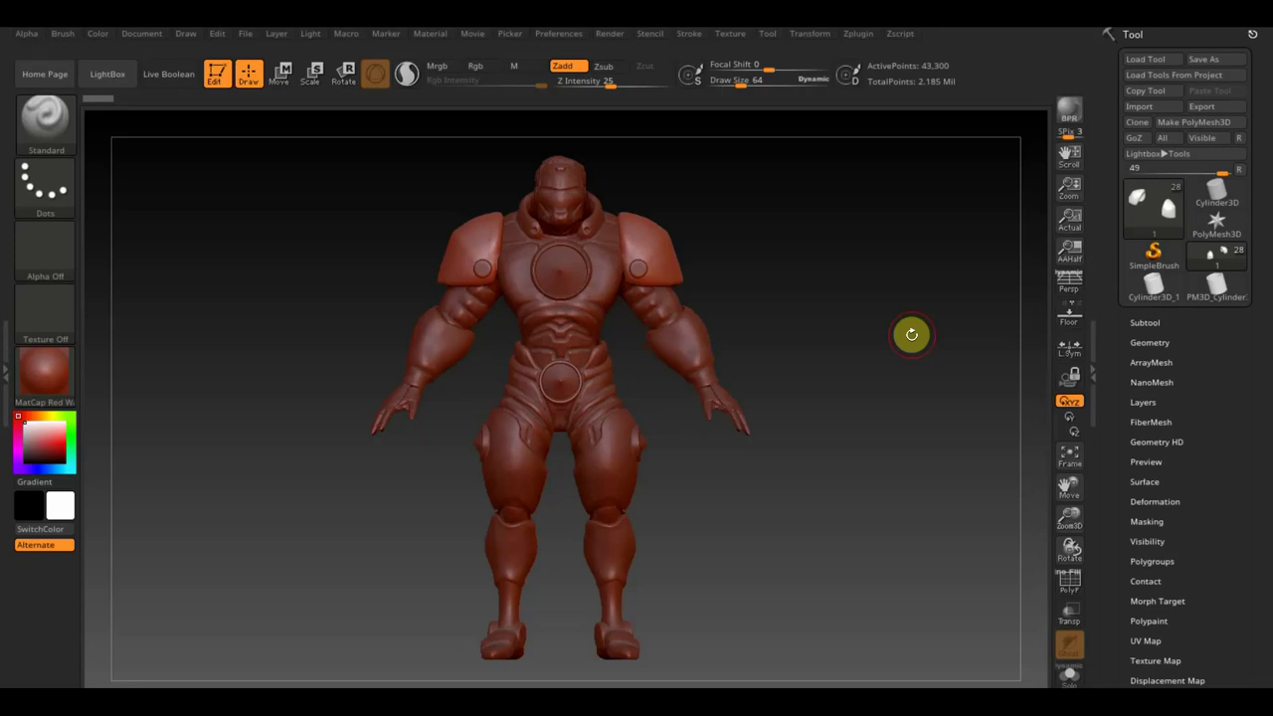
Step: Orbit the finished red armored ZBrush sculpt to a three-quarter view
mouse_move(797, 345)
mouse_down()
mouse_move(980, 338)
mouse_move(847, 388)
mouse_up()
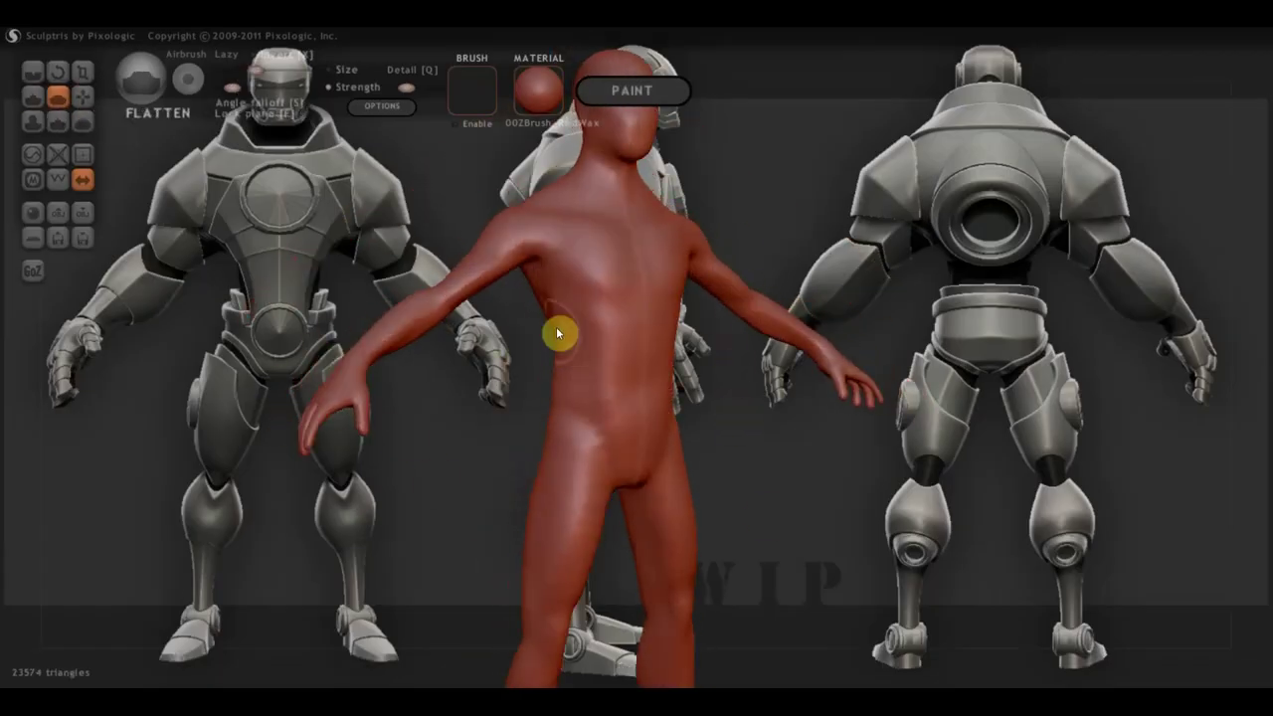
Step: Sculpt the red figure's chest and torso, checking it from the front and back
drag(598, 335, 567, 261)
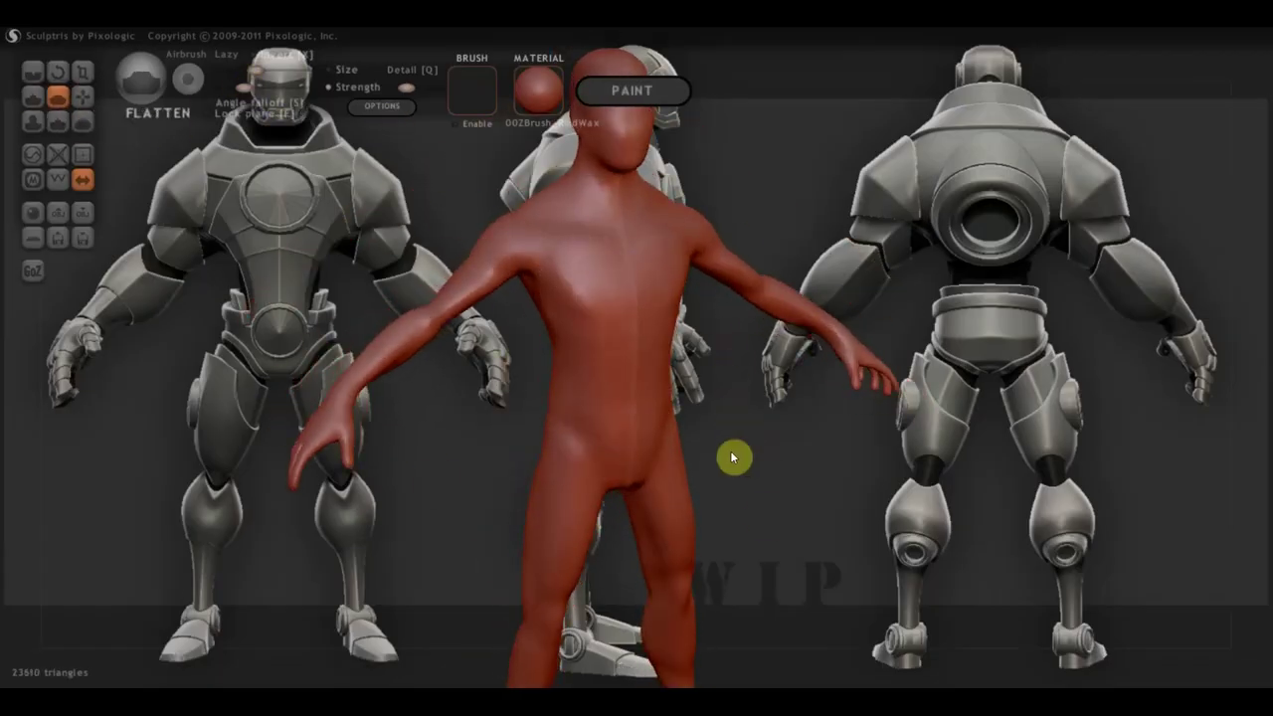
drag(732, 458, 648, 275)
drag(711, 401, 696, 447)
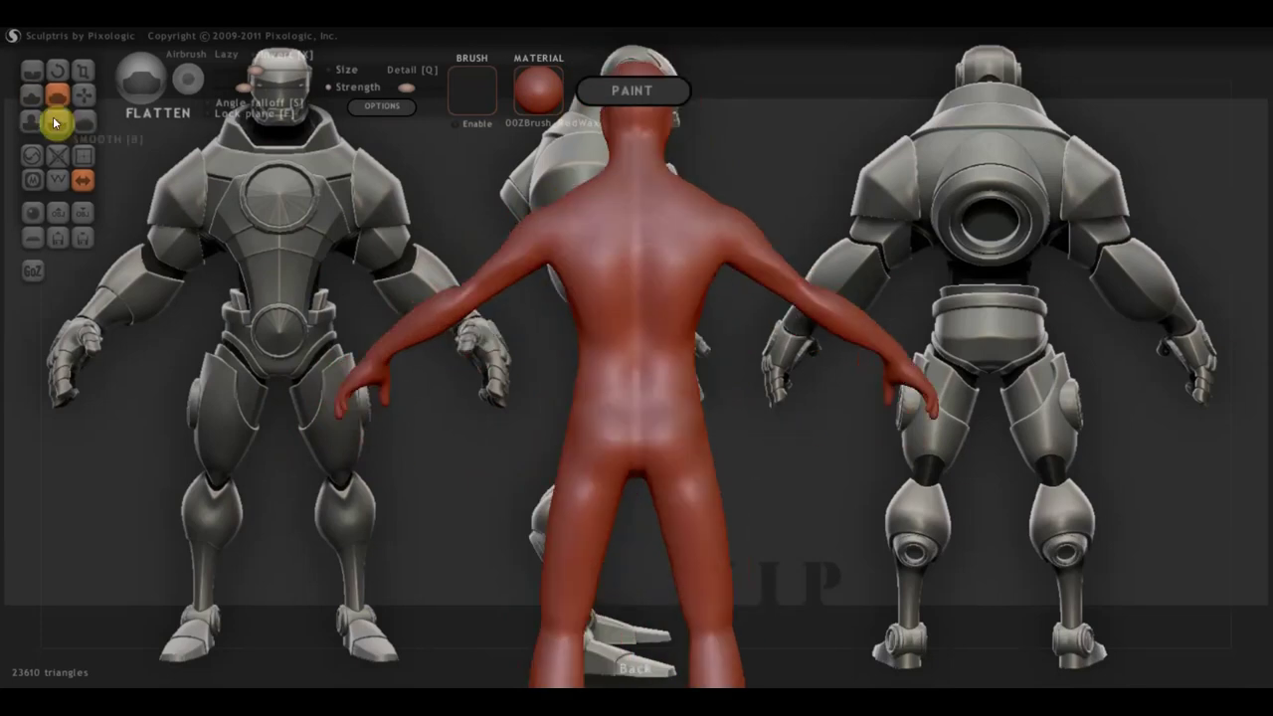
click(33, 97)
click(57, 97)
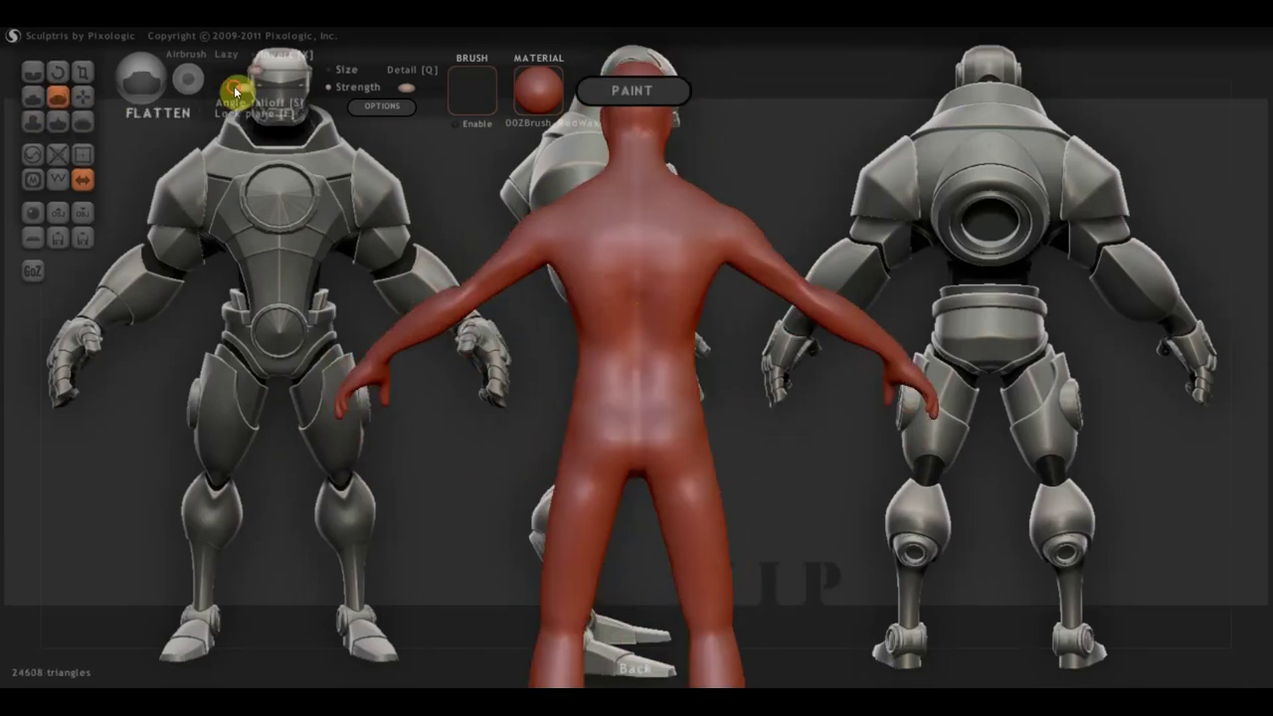
mouse_move(693, 348)
mouse_down()
mouse_move(656, 371)
mouse_move(660, 334)
mouse_up()
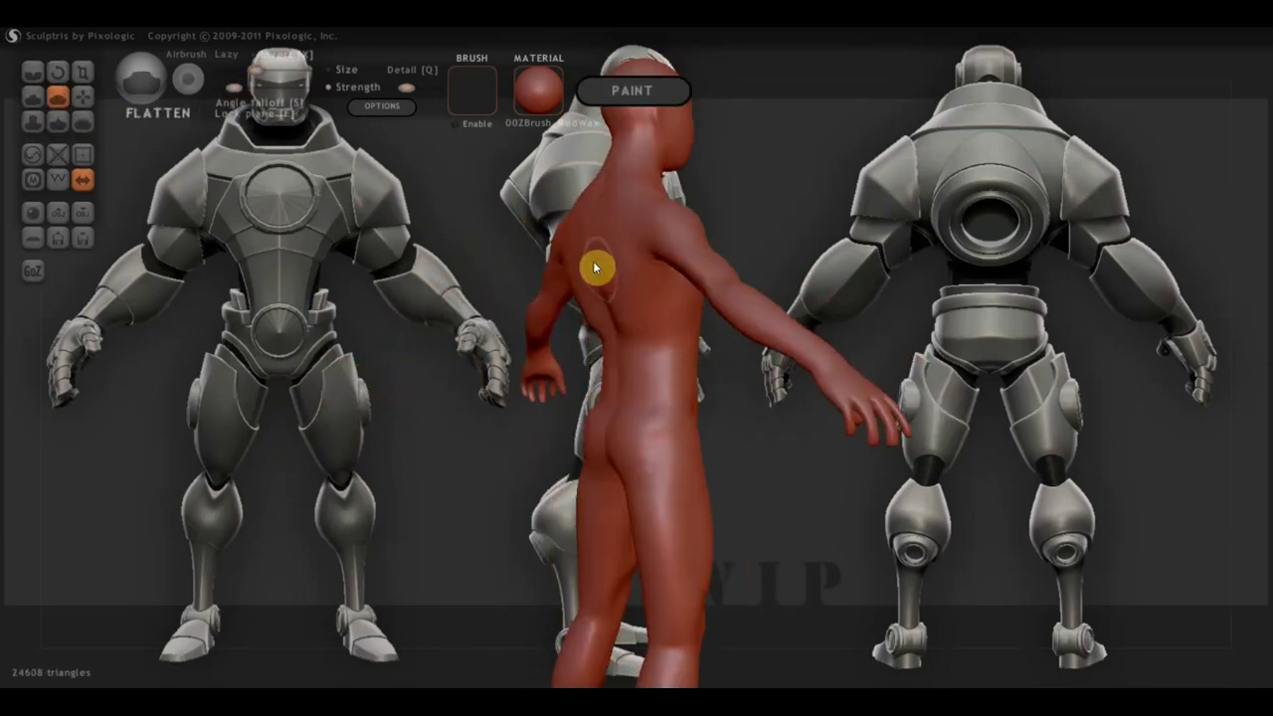
drag(594, 266, 720, 404)
click(32, 97)
click(33, 71)
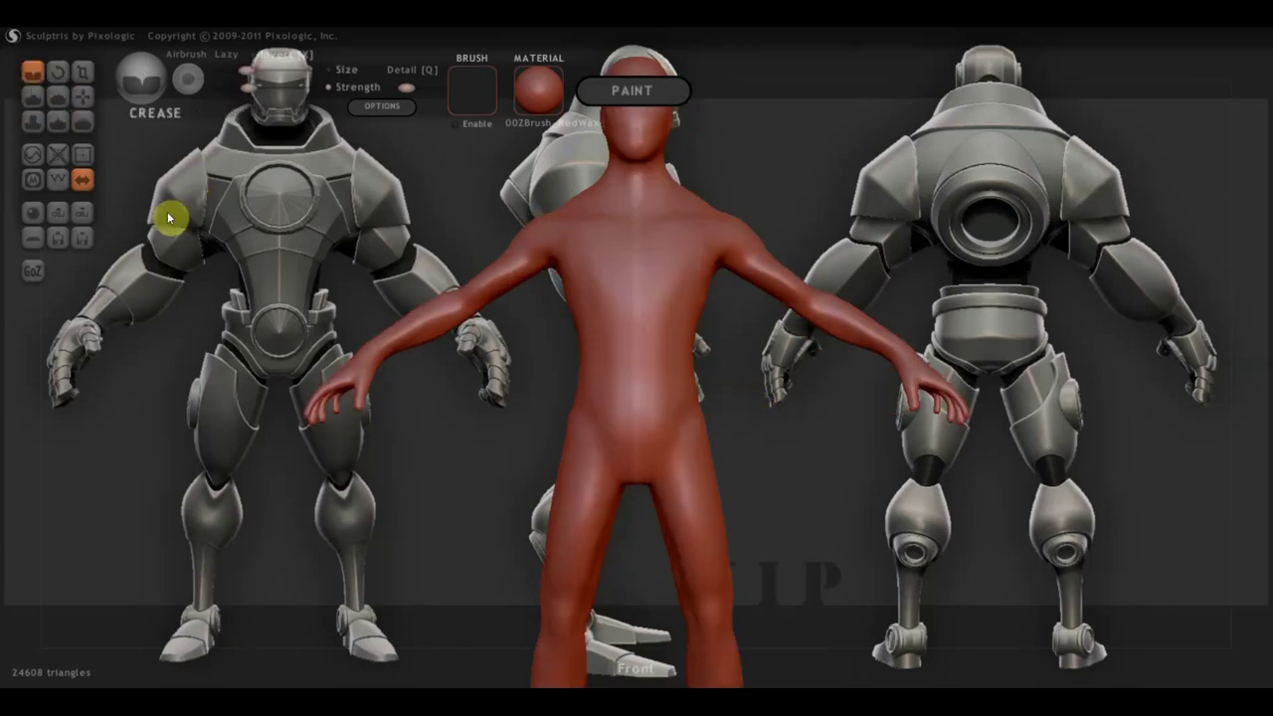
key(d)
Step: Bulk up the figure's shoulders with the Draw brush
mouse_move(495, 248)
mouse_down()
mouse_move(537, 277)
mouse_move(441, 270)
mouse_move(710, 361)
mouse_move(710, 270)
mouse_move(539, 308)
mouse_move(560, 207)
mouse_move(556, 271)
mouse_move(505, 261)
mouse_move(803, 236)
mouse_move(225, 185)
mouse_move(605, 228)
mouse_move(333, 254)
mouse_move(483, 255)
mouse_move(299, 228)
mouse_up()
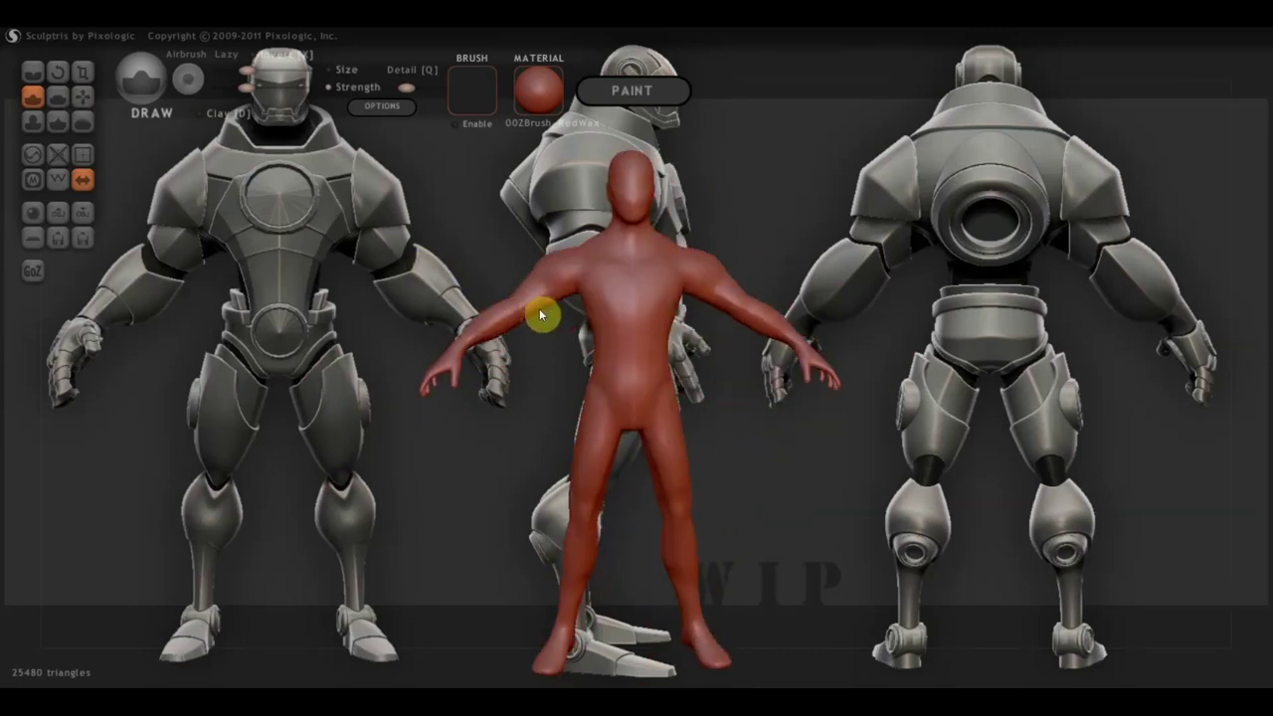
key(c)
key(f)
key(g)
key(d)
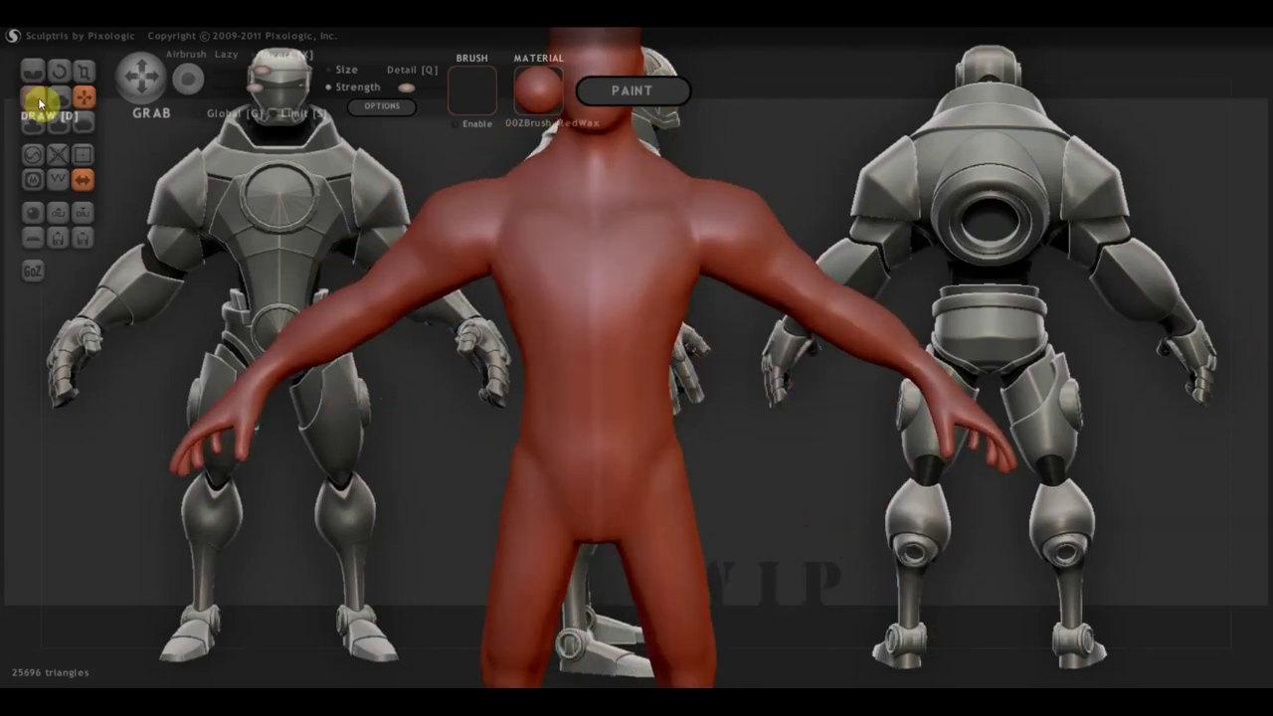
key(c)
Step: Pull the figure's left arm down and reshape it using Grab and Draw
click(82, 96)
scroll(446, 195, down, 2)
click(33, 97)
mouse_move(377, 292)
mouse_down()
mouse_move(373, 375)
mouse_move(354, 298)
mouse_up()
key(g)
scroll(715, 436, down, 2)
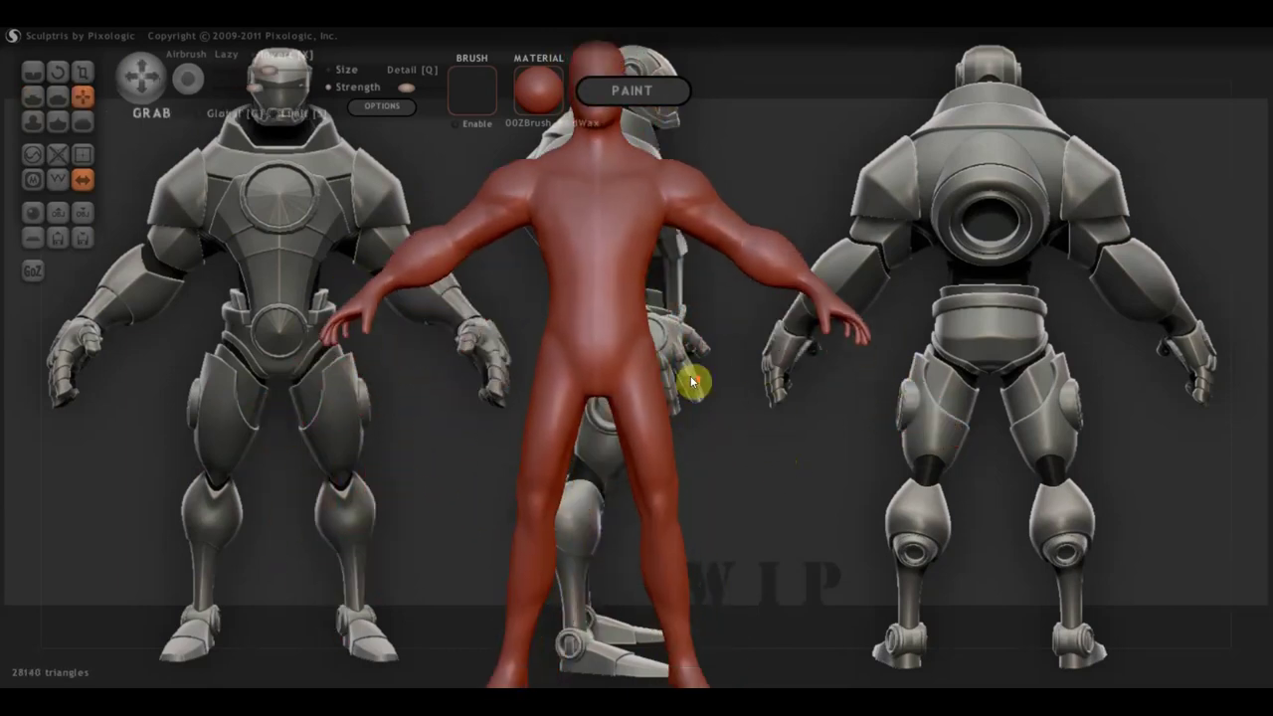
key(d)
scroll(762, 364, down, 2)
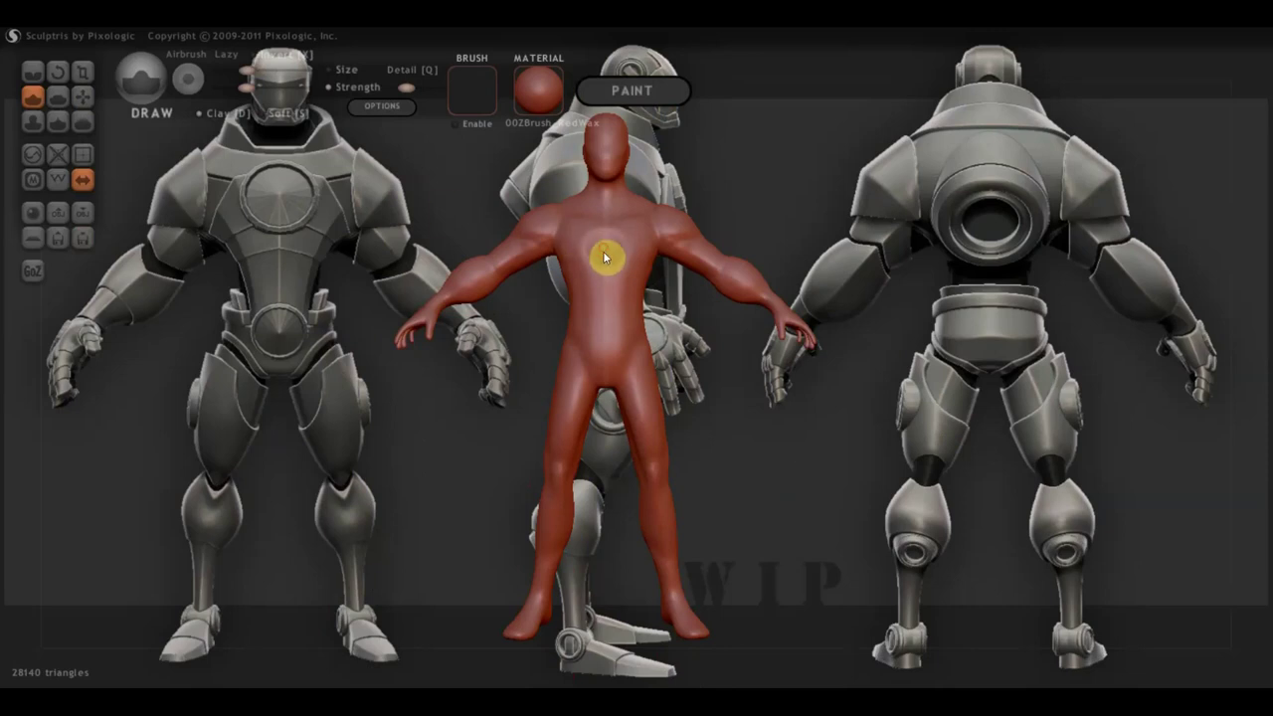
Step: Carve a circular ring into the figure's chest with the Crease brush
click(604, 251)
drag(730, 404, 716, 335)
scroll(716, 335, up, 2)
key(c)
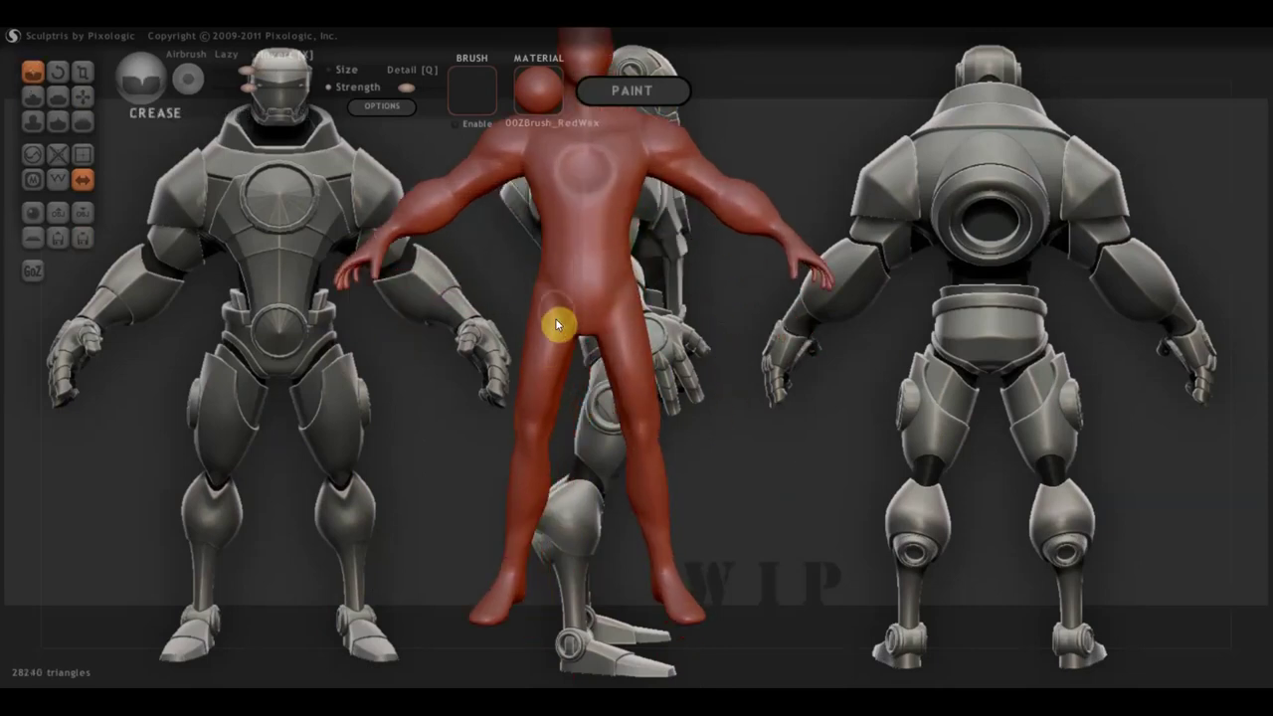
mouse_move(543, 263)
mouse_down()
mouse_move(614, 302)
mouse_move(696, 269)
mouse_move(411, 321)
mouse_move(693, 270)
mouse_up()
click(33, 97)
Step: Add muscle to the figure's torso with Grab and Draw strokes
drag(517, 259, 678, 274)
mouse_move(588, 256)
mouse_down()
mouse_move(716, 270)
mouse_move(215, 89)
mouse_up()
key(g)
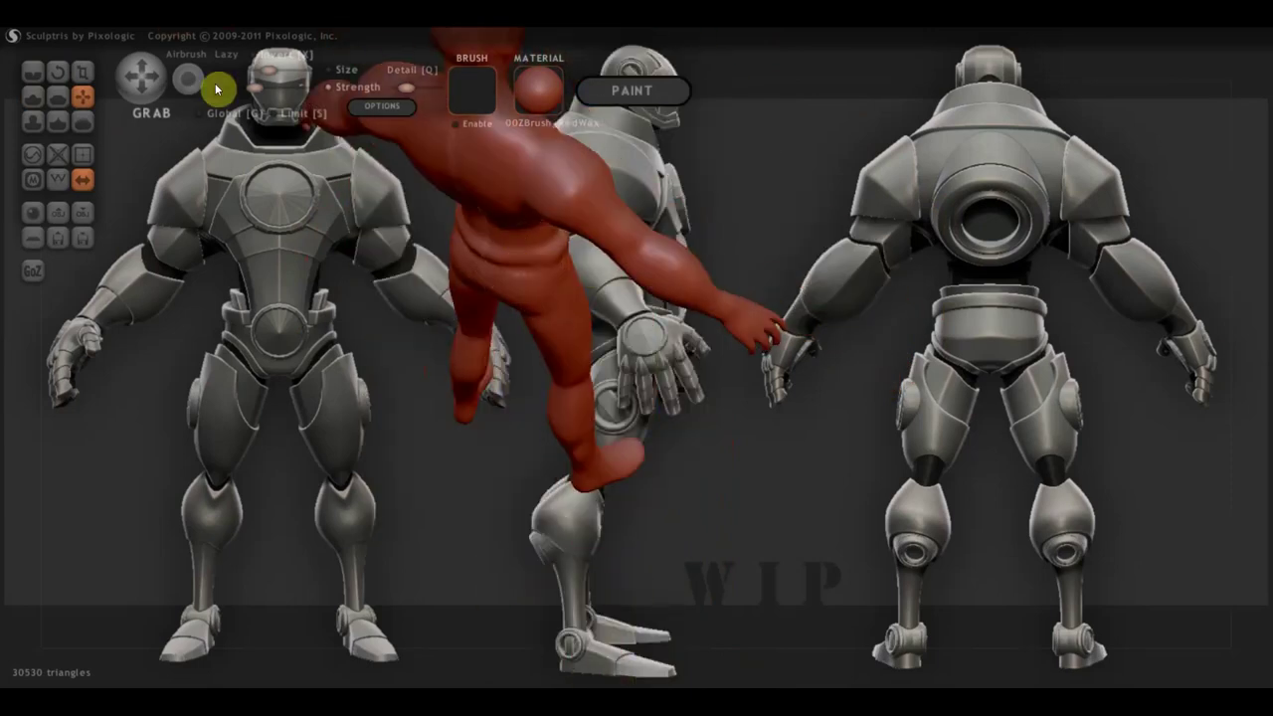
drag(503, 268, 712, 293)
mouse_move(955, 376)
mouse_down()
mouse_move(966, 405)
mouse_move(505, 312)
mouse_move(573, 364)
mouse_up()
key(d)
mouse_move(574, 364)
right_down()
mouse_move(597, 341)
mouse_move(826, 346)
mouse_move(736, 332)
mouse_move(586, 356)
right_up()
Step: Sculpt muscle strokes onto the legs, checking the shape from side and back
drag(586, 356, 588, 354)
right_drag(587, 356, 521, 311)
key(d)
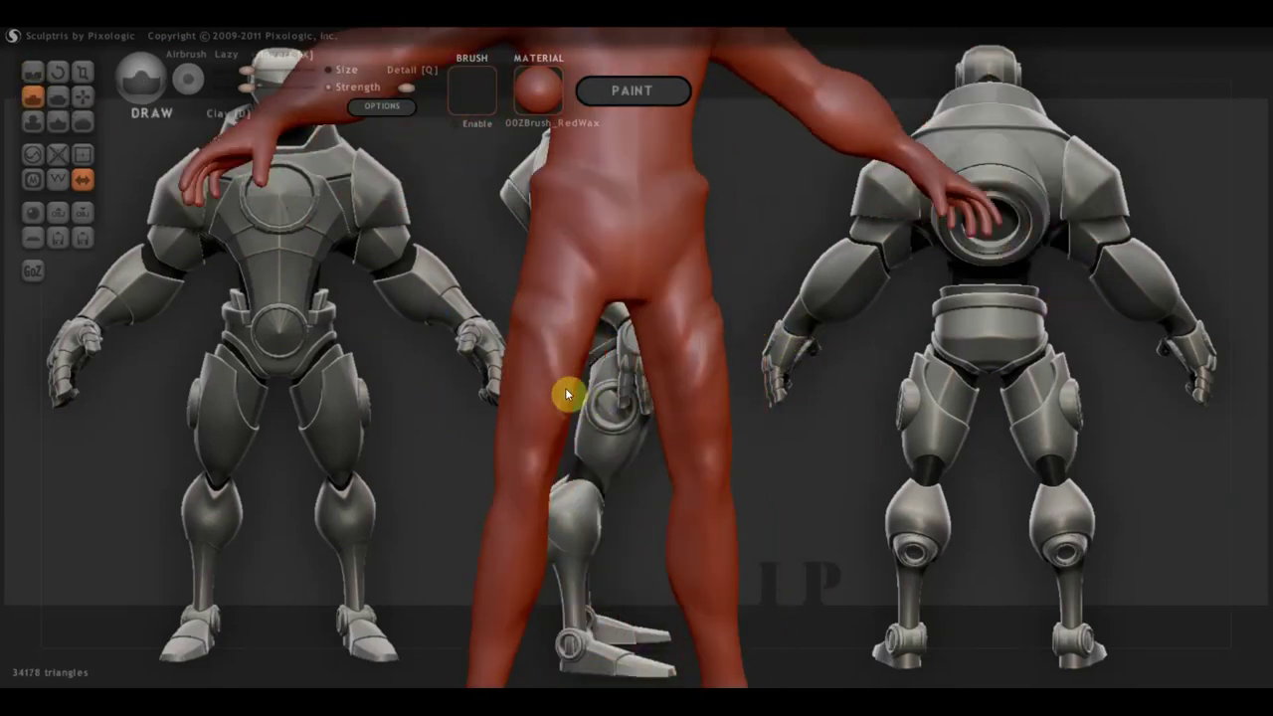
mouse_move(565, 394)
right_down()
mouse_move(859, 454)
mouse_move(683, 364)
right_up()
drag(647, 408, 682, 364)
mouse_move(305, 113)
right_down()
mouse_move(705, 455)
mouse_move(661, 374)
right_up()
key(g)
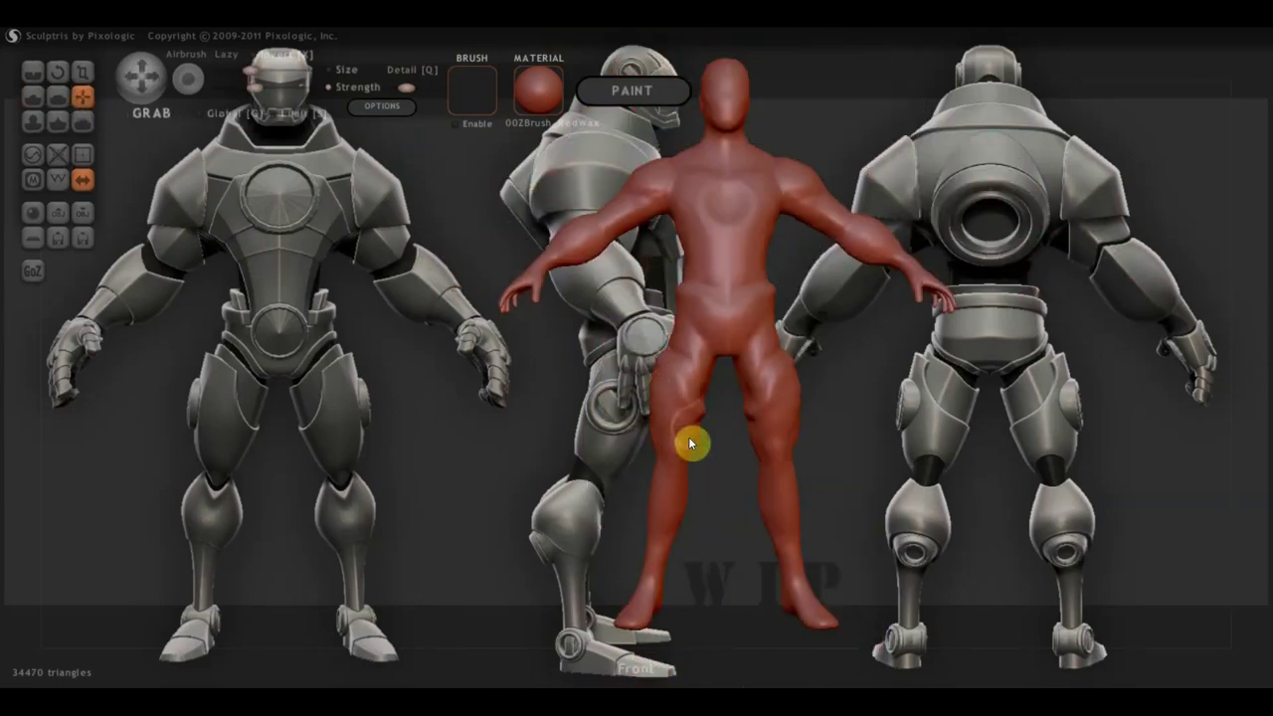
right_drag(595, 552, 631, 439)
Step: Turn the view down to the legs and sculpt muscle onto their fronts
mouse_move(658, 379)
right_down()
mouse_move(786, 407)
mouse_move(700, 398)
right_up()
scroll(643, 387, up, 3)
key(d)
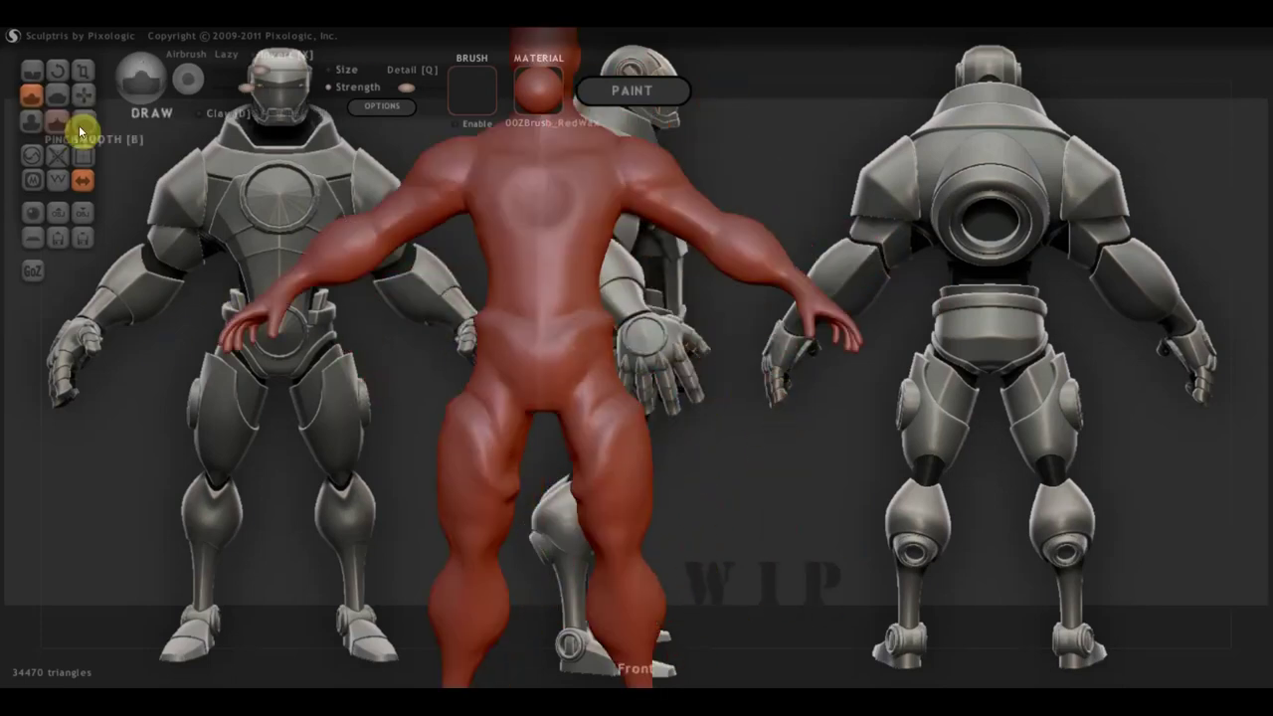
mouse_move(576, 347)
right_down()
mouse_move(699, 421)
mouse_move(691, 437)
right_up()
right_drag(699, 530, 752, 466)
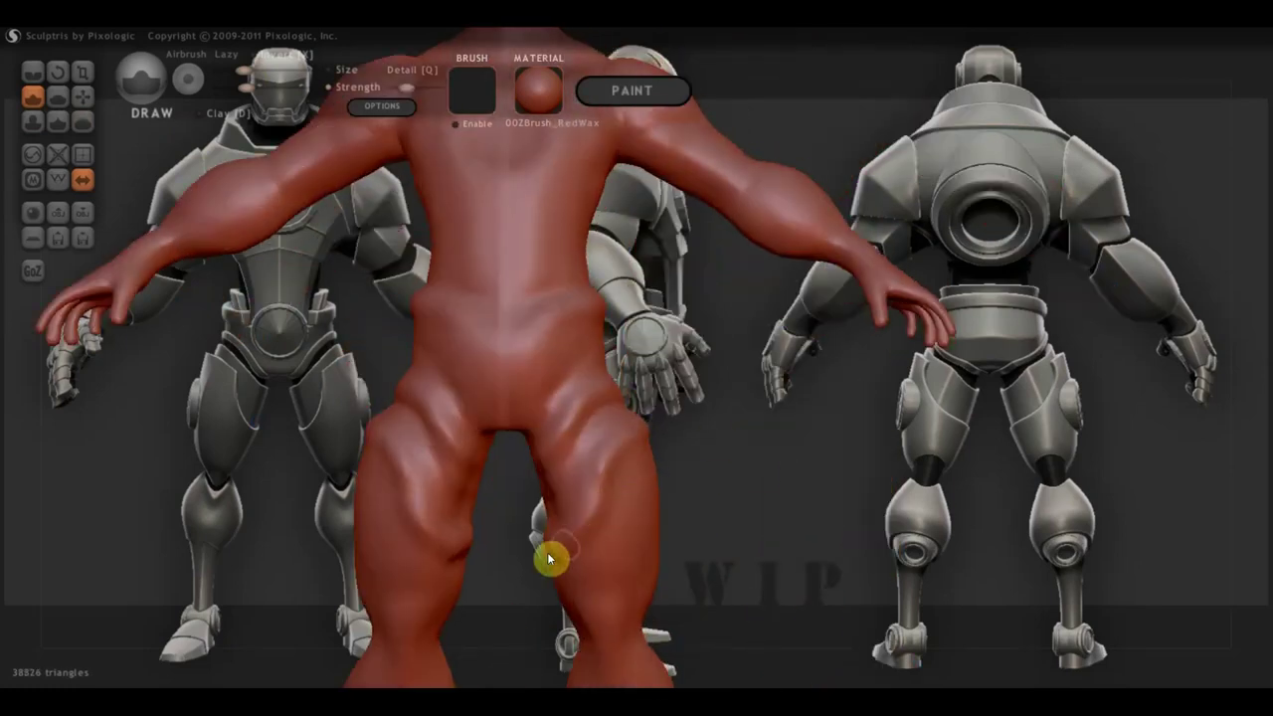
key(f)
mouse_move(643, 448)
right_down()
mouse_move(608, 565)
mouse_move(540, 483)
mouse_move(568, 497)
mouse_move(561, 584)
right_up()
key(g)
scroll(665, 511, down, 3)
right_drag(666, 511, 548, 503)
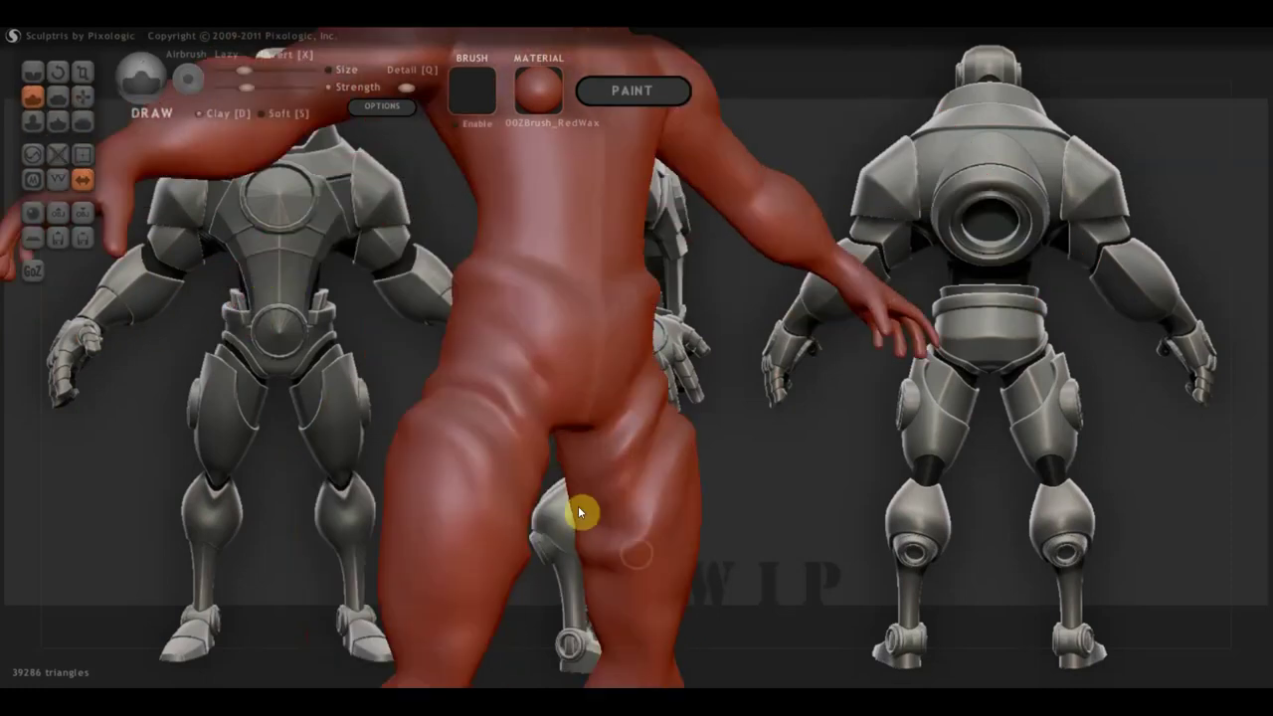
key(d)
scroll(604, 453, up, 4)
mouse_move(633, 516)
right_down()
mouse_move(577, 464)
mouse_move(800, 497)
mouse_move(653, 518)
mouse_move(543, 492)
right_up()
Step: Build up the legs and sculpt the backs of the thighs
mouse_move(614, 586)
right_down()
mouse_move(700, 524)
mouse_move(833, 500)
right_up()
right_drag(664, 538, 710, 361)
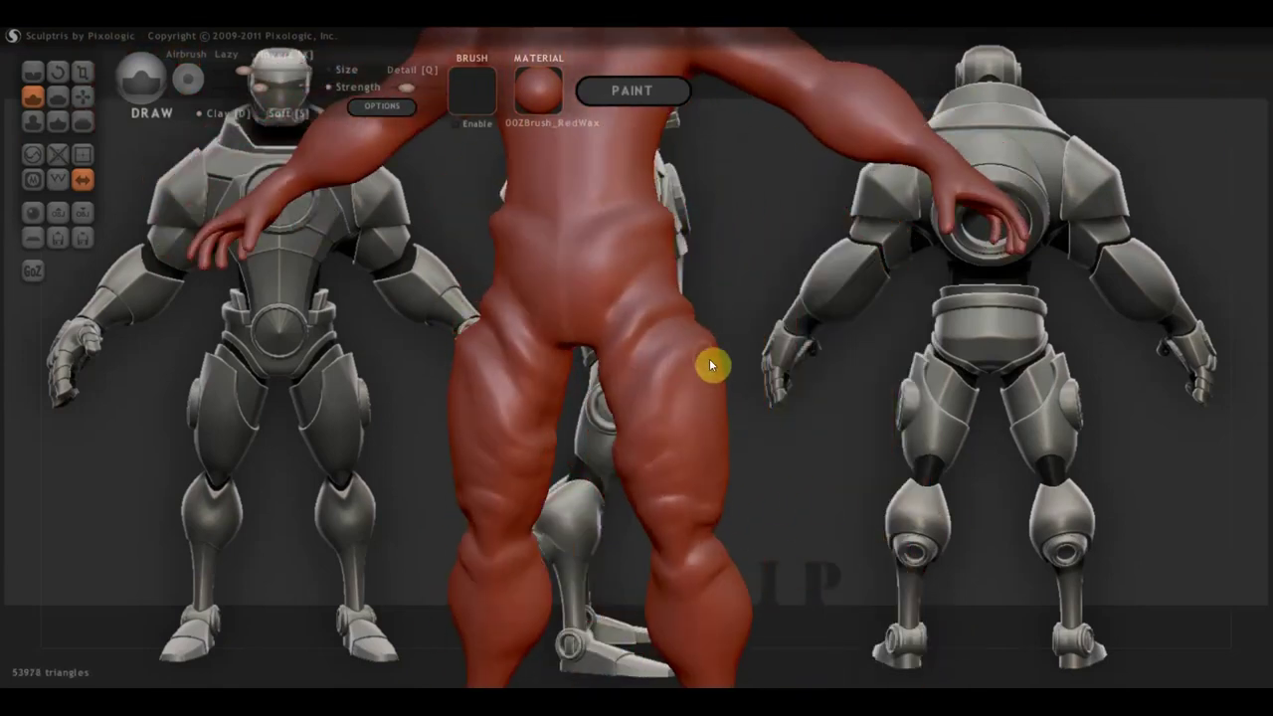
right_drag(702, 491, 537, 398)
mouse_move(683, 288)
right_down()
mouse_move(582, 265)
mouse_move(619, 340)
right_up()
drag(613, 318, 601, 279)
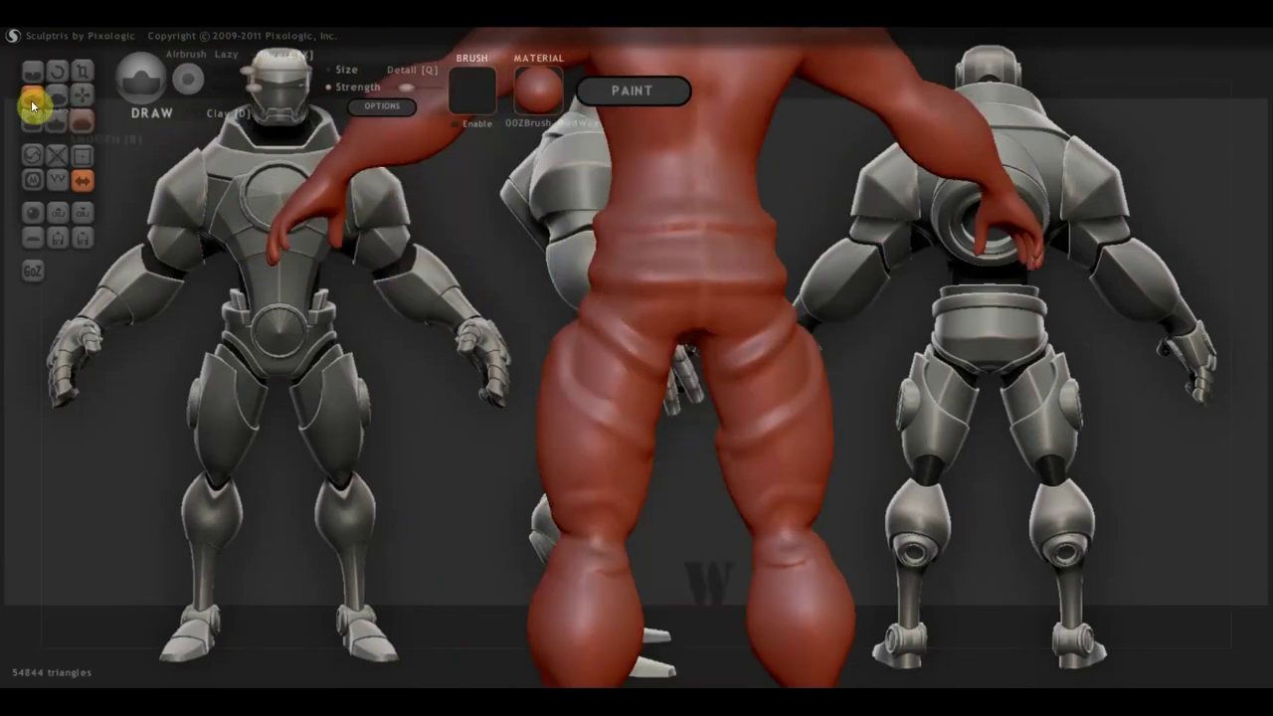
Step: Build up the crotch, thigh muscles and side of the leg with Draw
key(f)
mouse_move(709, 291)
right_down()
mouse_move(739, 332)
mouse_move(716, 313)
mouse_move(768, 276)
mouse_move(701, 192)
mouse_move(641, 209)
mouse_move(577, 338)
right_up()
click(33, 95)
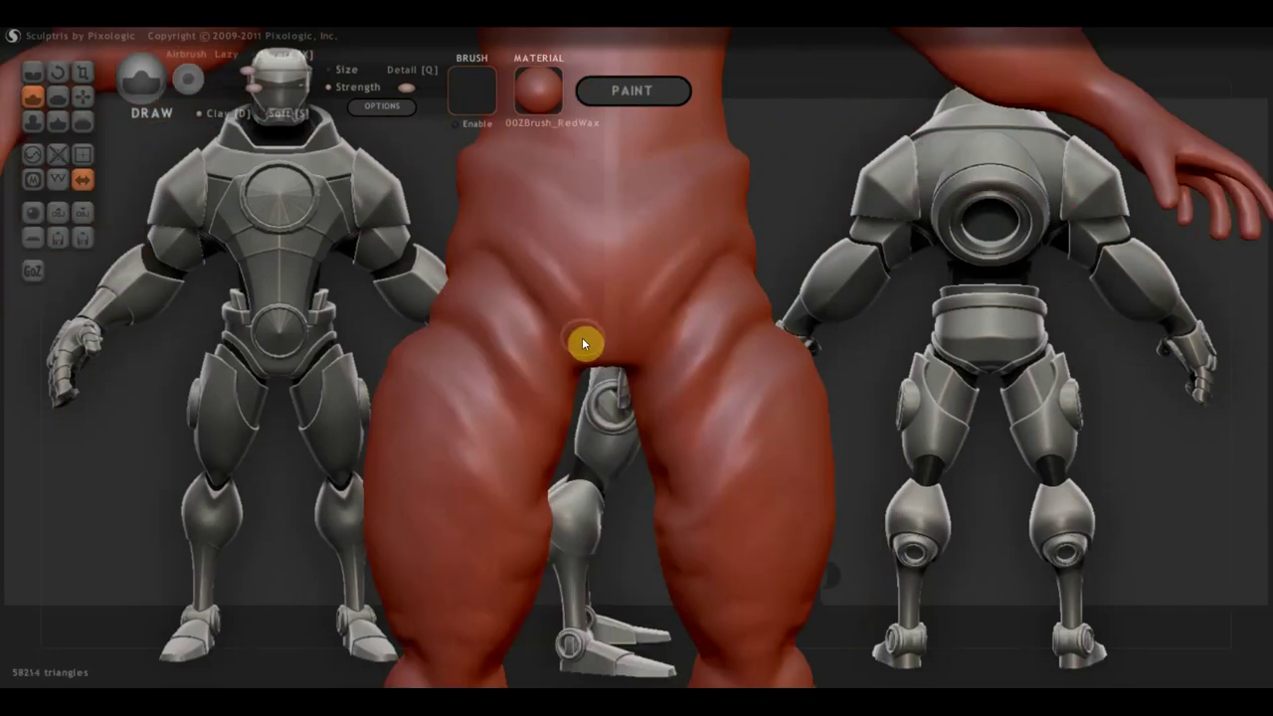
drag(579, 360, 571, 275)
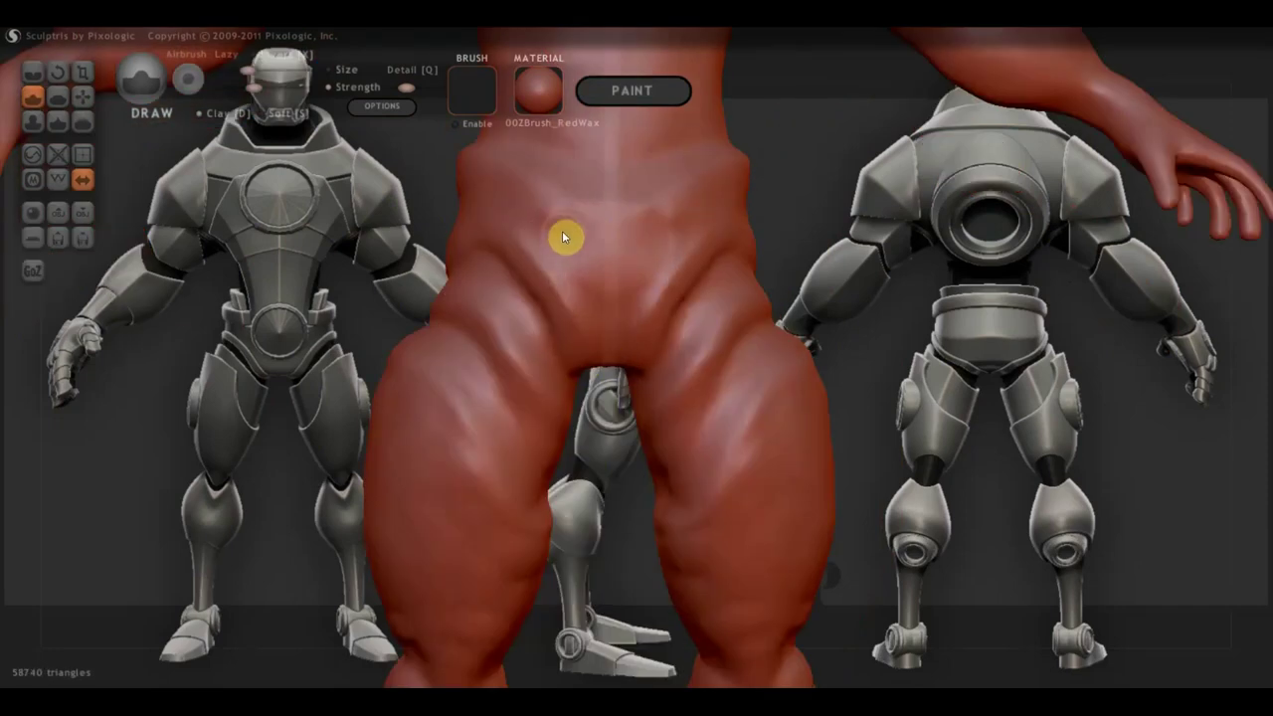
mouse_move(583, 237)
right_down()
mouse_move(599, 249)
mouse_move(541, 219)
mouse_move(809, 269)
mouse_move(752, 287)
mouse_move(812, 257)
right_up()
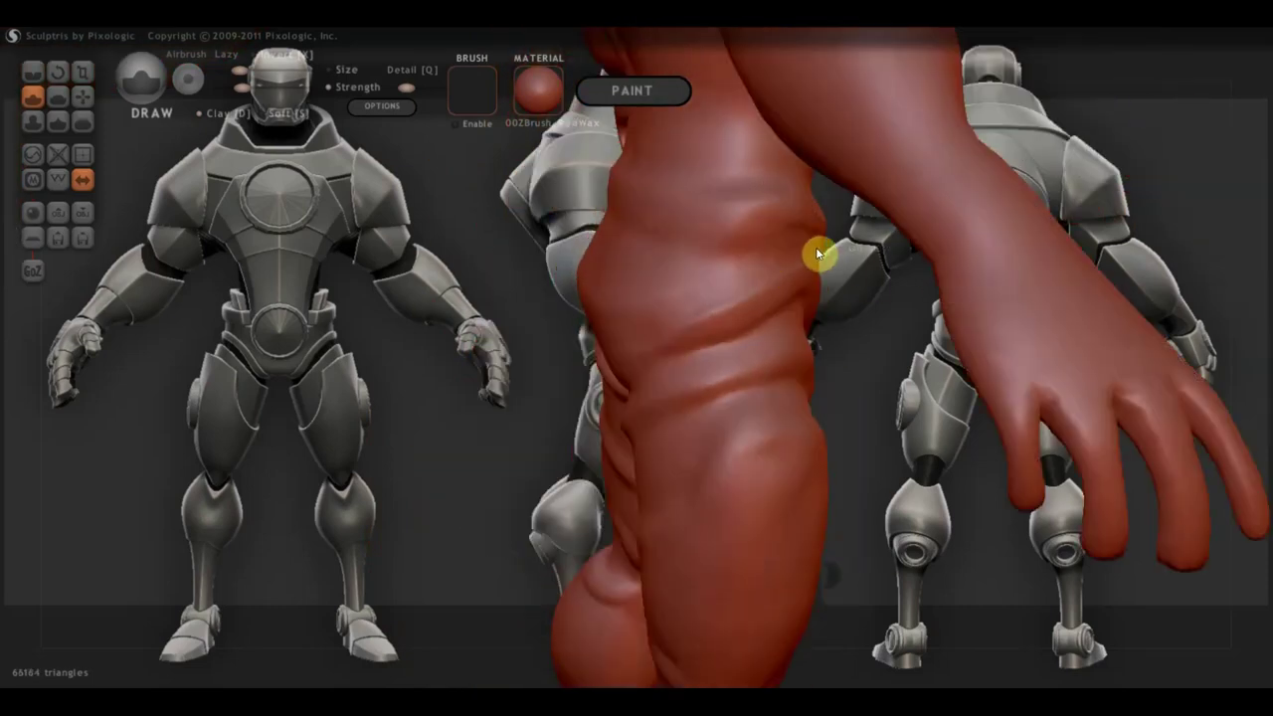
mouse_move(810, 209)
right_down()
mouse_move(861, 306)
mouse_move(628, 333)
mouse_move(608, 325)
mouse_move(616, 288)
mouse_move(684, 264)
right_up()
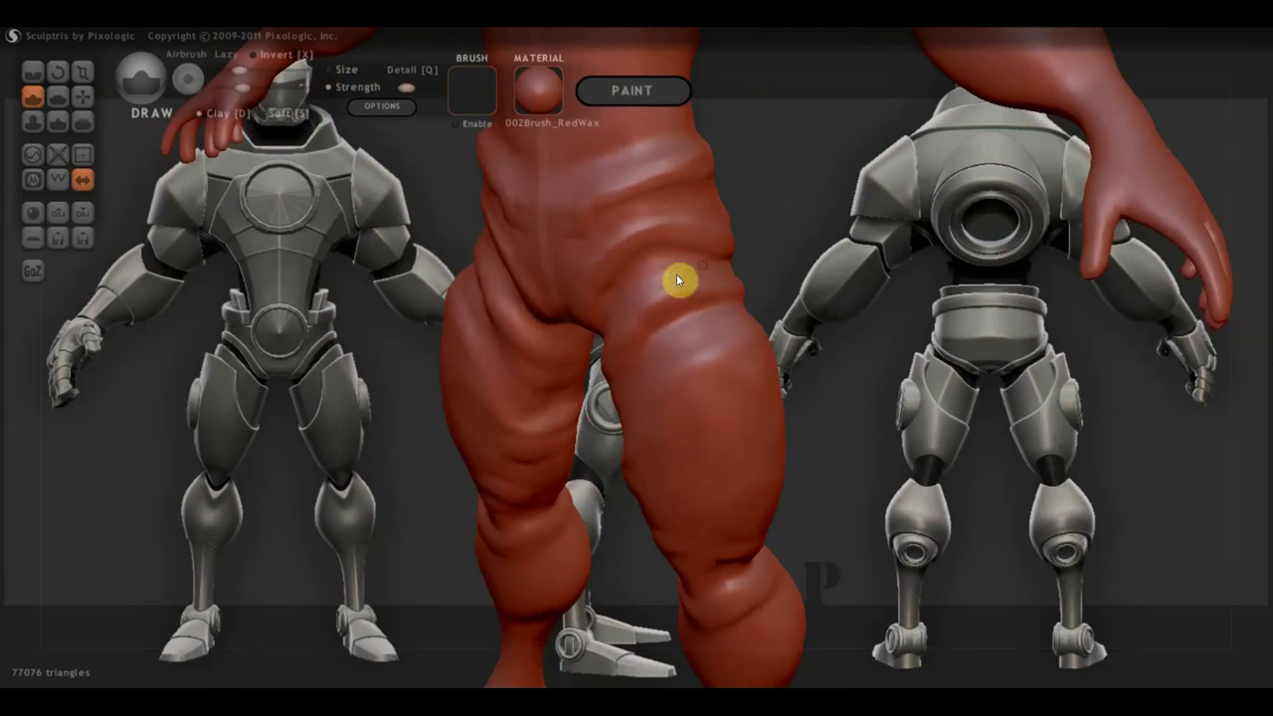
right_drag(615, 316, 693, 240)
Step: Add muscle strokes to the thighs and flatten the leg planes
key(5)
right_drag(718, 291, 670, 323)
mouse_move(766, 262)
right_down()
mouse_move(767, 335)
mouse_move(714, 267)
mouse_move(784, 367)
mouse_move(623, 362)
right_up()
key(6)
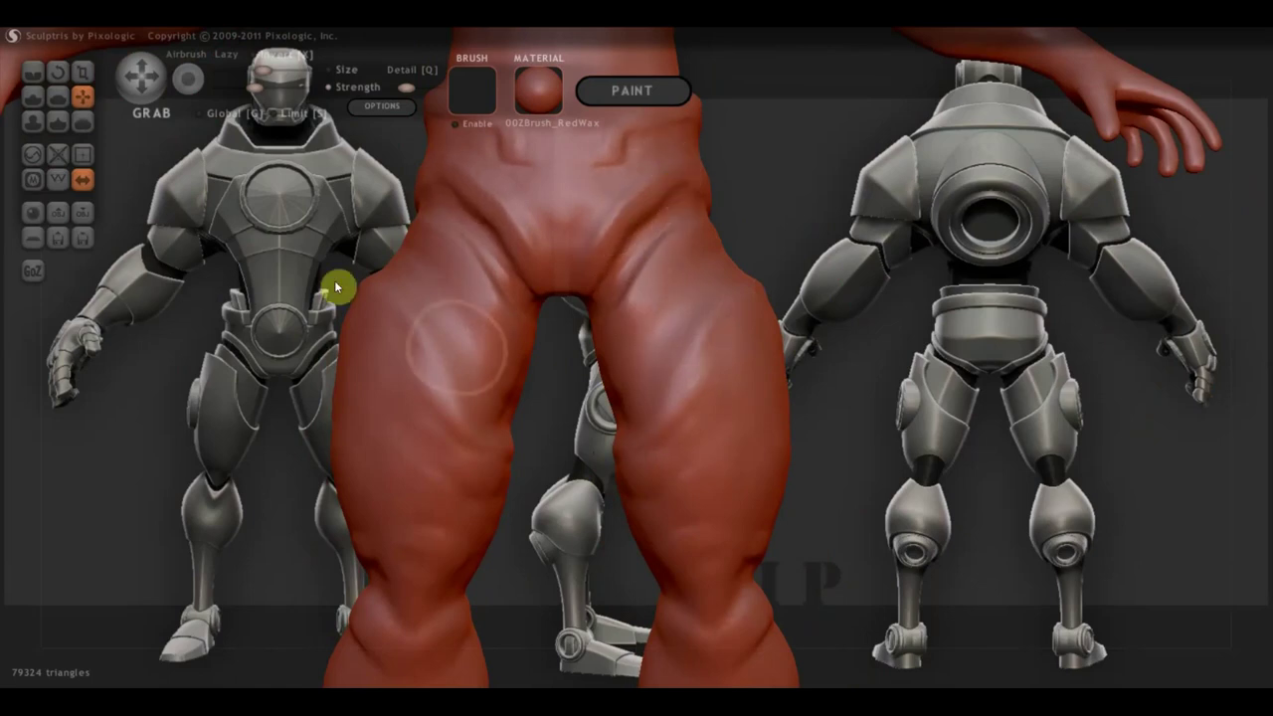
key(4)
drag(698, 237, 724, 335)
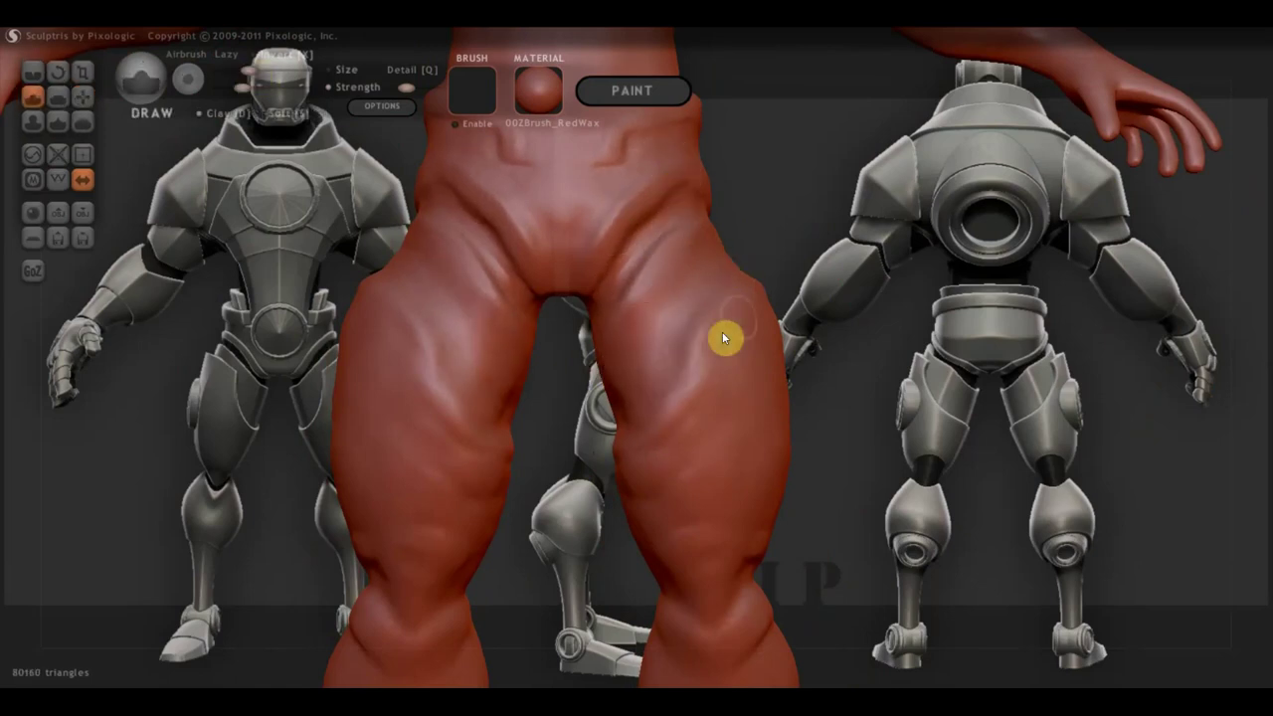
drag(505, 293, 733, 285)
mouse_move(733, 285)
right_down()
mouse_move(566, 376)
mouse_move(431, 347)
mouse_move(550, 370)
right_up()
key(5)
right_drag(544, 450, 596, 210)
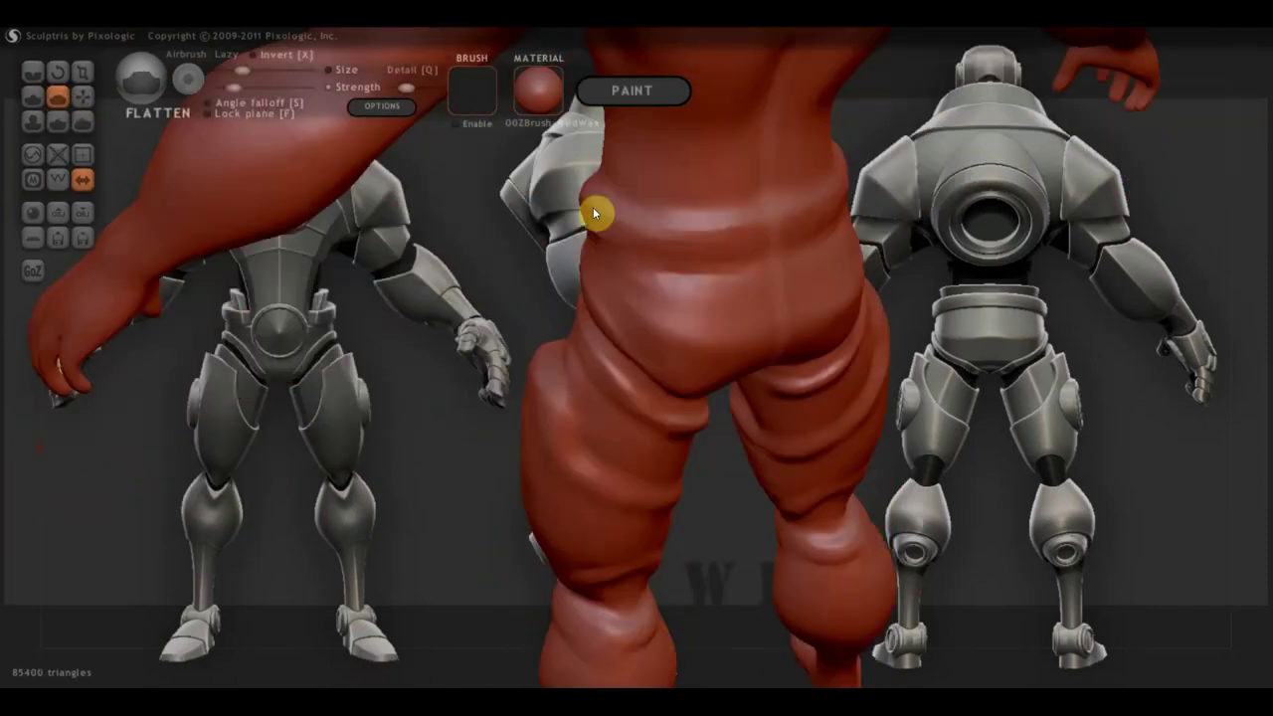
Step: Build up the upper back, shoulders and arms with the Draw brush
drag(597, 210, 628, 477)
mouse_move(628, 477)
right_down()
mouse_move(642, 391)
mouse_move(779, 435)
mouse_move(444, 543)
mouse_move(515, 404)
right_up()
key(4)
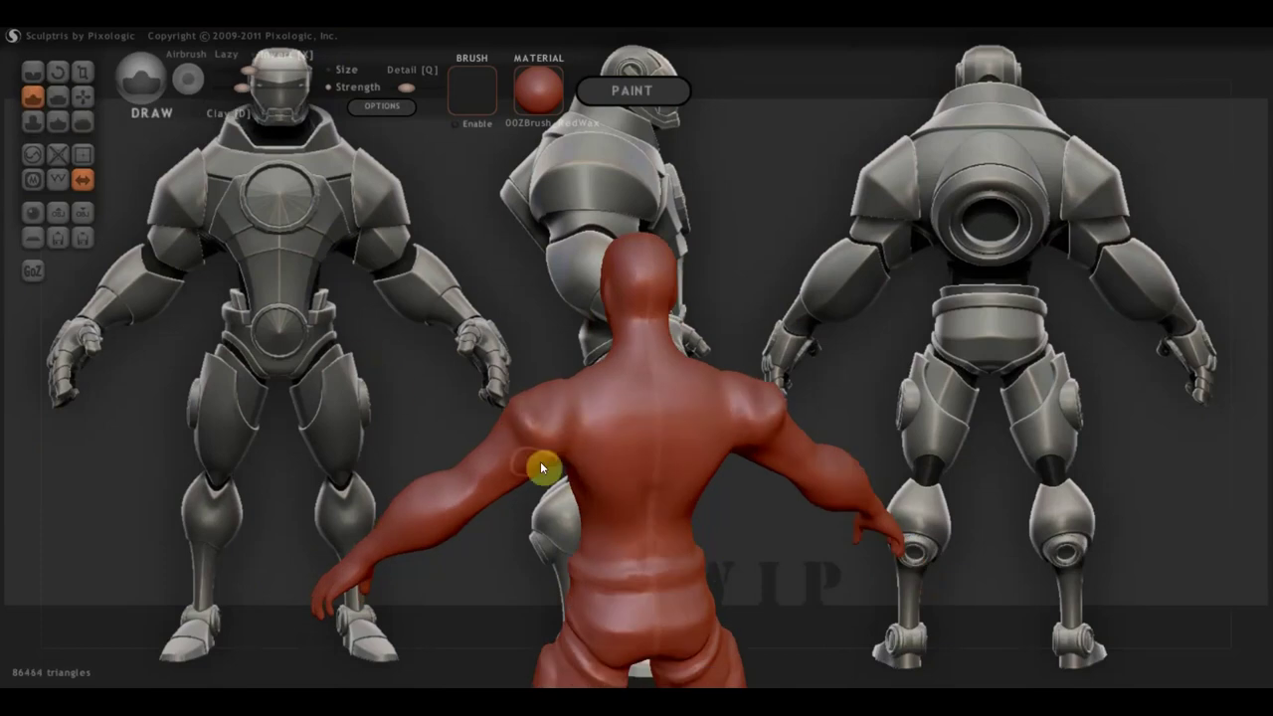
right_drag(540, 462, 781, 496)
drag(780, 496, 736, 497)
mouse_move(735, 497)
right_down()
mouse_move(764, 376)
mouse_move(795, 360)
mouse_move(746, 468)
right_up()
drag(746, 468, 736, 475)
mouse_move(736, 474)
right_down()
mouse_move(663, 490)
mouse_move(517, 367)
mouse_move(957, 378)
mouse_move(700, 359)
right_up()
Step: Reshape the shoulder with Grab and flatten its planes
key(g)
mouse_move(752, 403)
right_down()
mouse_move(805, 309)
mouse_move(755, 525)
right_up()
click(57, 96)
drag(561, 423, 634, 414)
mouse_move(634, 420)
right_down()
mouse_move(668, 532)
mouse_move(447, 420)
mouse_move(511, 455)
mouse_move(716, 489)
mouse_move(804, 452)
right_up()
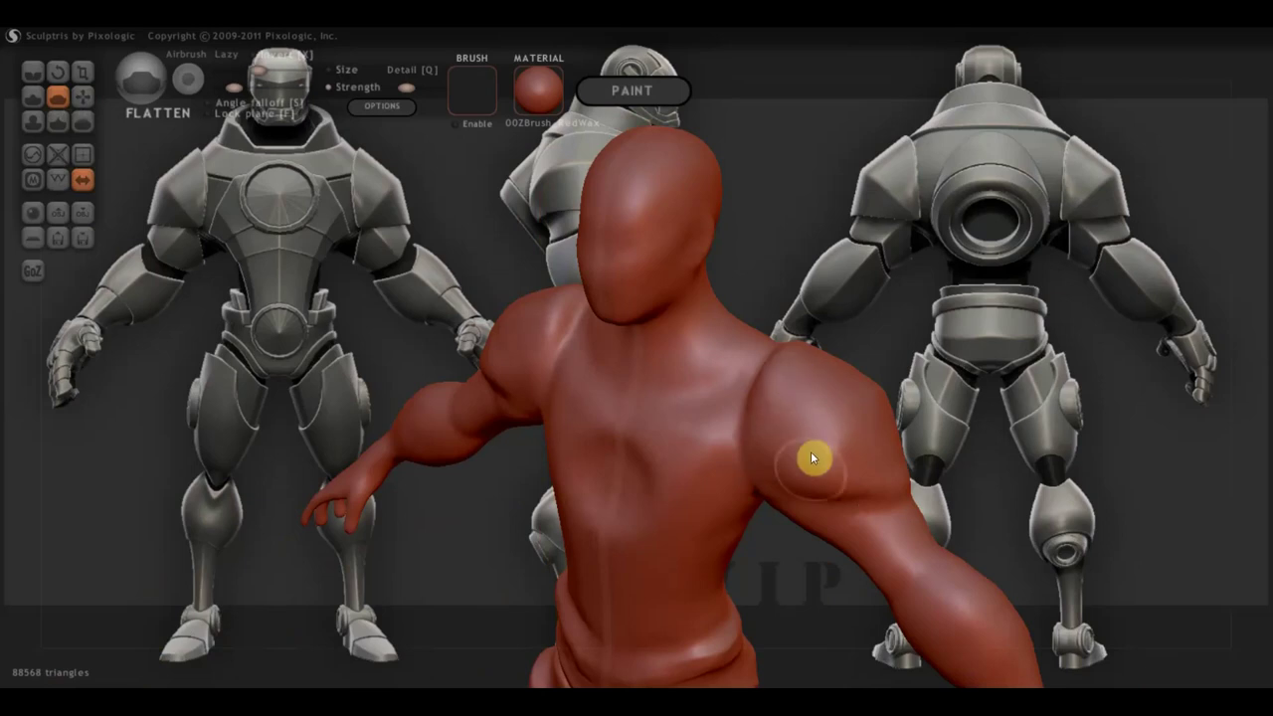
right_drag(887, 421, 572, 354)
Step: Carve a ring into the chest and build up the chest around it
key(c)
drag(647, 439, 607, 390)
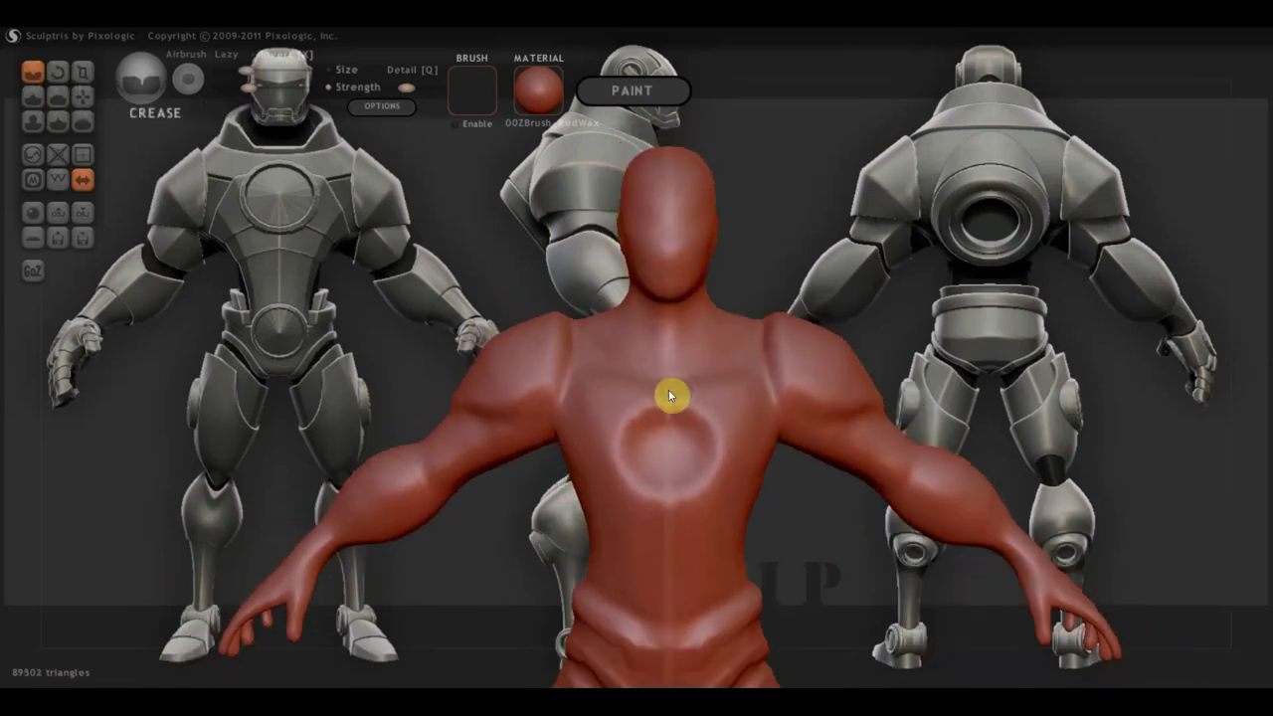
mouse_move(587, 457)
right_down()
mouse_move(699, 418)
mouse_move(74, 148)
right_up()
click(33, 97)
right_drag(190, 123, 472, 232)
drag(609, 381, 738, 367)
Step: Flatten extra detail into the body surface and carve crease lines into it
scroll(738, 367, down, 3)
key(g)
scroll(807, 415, up, 2)
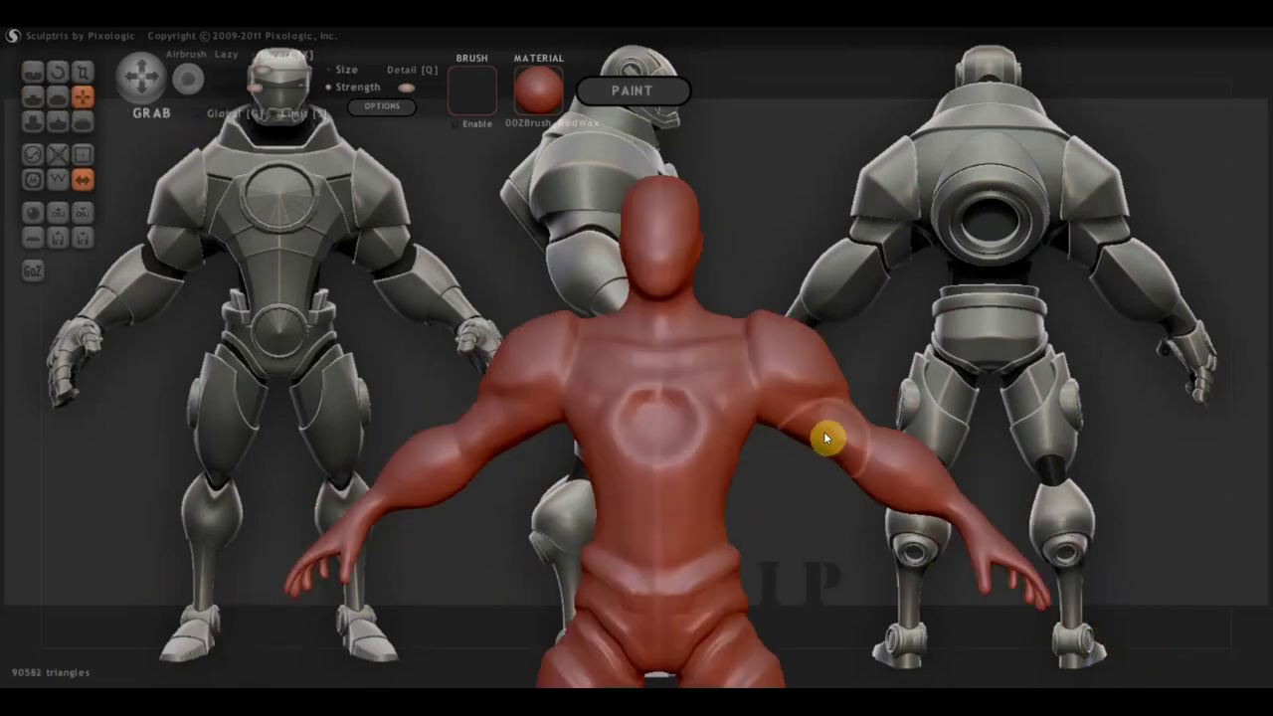
scroll(847, 322, up, 2)
key(f)
right_drag(935, 403, 821, 403)
drag(820, 402, 827, 435)
mouse_move(826, 435)
right_down()
mouse_move(843, 384)
mouse_move(606, 392)
mouse_move(511, 486)
mouse_move(444, 385)
right_up()
key(c)
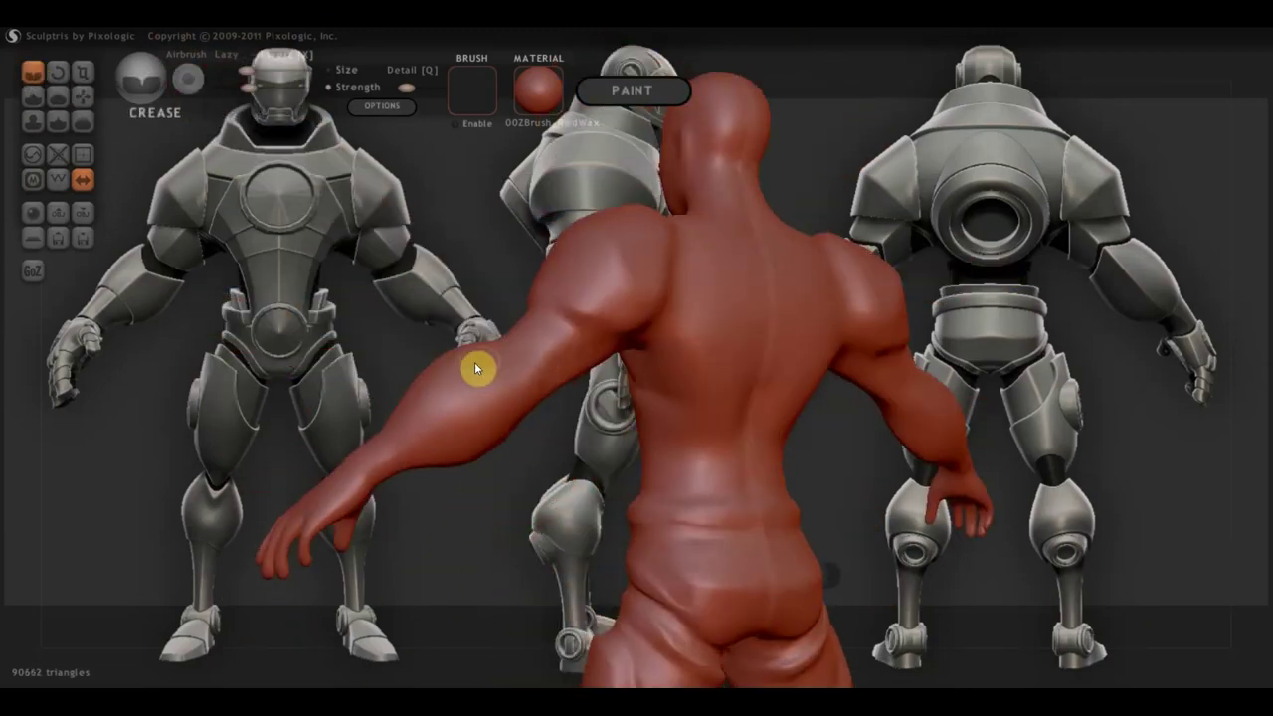
mouse_move(518, 402)
right_down()
mouse_move(568, 378)
mouse_move(546, 364)
mouse_move(812, 427)
mouse_move(716, 372)
mouse_move(670, 324)
right_up()
key(f)
key(c)
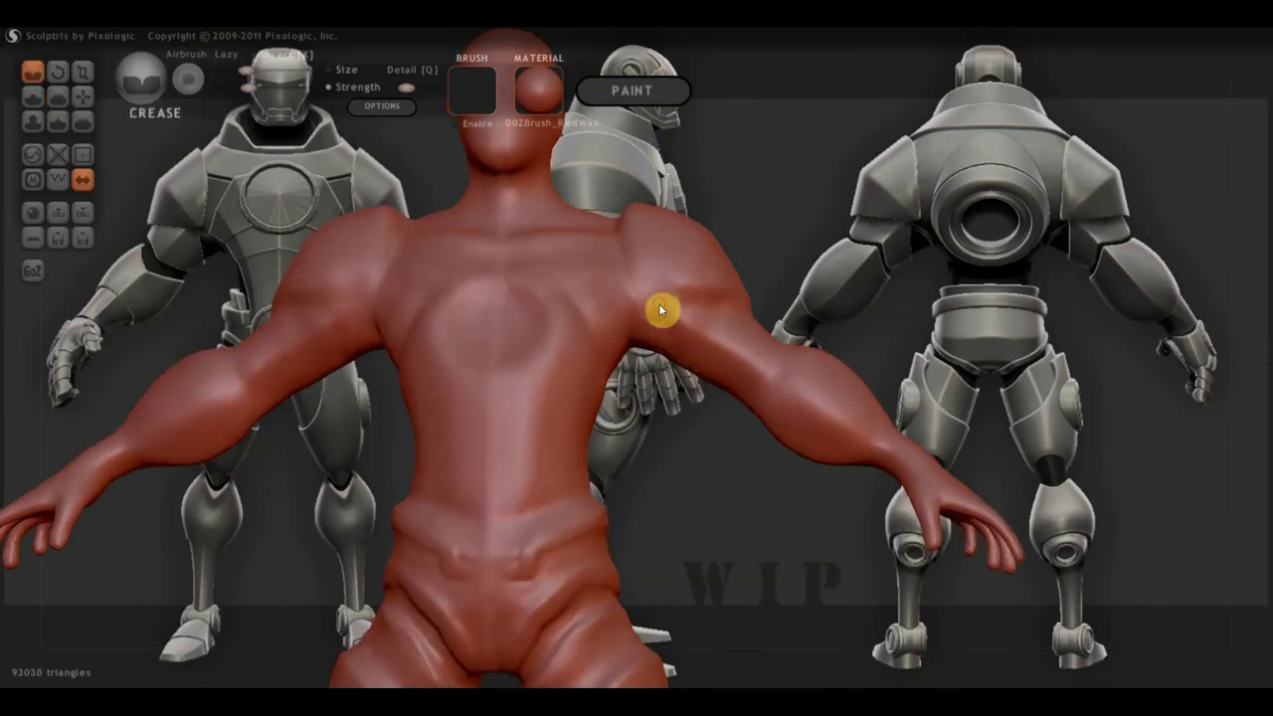
Step: Orbit between the figure's back and front while cycling Crease, Grab and Flatten brushes
mouse_move(763, 332)
right_down()
mouse_move(603, 418)
mouse_move(546, 389)
right_up()
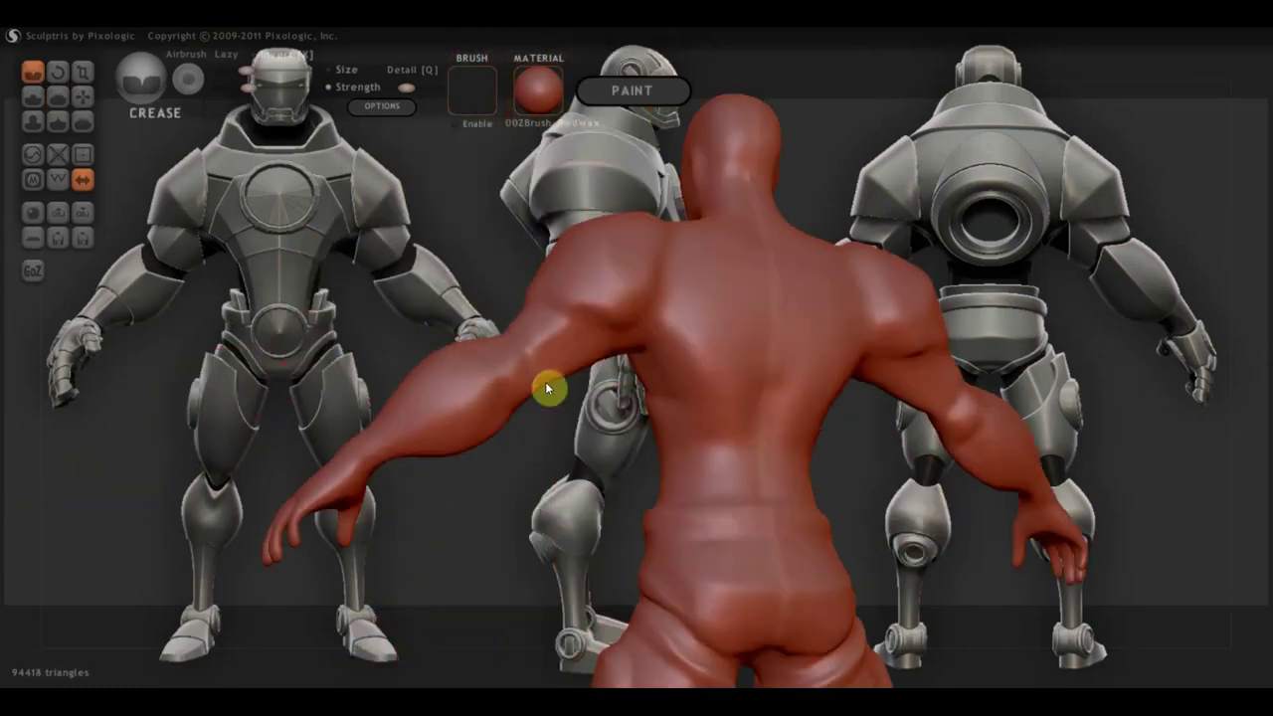
key(g)
scroll(486, 401, up, 3)
scroll(394, 431, down, 3)
mouse_move(394, 431)
right_down()
mouse_move(554, 365)
mouse_move(658, 424)
mouse_move(661, 390)
right_up()
key(f)
scroll(463, 336, up, 3)
scroll(462, 336, down, 3)
mouse_move(570, 449)
right_down()
mouse_move(544, 345)
mouse_move(398, 328)
right_up()
click(82, 95)
Step: Add a small Draw stroke on the figure's back
mouse_move(555, 314)
right_down()
mouse_move(587, 361)
mouse_move(686, 298)
mouse_move(511, 228)
mouse_move(731, 246)
right_up()
key(d)
scroll(695, 259, up, 3)
key(f)
scroll(607, 307, up, 2)
key(d)
drag(696, 248, 601, 259)
mouse_move(611, 276)
right_down()
mouse_move(562, 262)
mouse_move(572, 302)
mouse_move(605, 298)
right_up()
Step: Carve crease detail into the front chest emblem
key(c)
drag(611, 329, 597, 320)
mouse_move(597, 320)
right_down()
mouse_move(361, 373)
mouse_move(509, 322)
mouse_move(530, 282)
mouse_move(600, 248)
right_up()
key(d)
key(g)
click(32, 96)
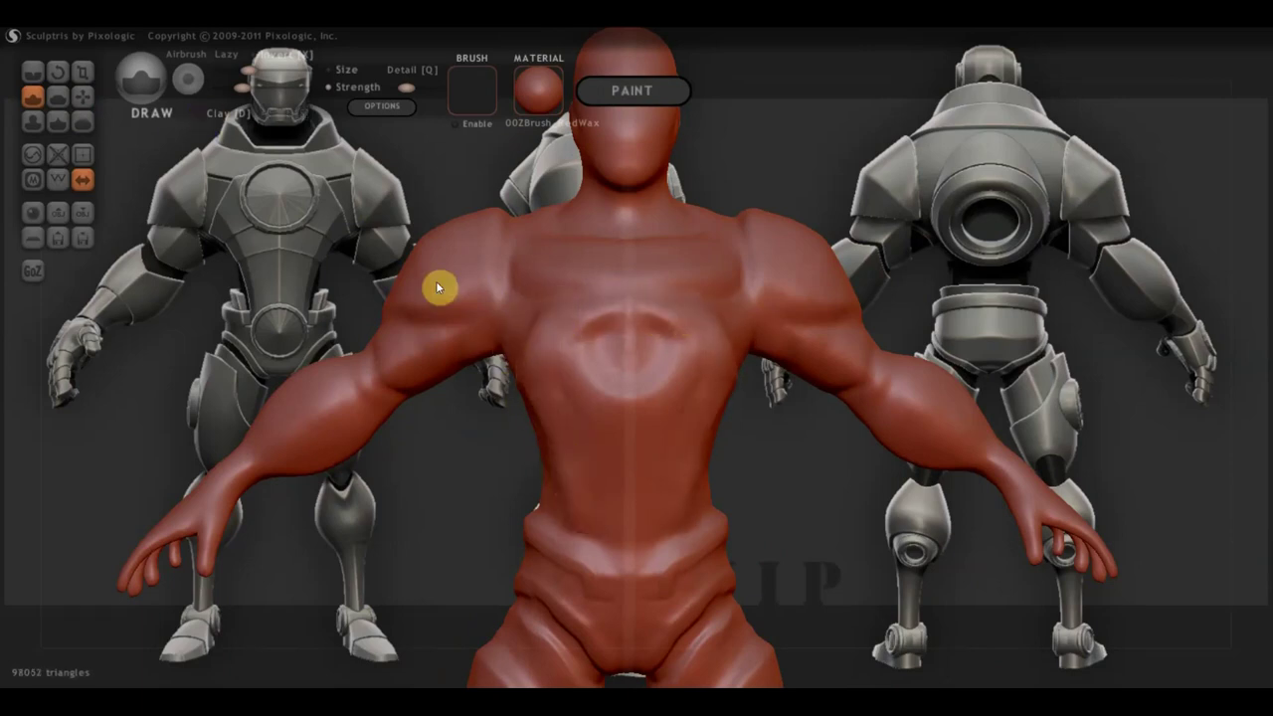
Step: Orbit the red figure between side and front views while picking the Grab and Flatten brushes
scroll(626, 338, down, 3)
scroll(597, 332, up, 3)
scroll(582, 270, up, 2)
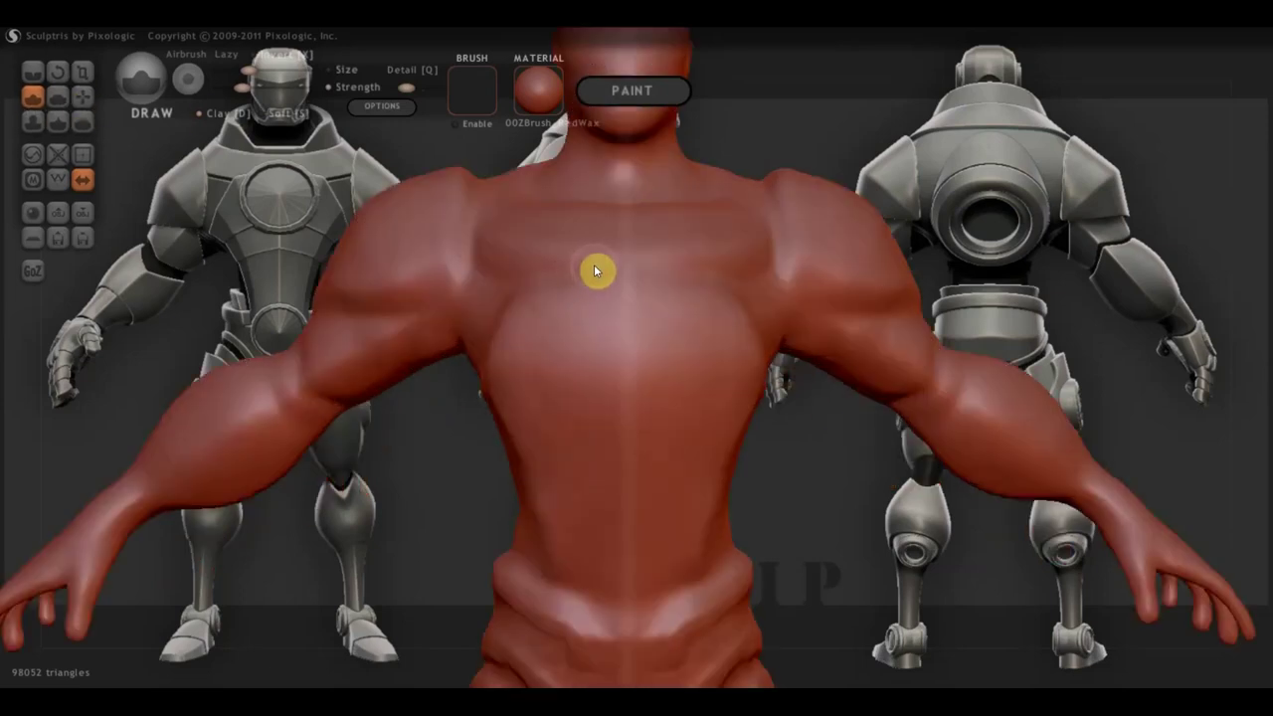
right_drag(681, 296, 809, 365)
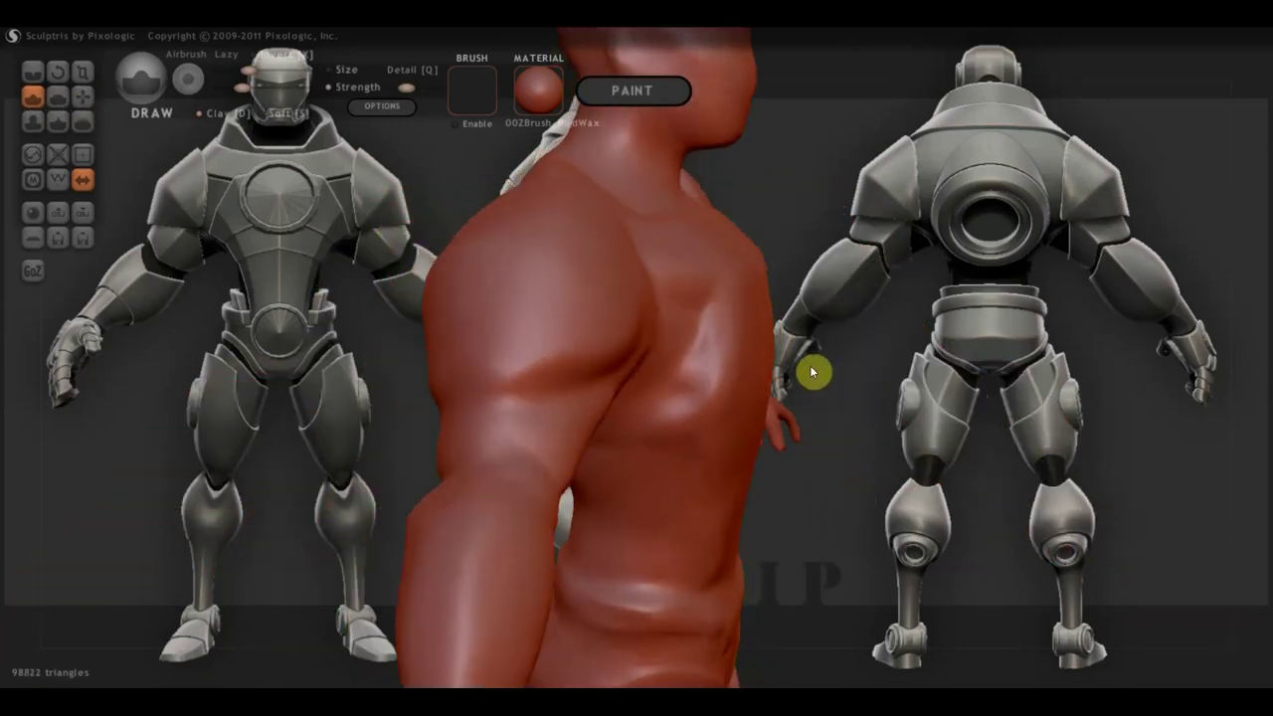
click(84, 97)
right_drag(562, 425, 474, 468)
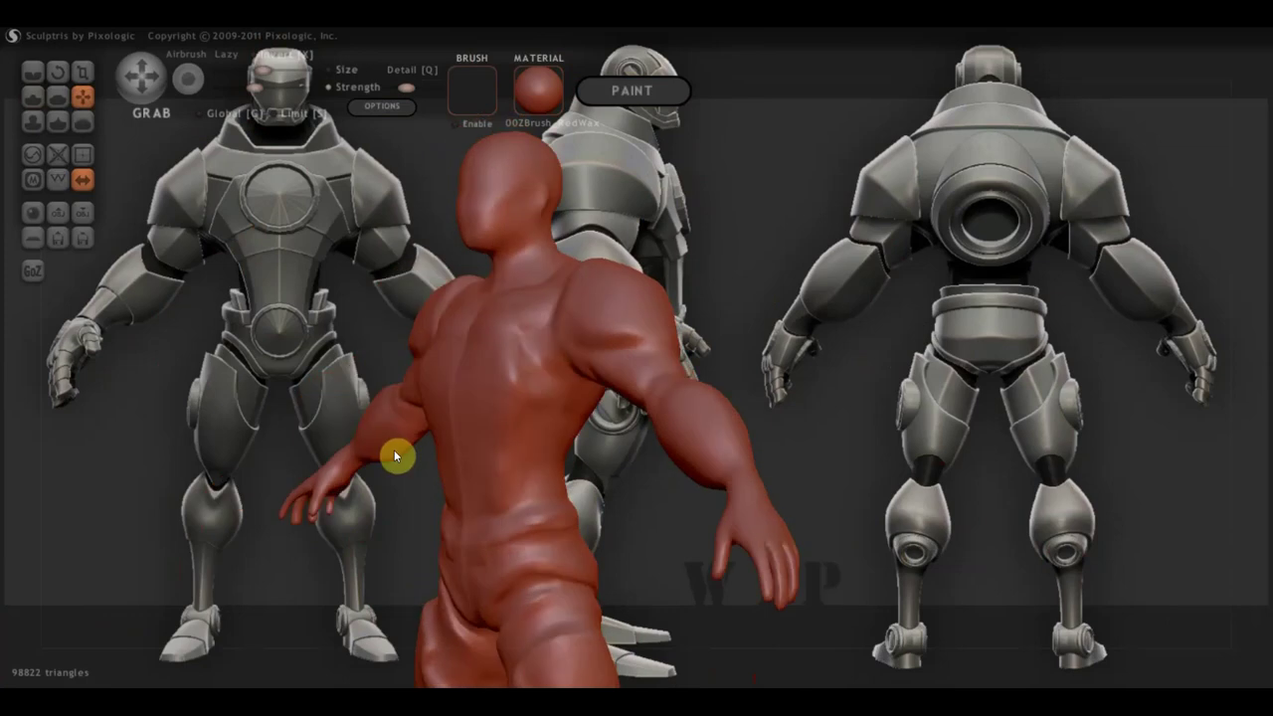
click(58, 97)
scroll(409, 571, up, 3)
scroll(441, 472, up, 1)
scroll(453, 467, down, 3)
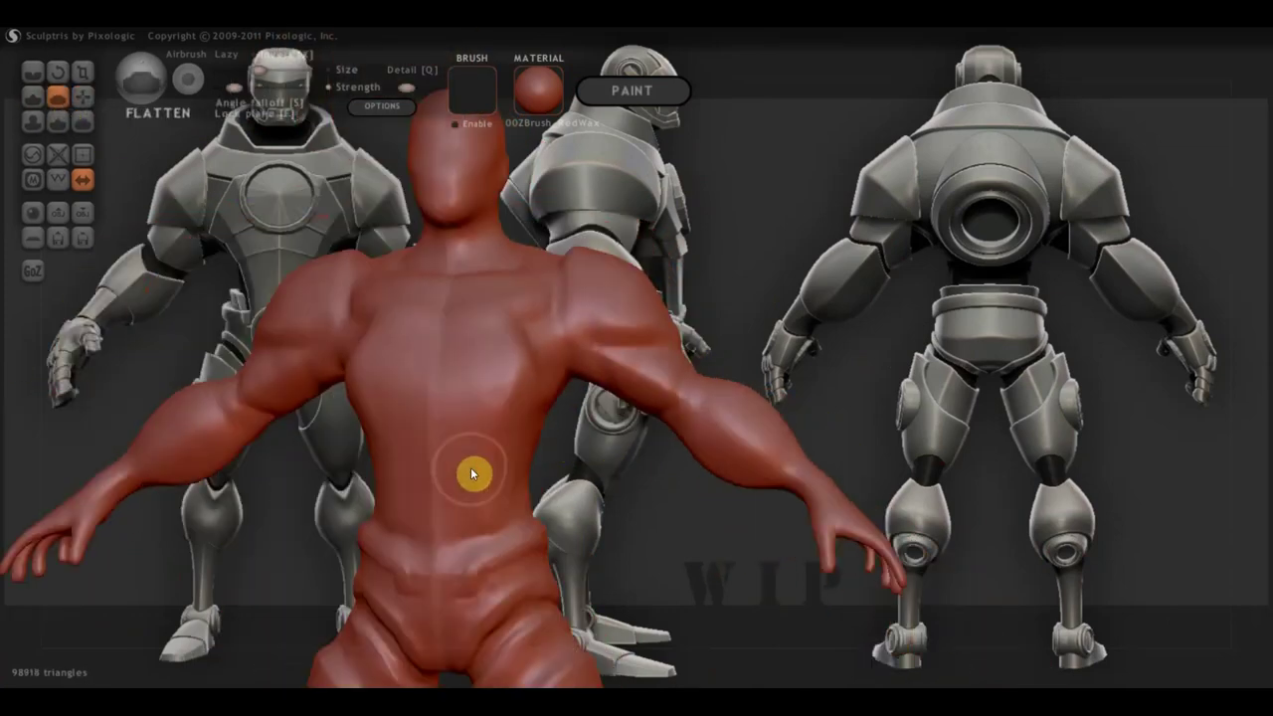
scroll(497, 417, up, 2)
mouse_move(397, 349)
right_down()
mouse_move(511, 389)
mouse_move(766, 403)
right_up()
Step: Build up form on the head and torso with Draw brush strokes
scroll(709, 473, down, 2)
scroll(709, 473, up, 3)
mouse_move(491, 307)
right_down()
mouse_move(464, 285)
mouse_move(712, 305)
right_up()
click(33, 97)
scroll(629, 332, down, 3)
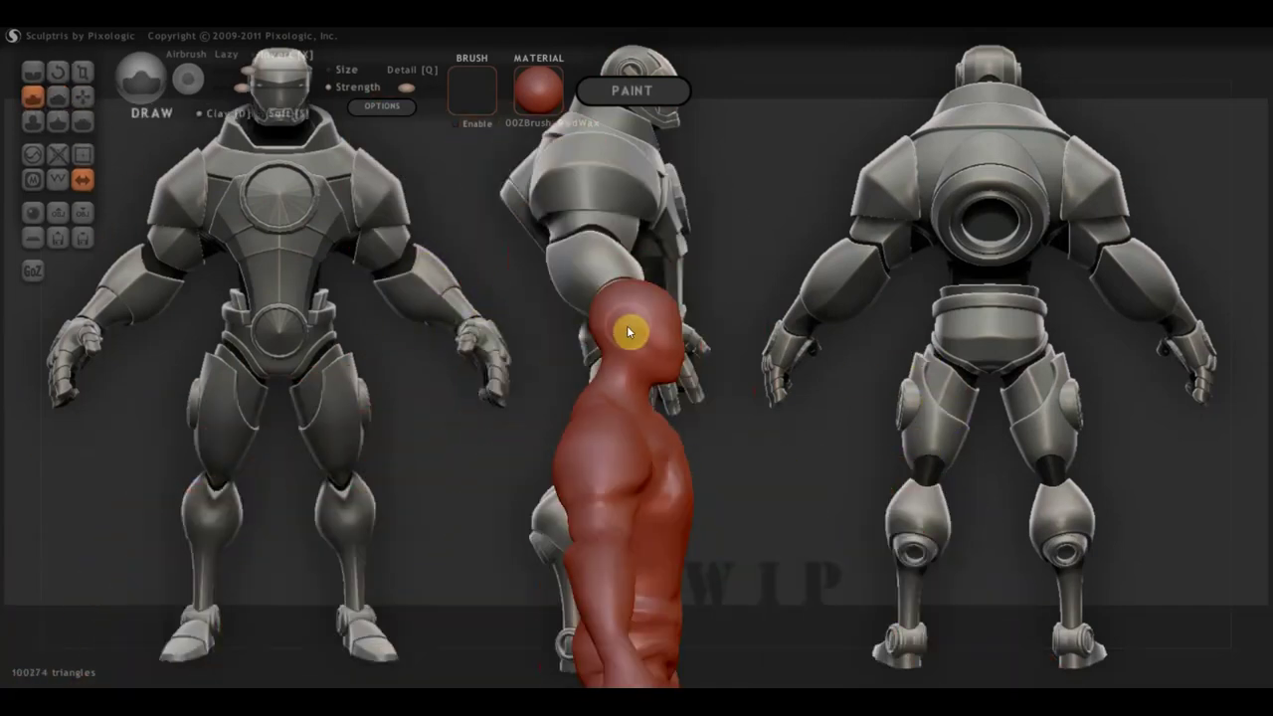
right_drag(624, 334, 485, 323)
mouse_move(574, 276)
right_down()
mouse_move(526, 355)
mouse_move(209, 124)
right_up()
key(d)
right_drag(532, 315, 537, 257)
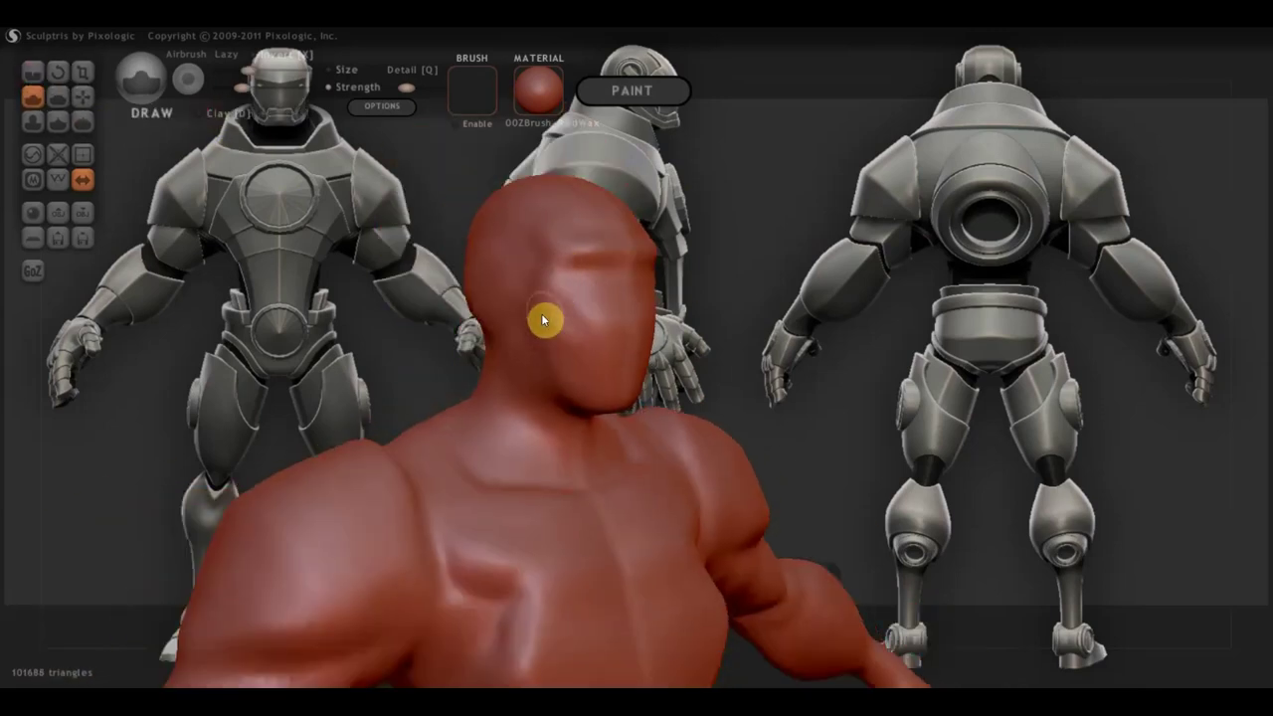
Step: Flatten the helmet face area and the front of the neck and chest
key(f)
mouse_move(558, 266)
right_down()
mouse_move(583, 341)
mouse_move(567, 355)
mouse_move(477, 327)
mouse_move(593, 312)
mouse_move(449, 388)
mouse_move(494, 355)
right_up()
key(g)
key(d)
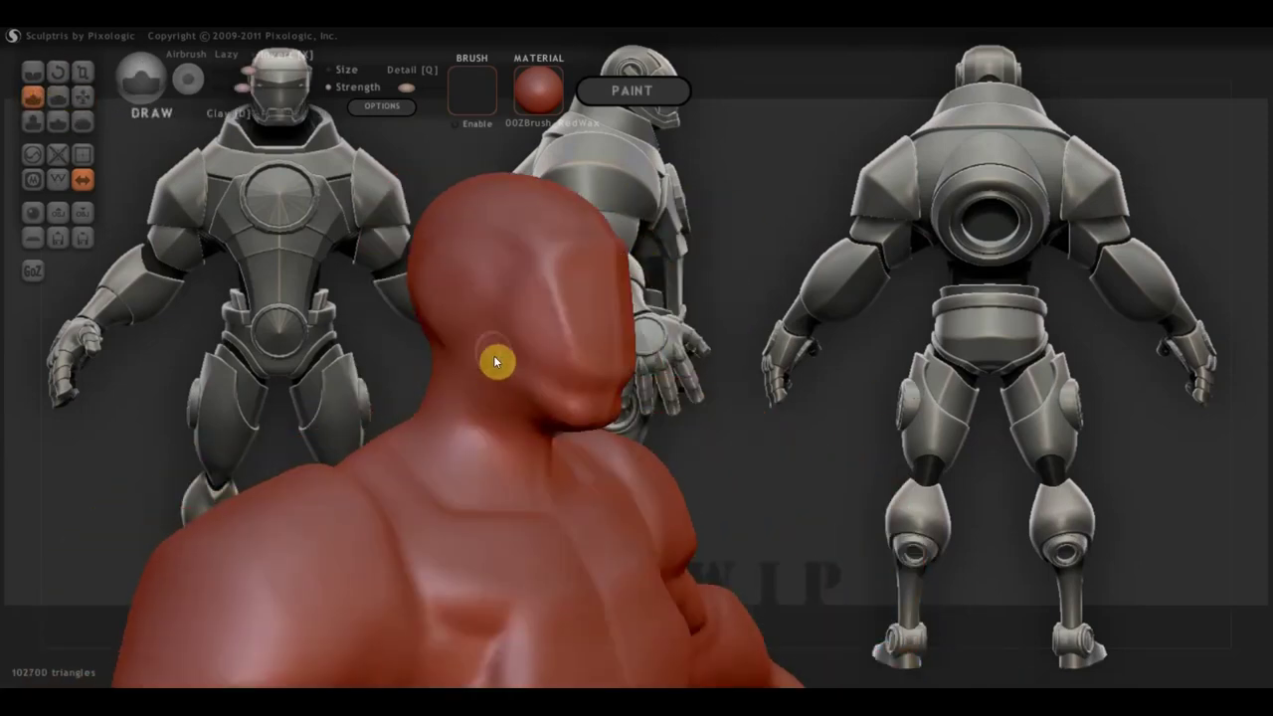
key(f)
mouse_move(534, 409)
right_down()
mouse_move(540, 427)
mouse_move(494, 407)
right_up()
scroll(582, 463, down, 3)
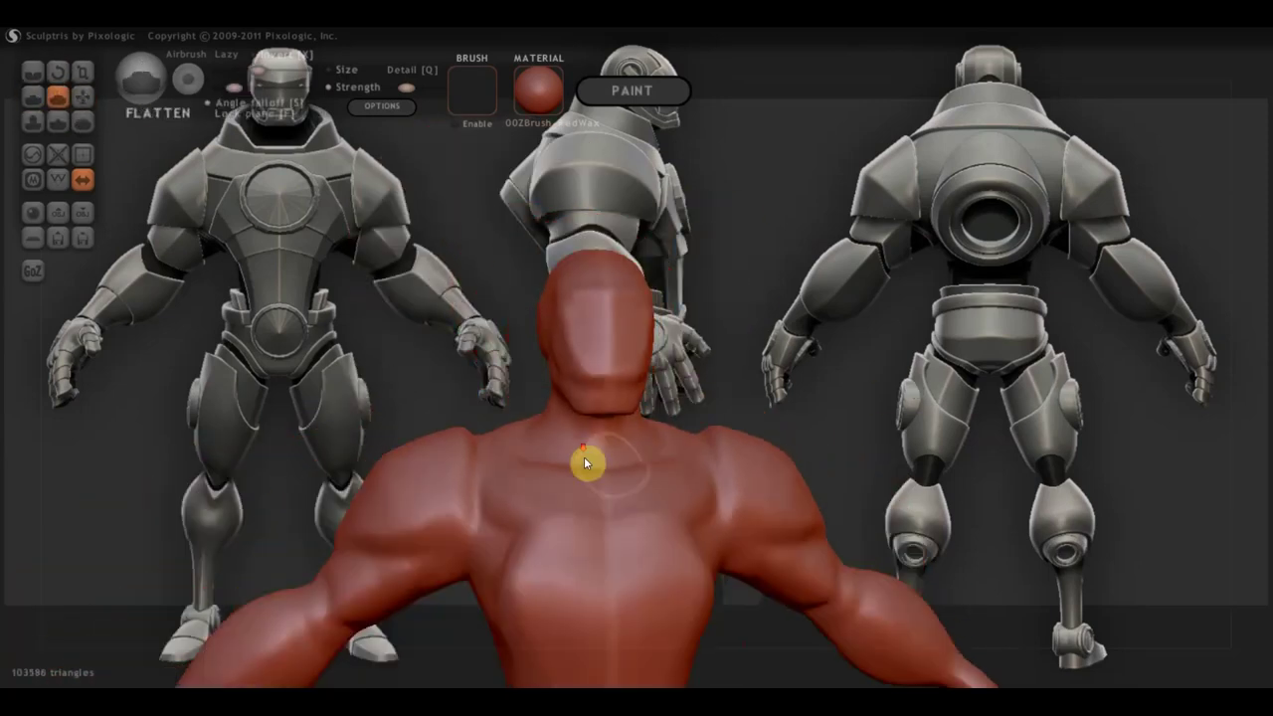
scroll(762, 530, down, 3)
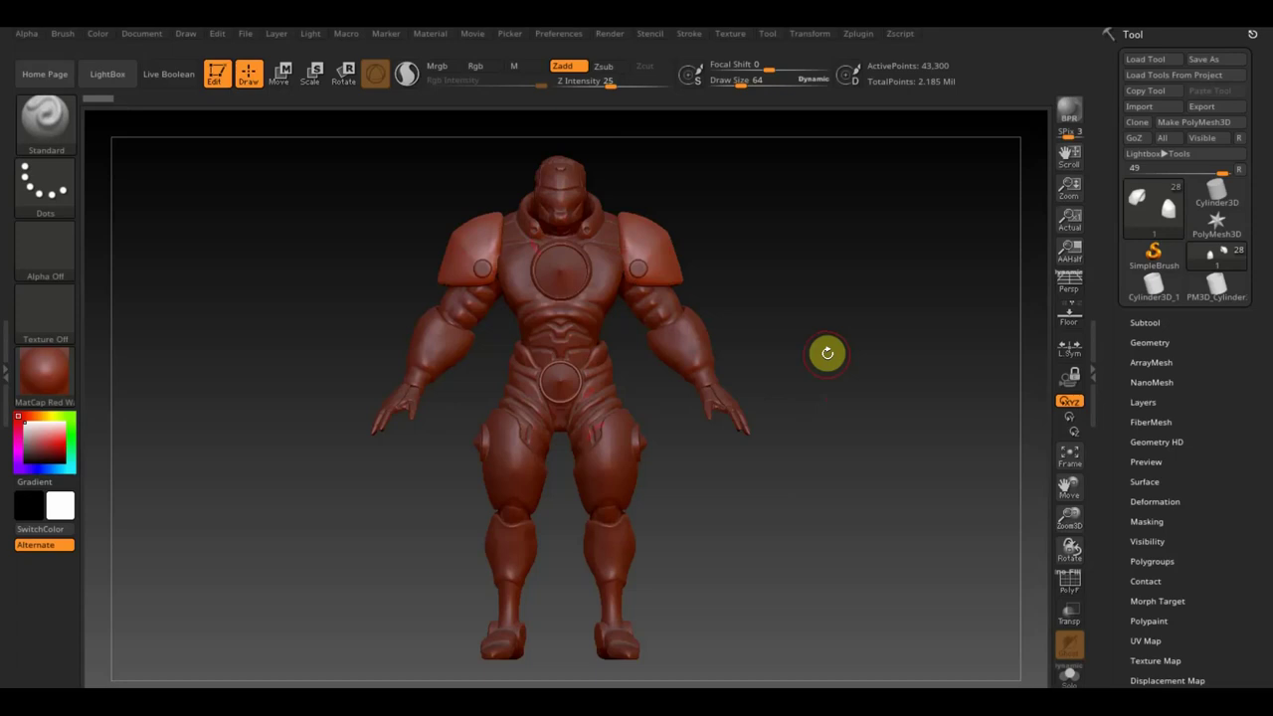
Step: Orbit and zoom around the red armoured Iron Man sculpt, ending on the shoulder pad
mouse_move(831, 340)
mouse_down()
mouse_move(793, 344)
mouse_move(835, 345)
mouse_up()
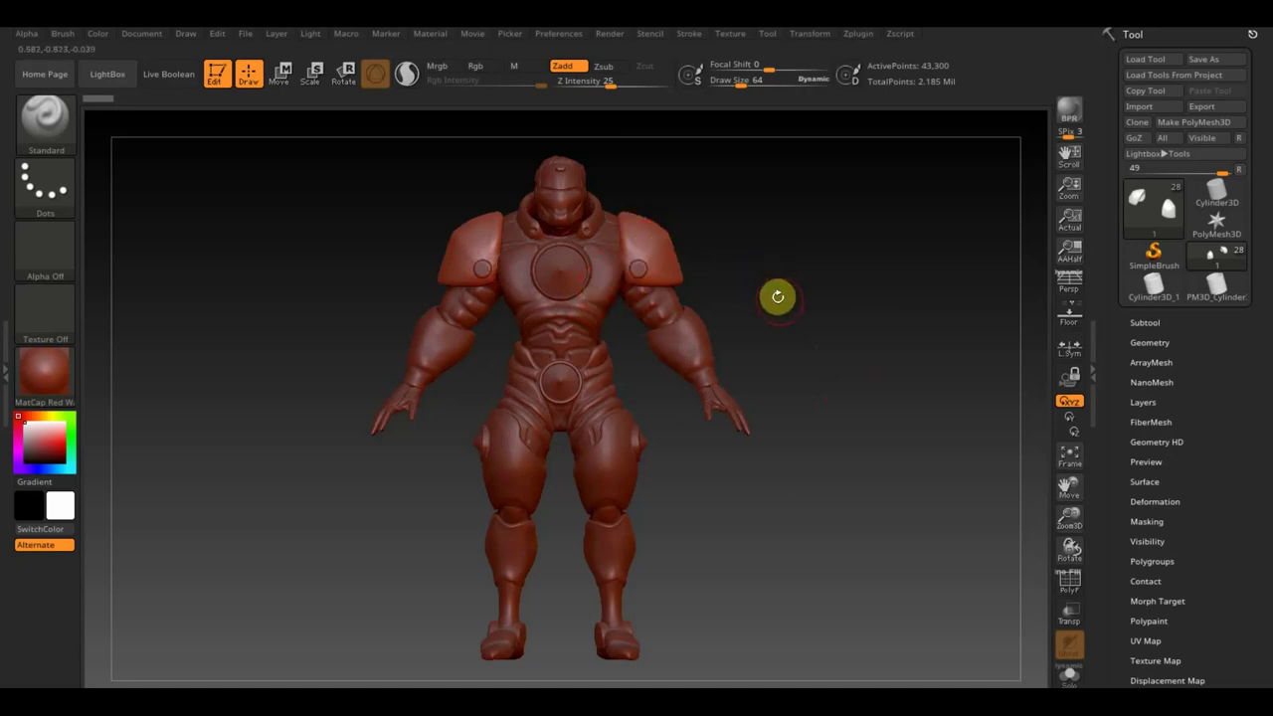
alt+drag(783, 304, 785, 345)
mouse_move(840, 253)
alt+mouse_down()
mouse_move(827, 336)
mouse_move(825, 302)
mouse_move(843, 284)
alt+mouse_up()
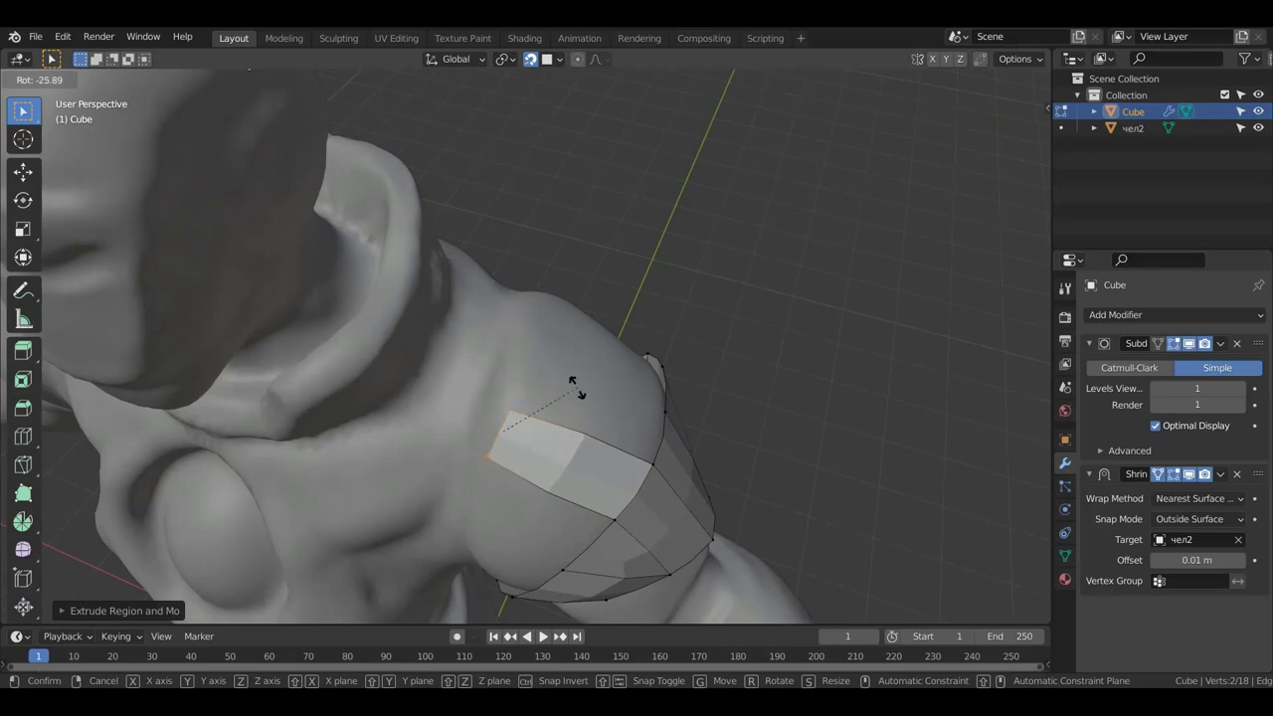
mouse_move(686, 366)
middle_down()
mouse_move(506, 364)
mouse_move(372, 426)
middle_up()
Step: Extrude two new faces from the shoulder pad's edge
key(e)
click(592, 322)
middle_drag(592, 322, 645, 372)
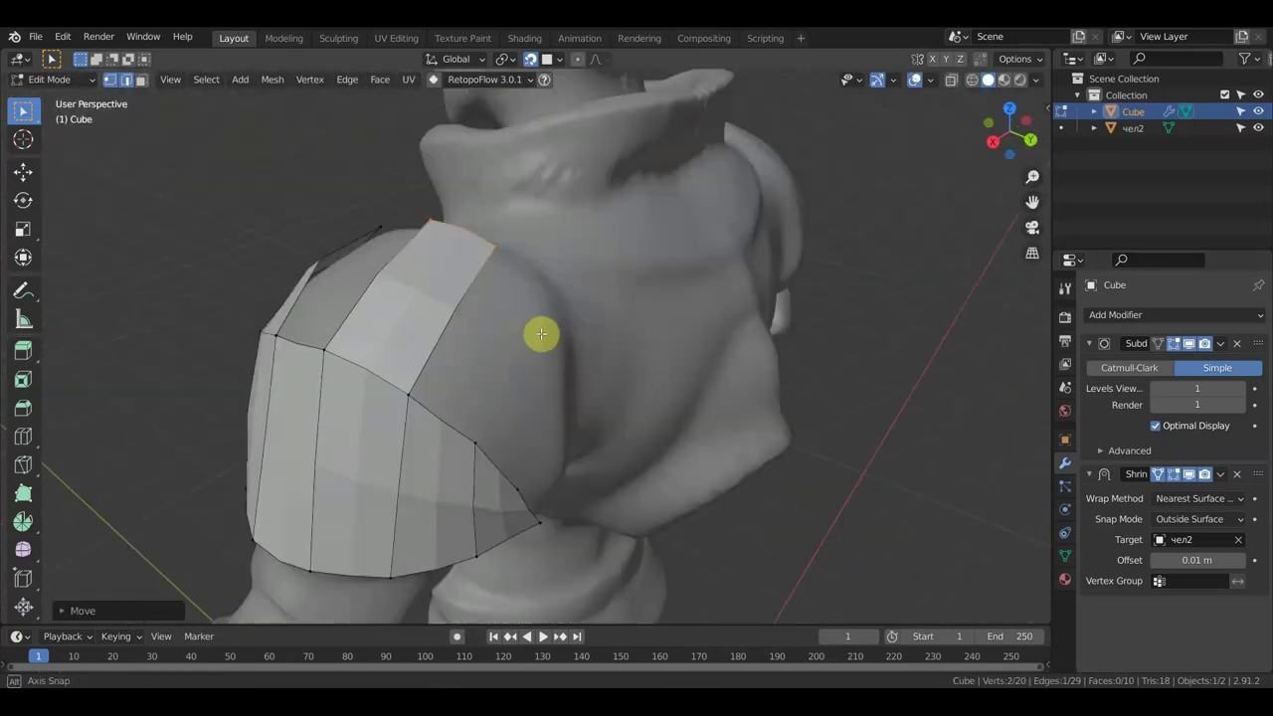
middle_drag(540, 335, 463, 446)
key(e)
click(591, 454)
middle_drag(623, 437, 488, 415)
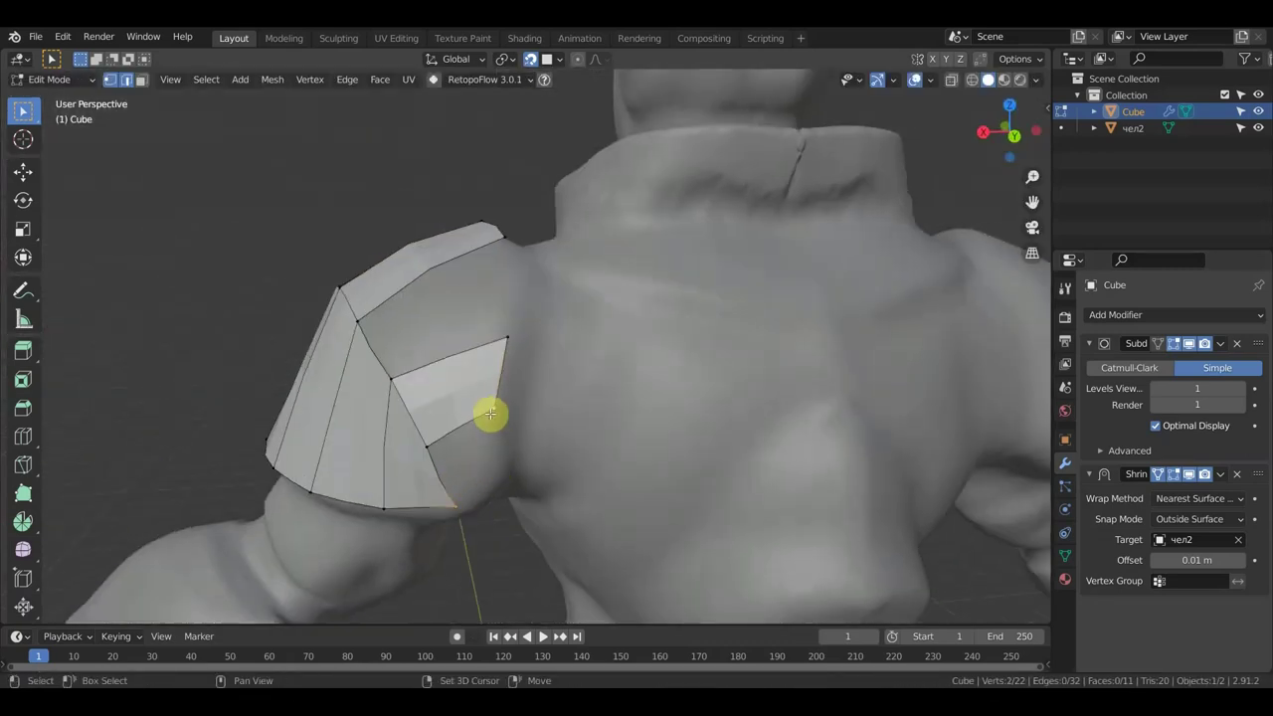
Step: Move and rotate the selected pad vertices so they sit on the shoulder
key(g)
click(501, 421)
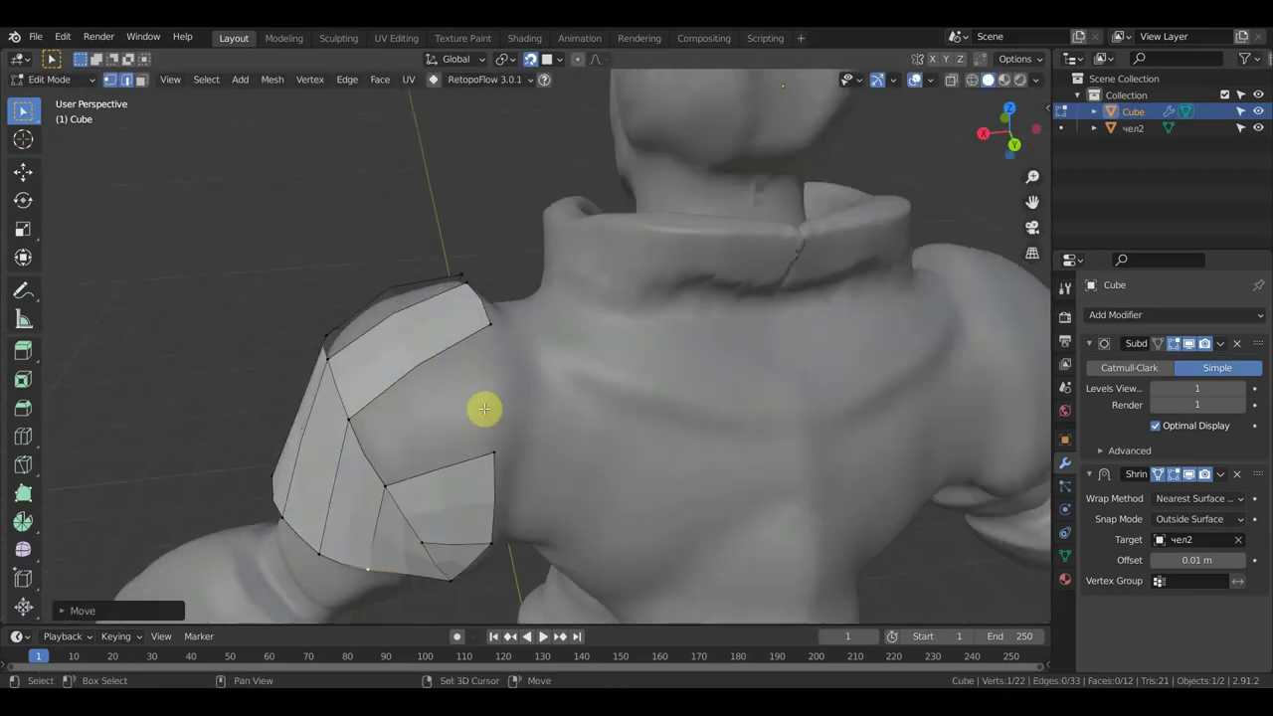
middle_drag(363, 503, 487, 411)
shift+click(594, 538)
mouse_move(406, 468)
middle_down()
mouse_move(594, 538)
mouse_move(838, 289)
mouse_move(620, 347)
middle_up()
key(r)
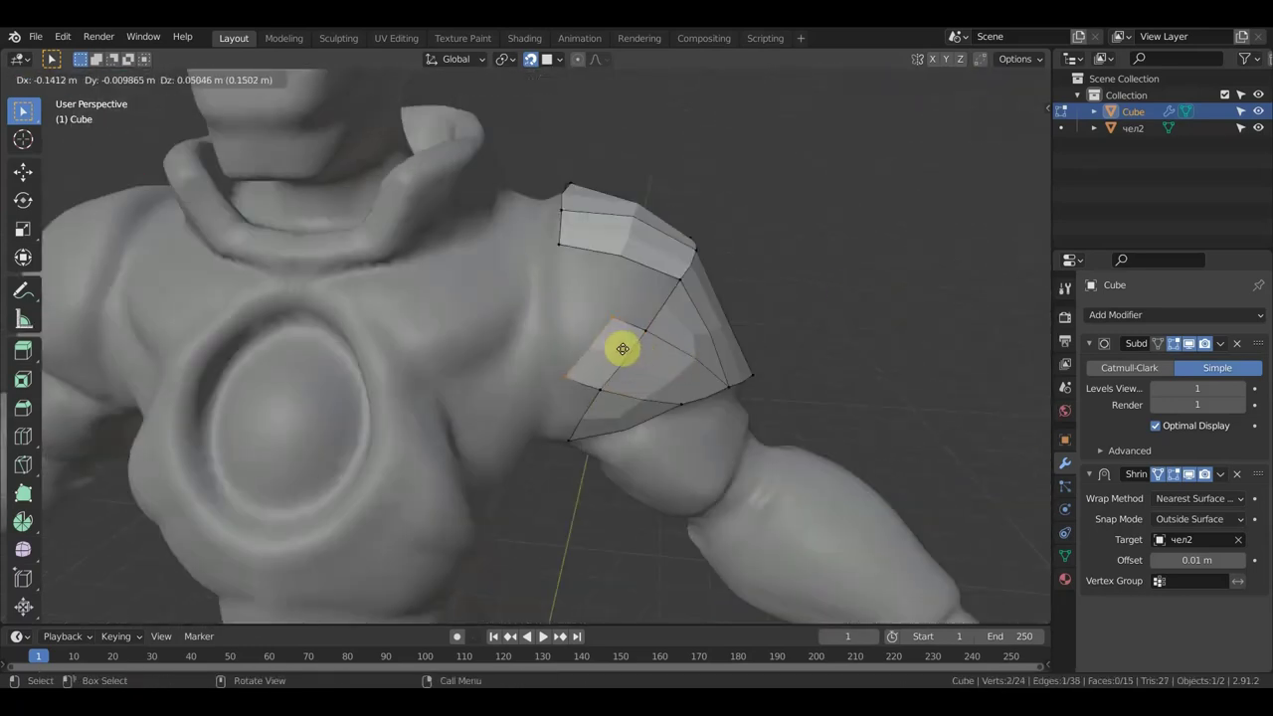
click(647, 279)
key(g)
click(662, 314)
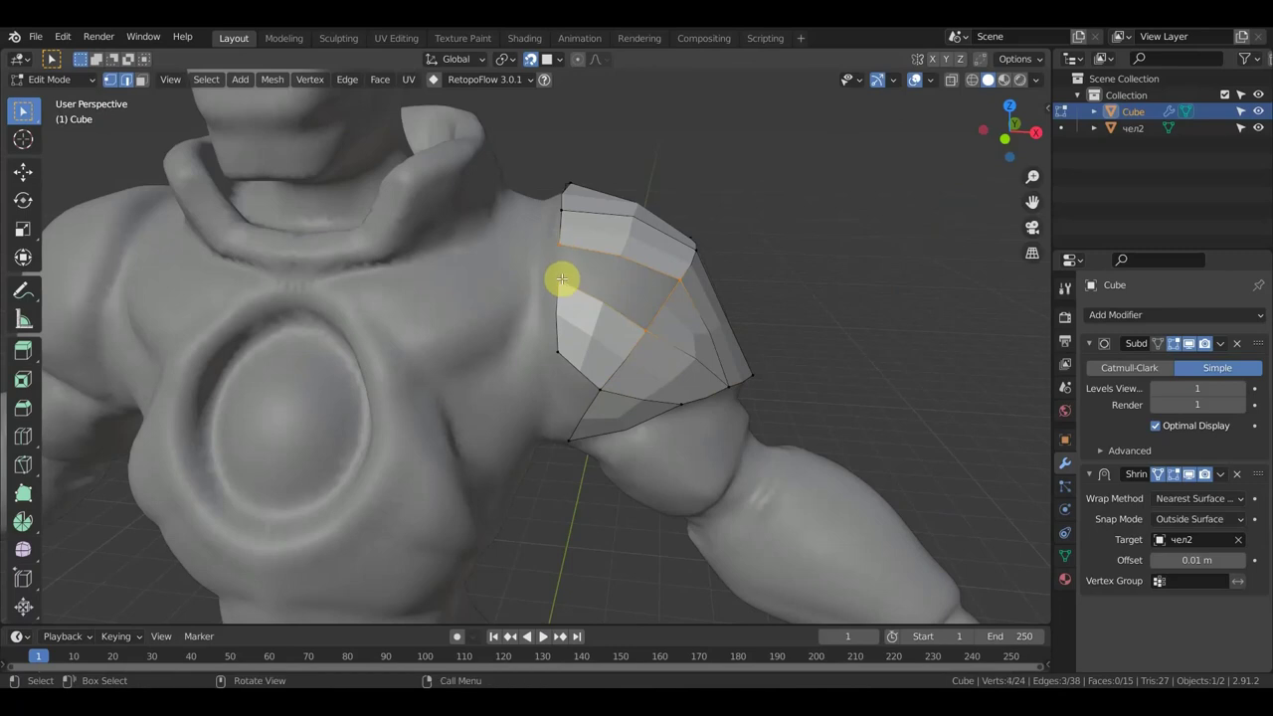
Step: Merge an edge vertex onto its neighbour and lower the merged vertex
middle_drag(562, 280, 574, 415)
click(573, 414)
key(g)
click(581, 467)
key(g)
click(576, 427)
mouse_move(577, 426)
middle_down()
mouse_move(557, 228)
mouse_move(676, 285)
middle_up()
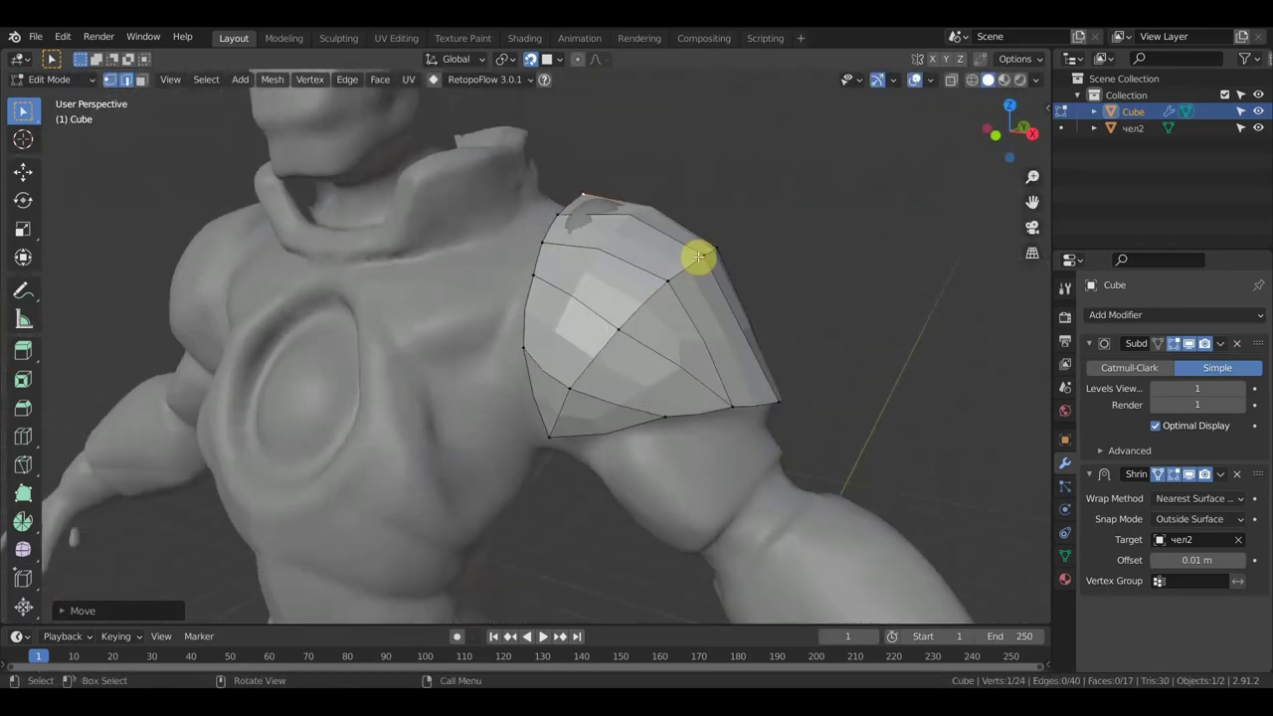
Step: Add a loop cut across the shoulder pad and make a knife cut
key(ctrl+r)
click(611, 327)
click(653, 361)
key(k)
middle_drag(71, 156, 669, 440)
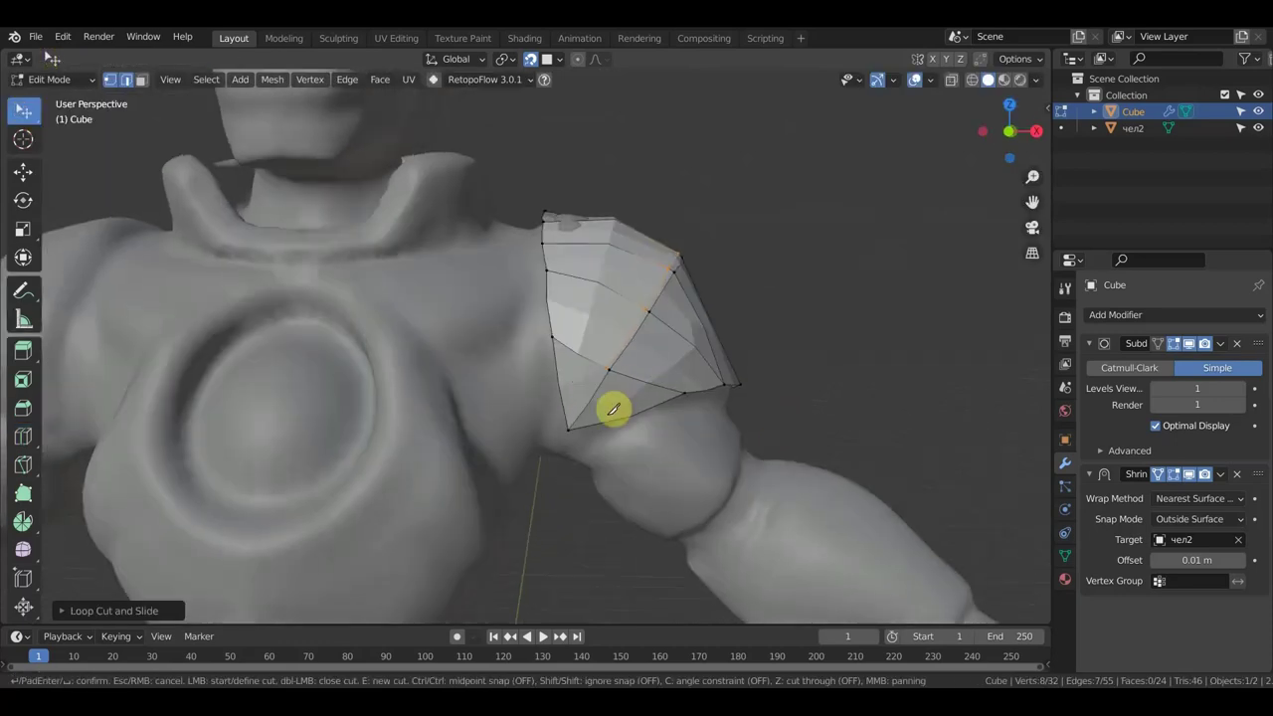
scroll(670, 440, up, 2)
click(605, 511)
key(Return)
Step: Make a second knife cut across the shoulder pad
click(24, 465)
mouse_move(27, 471)
middle_down()
mouse_move(660, 333)
mouse_move(590, 540)
mouse_move(568, 327)
middle_up()
key(k)
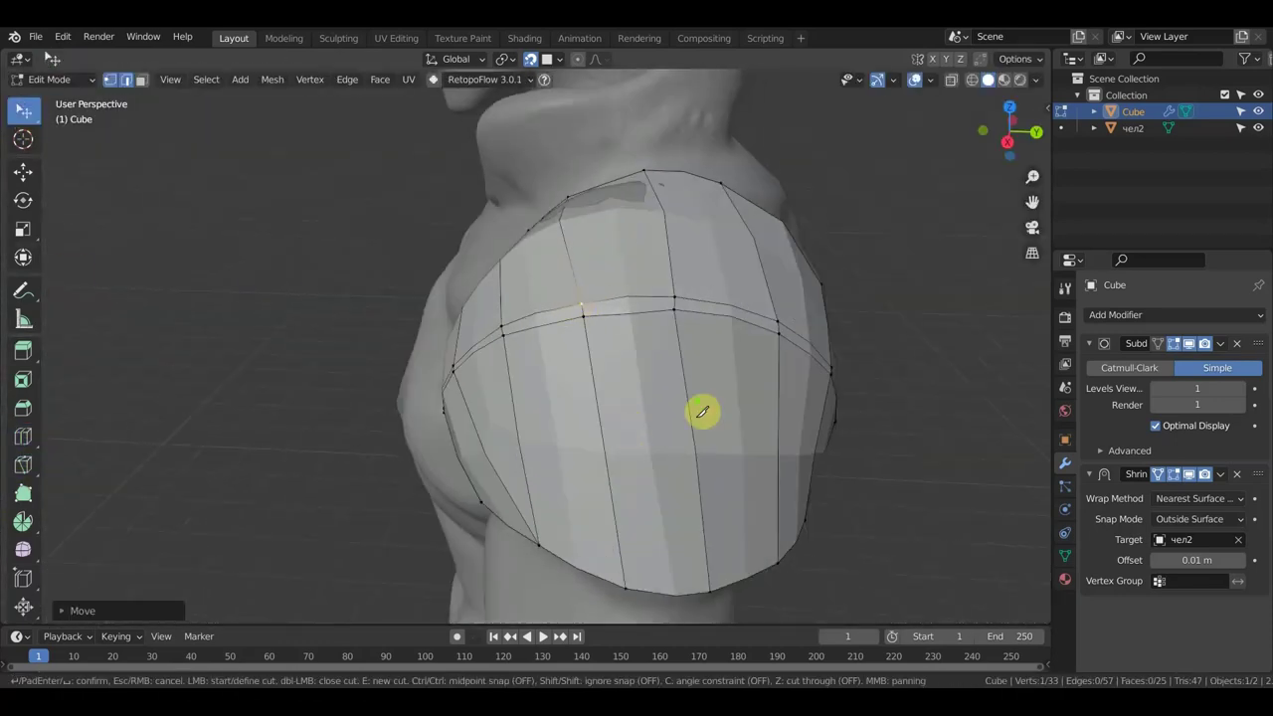
middle_drag(449, 405, 586, 379)
middle_drag(702, 252, 483, 431)
key(Return)
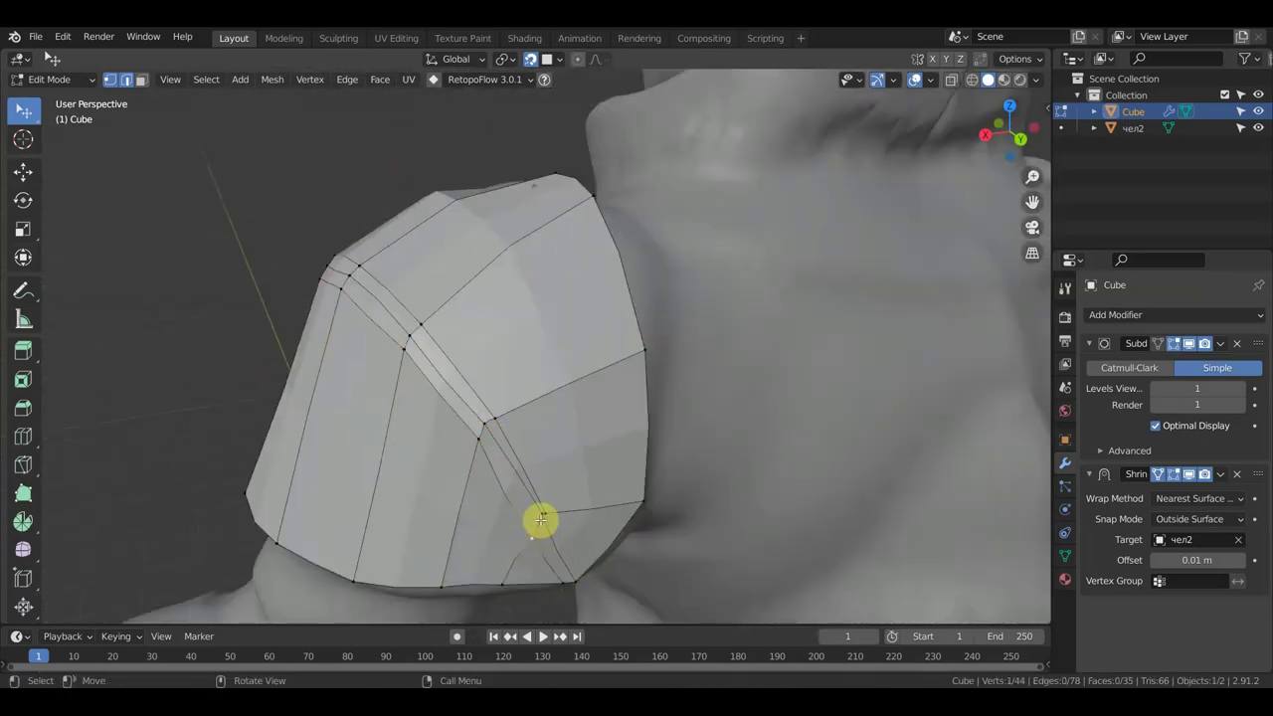
Step: Add a vertex, knife-cut to the bottom edge, and delete selected vertices to open a hole
key(alt+d)
click(539, 518)
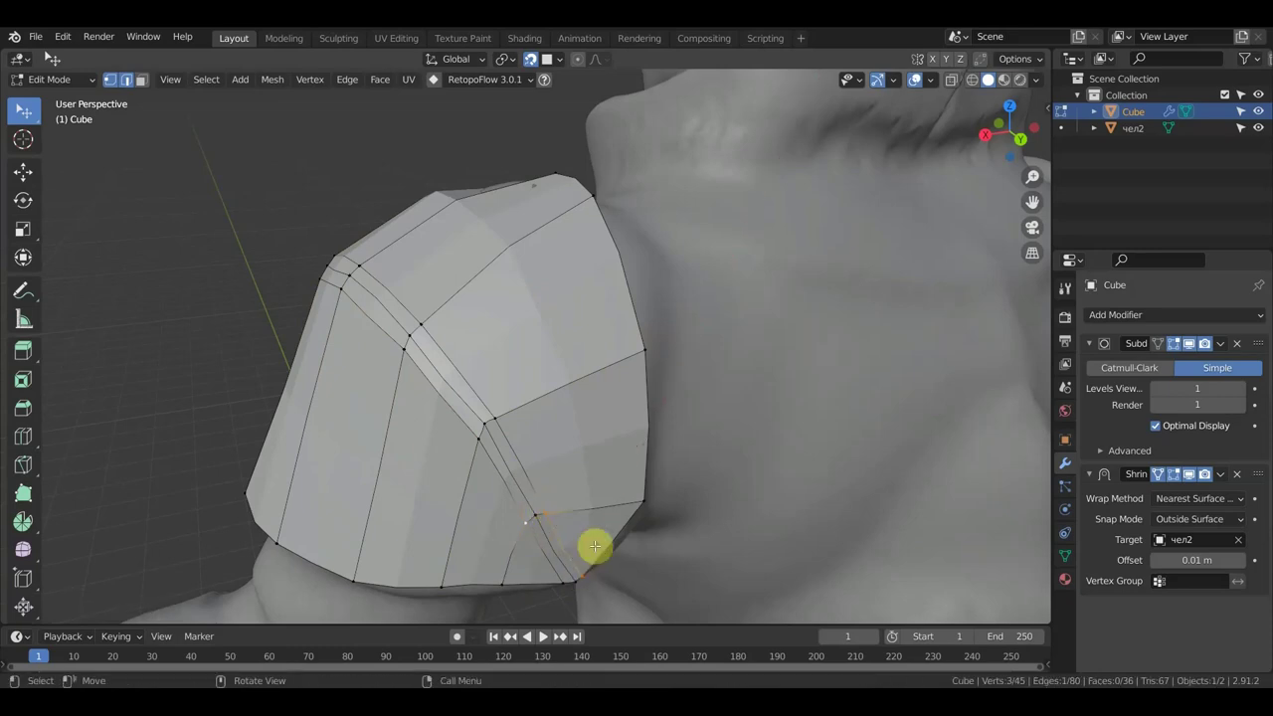
middle_drag(594, 545, 742, 450)
middle_drag(704, 407, 678, 450)
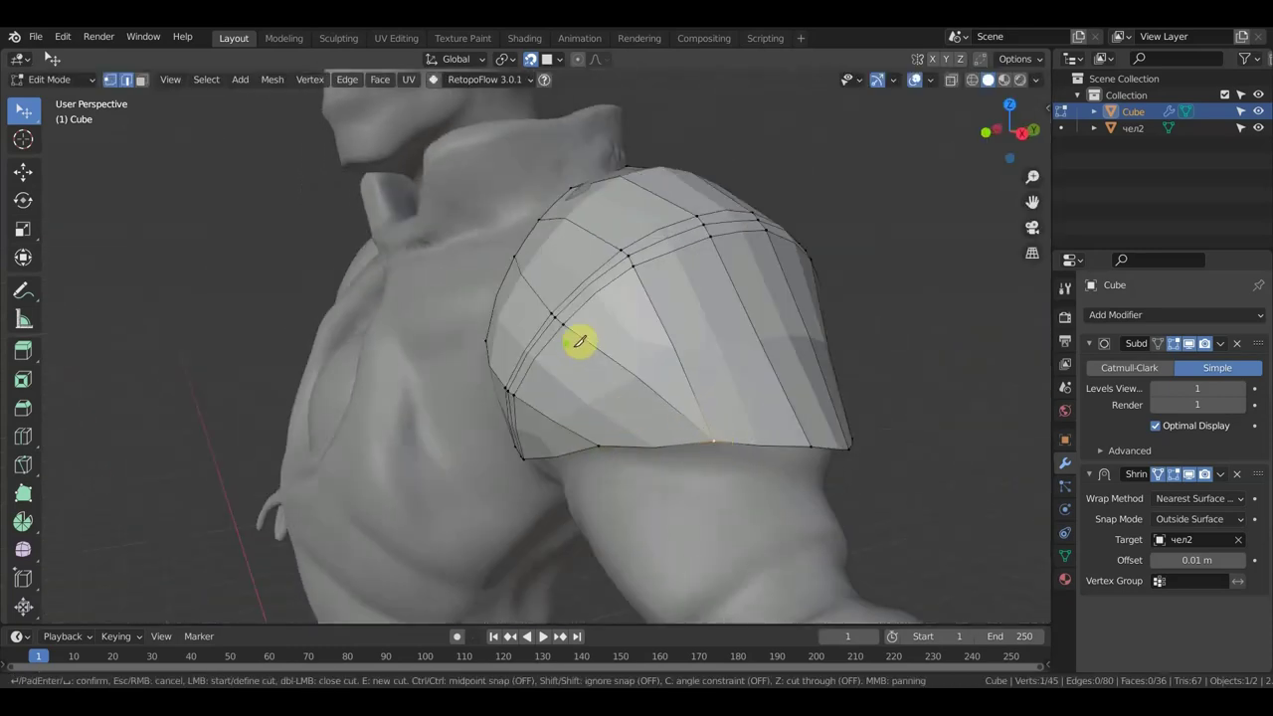
click(710, 437)
key(Return)
key(x)
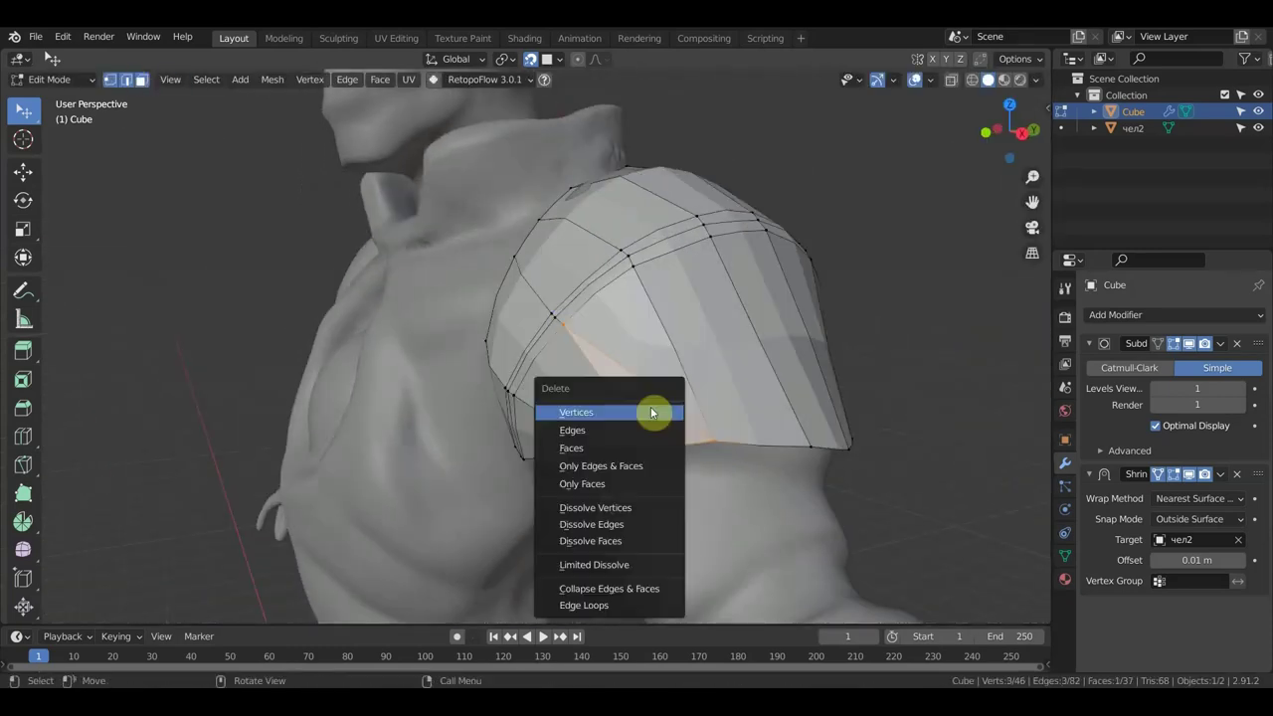
click(654, 412)
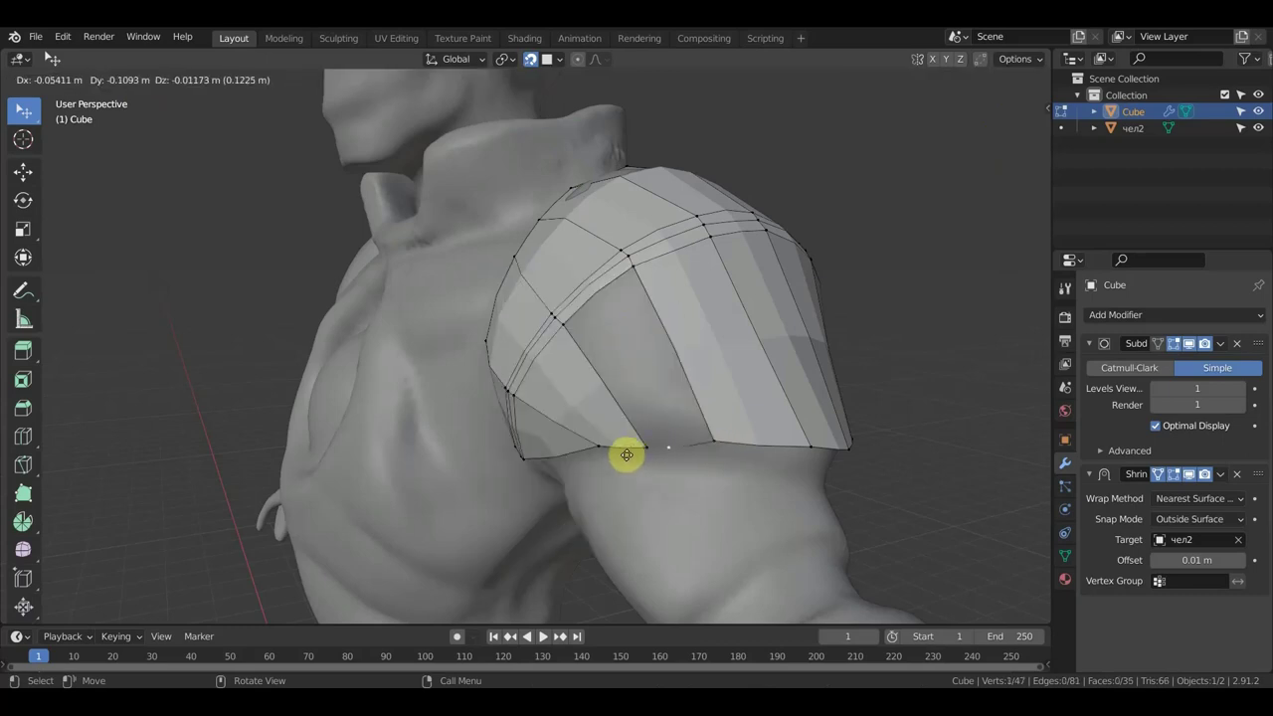
Step: Orbit out to view the whole character and select all the pad's vertices
middle_drag(716, 443, 866, 417)
scroll(866, 417, down, 3)
key(a)
key(s)
click(767, 378)
middle_drag(767, 378, 401, 391)
scroll(400, 391, up, 5)
key(k)
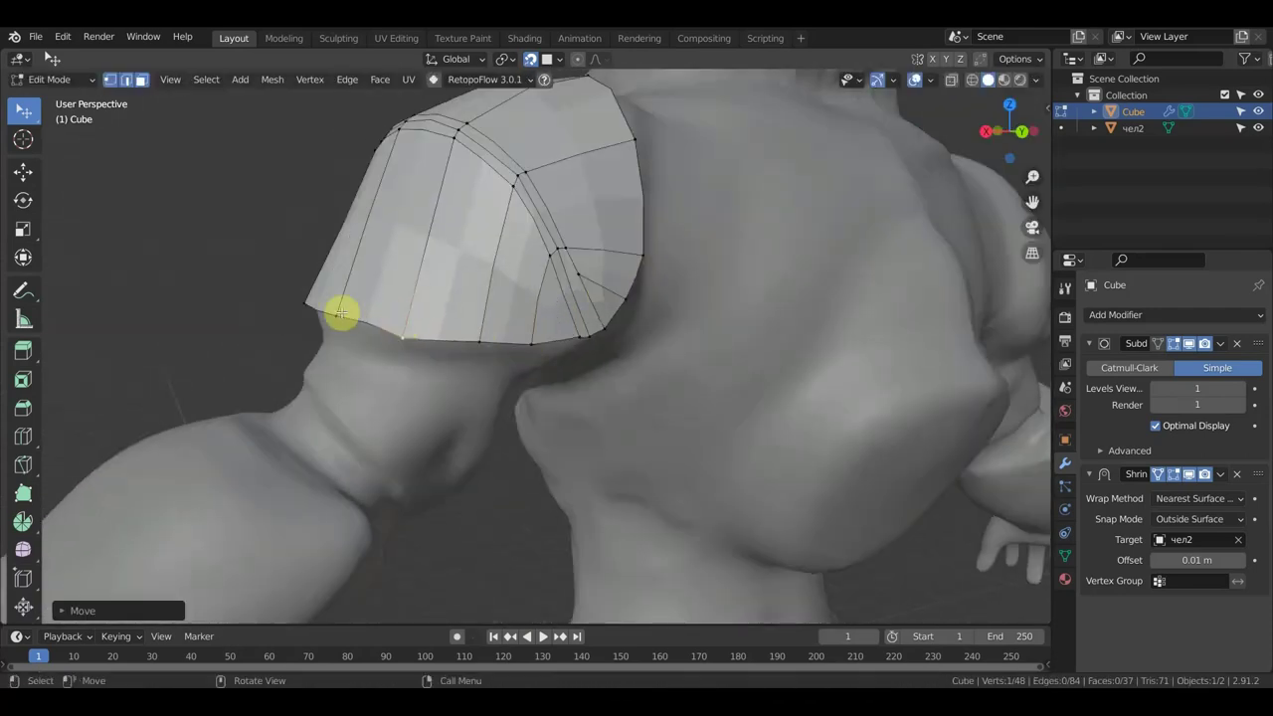
middle_drag(341, 313, 600, 352)
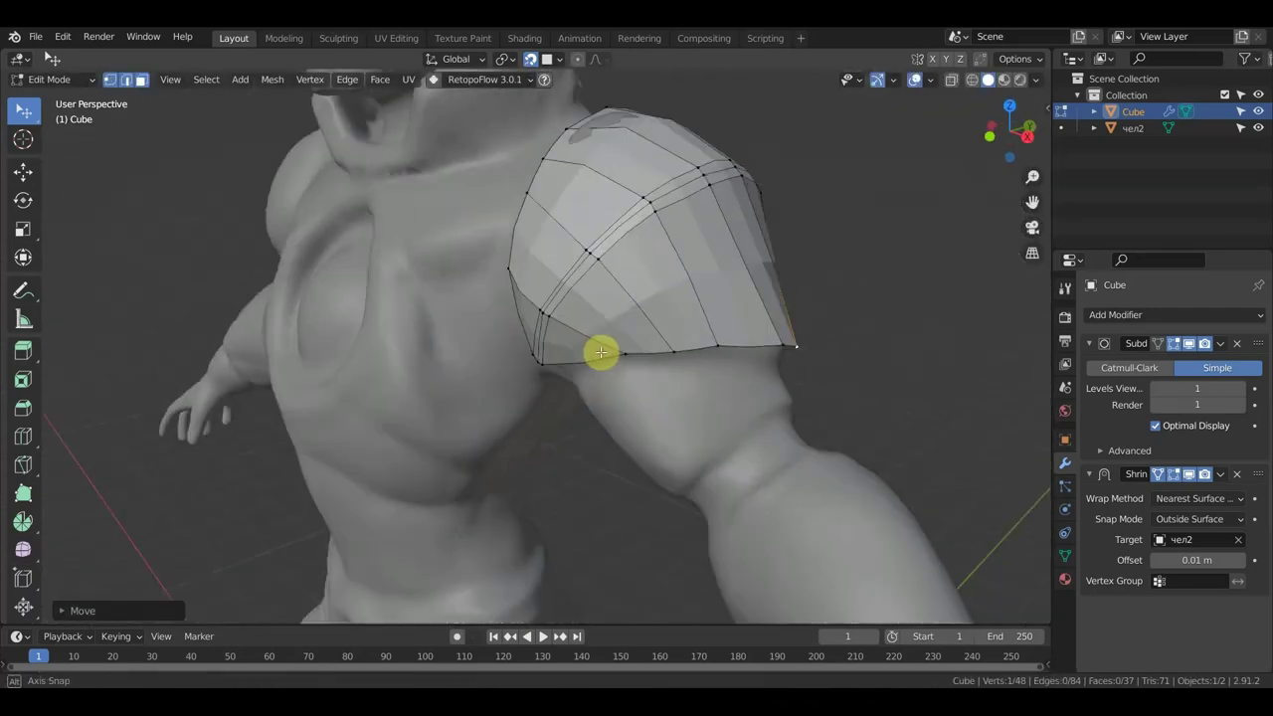
Step: Move two shoulder pad vertices and extrude a new vertex toward the arm
key(g)
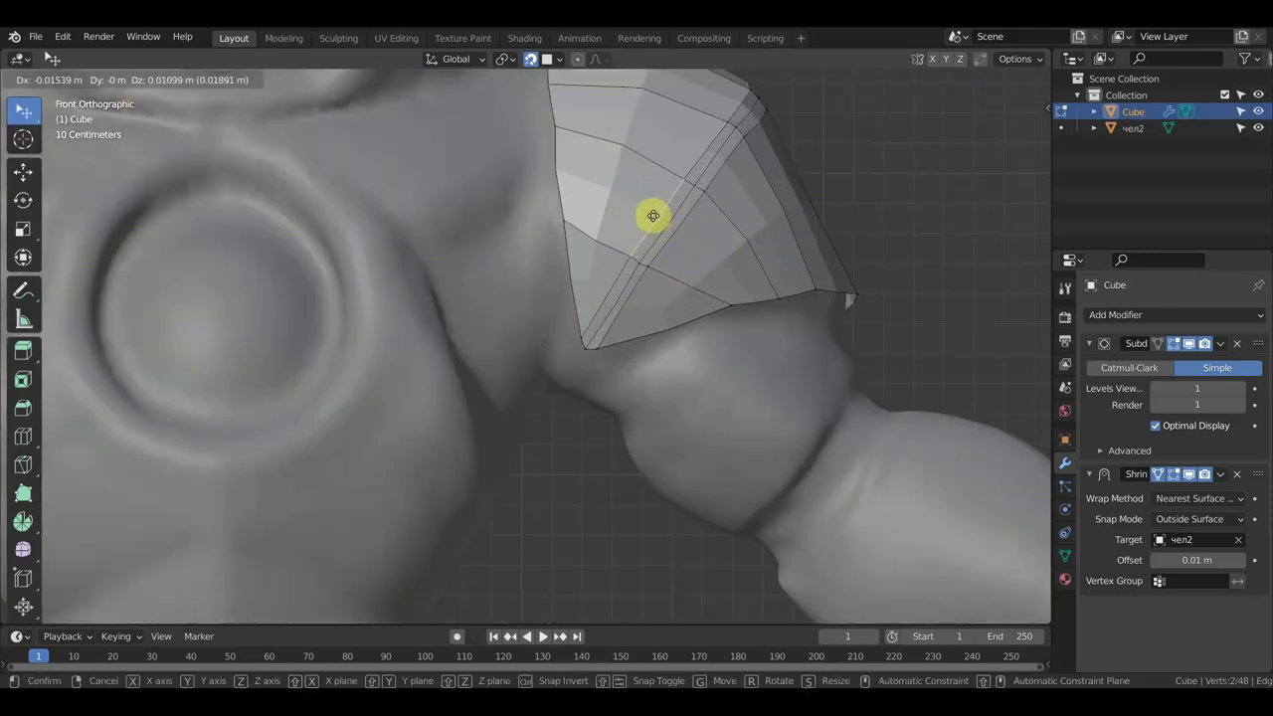
click(733, 156)
middle_drag(714, 315, 739, 343)
scroll(738, 343, up, 2)
key(e)
mouse_move(724, 398)
middle_down()
mouse_move(680, 423)
mouse_move(543, 344)
middle_up()
Step: Close the vertex ring around the forearm by extruding it and merging the end vertex
click(651, 414)
key(e)
scroll(468, 378, up, 3)
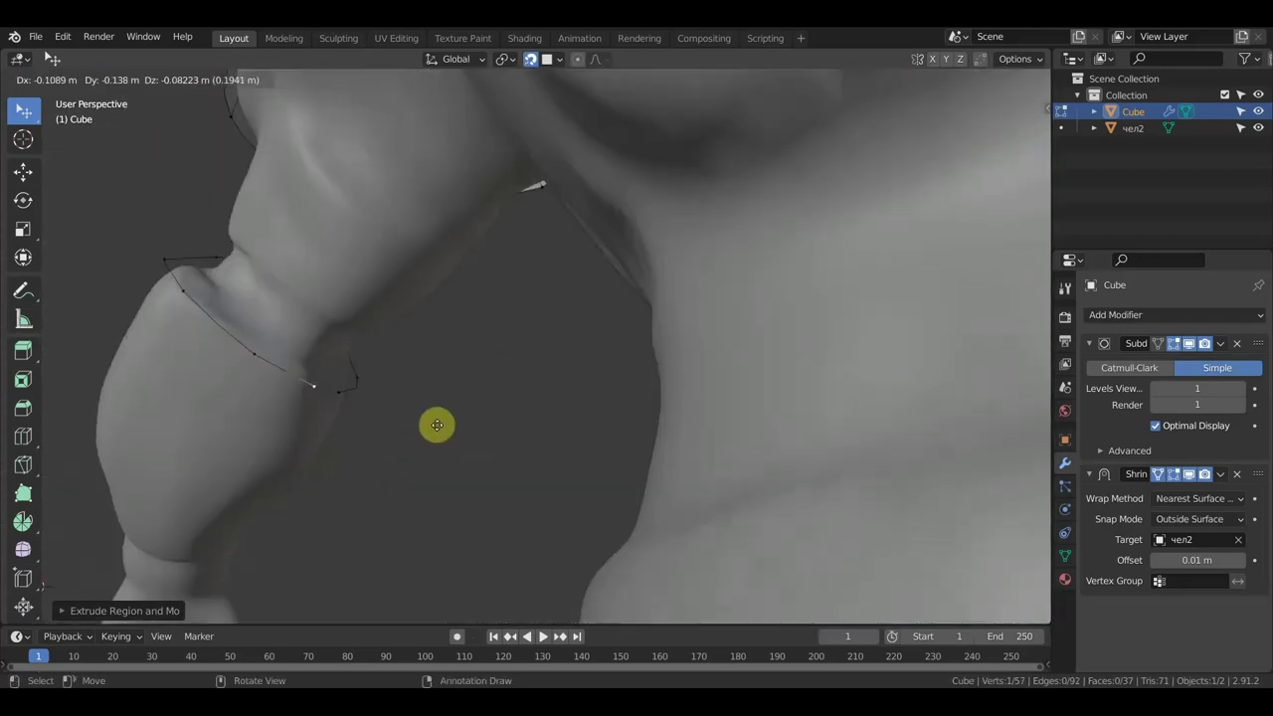
click(438, 425)
key(m)
click(355, 409)
scroll(350, 325, down, 3)
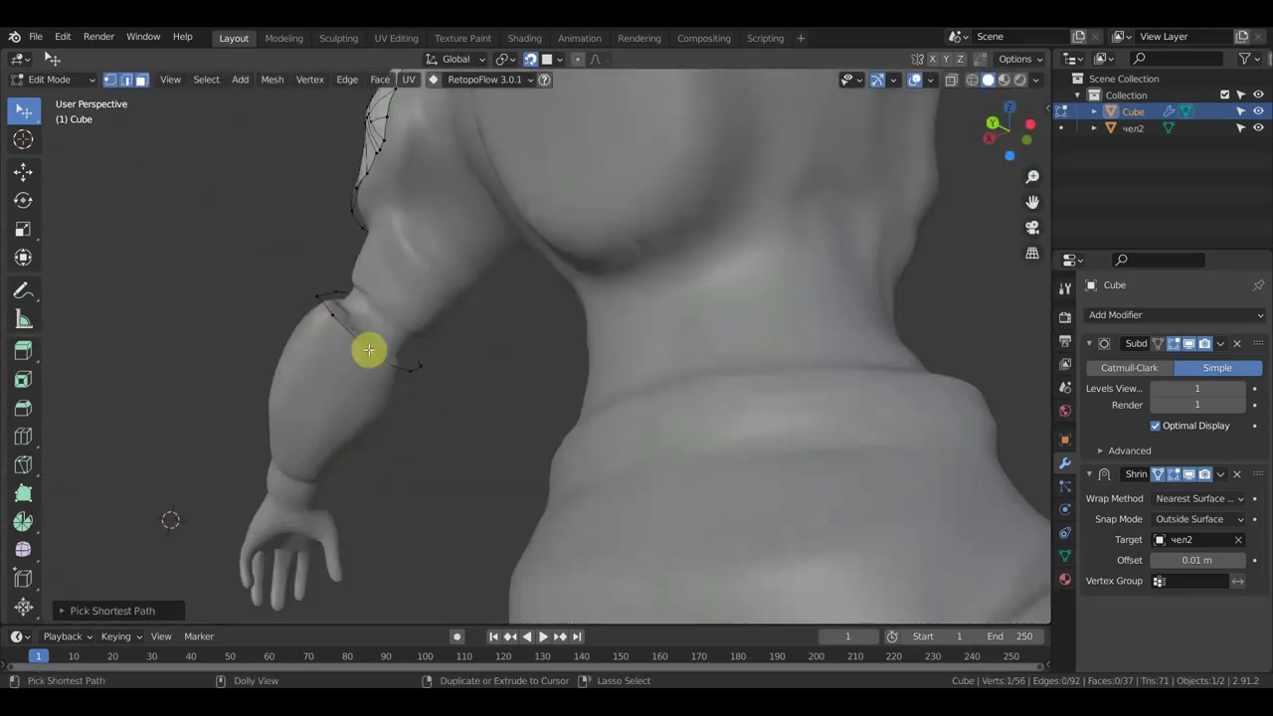
Step: Extrude the forearm edge ring into a band stretched down the forearm
scroll(394, 366, down, 5)
middle_drag(395, 366, 554, 447)
key(alt+z)
key(c)
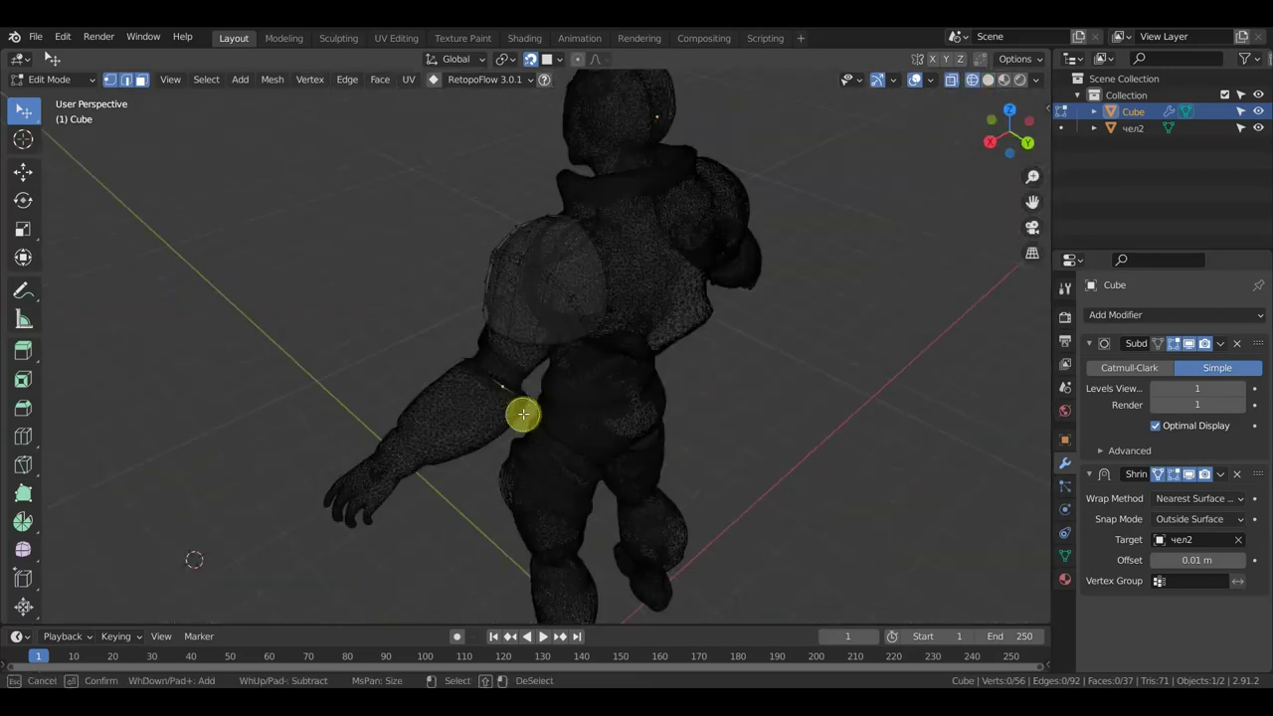
click(987, 80)
mouse_move(597, 348)
middle_down()
mouse_move(500, 407)
mouse_move(666, 488)
middle_up()
scroll(666, 554, up, 3)
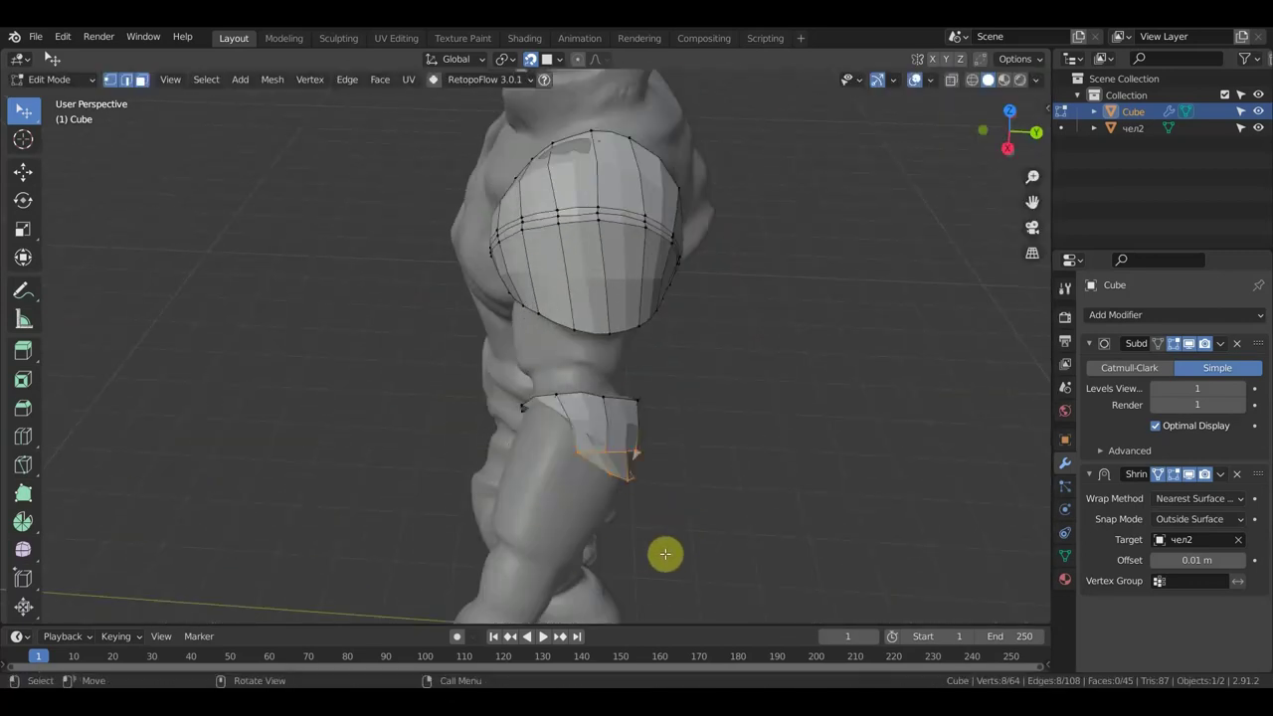
scroll(671, 439, down, 3)
middle_drag(671, 439, 587, 472)
click(582, 548)
key(e)
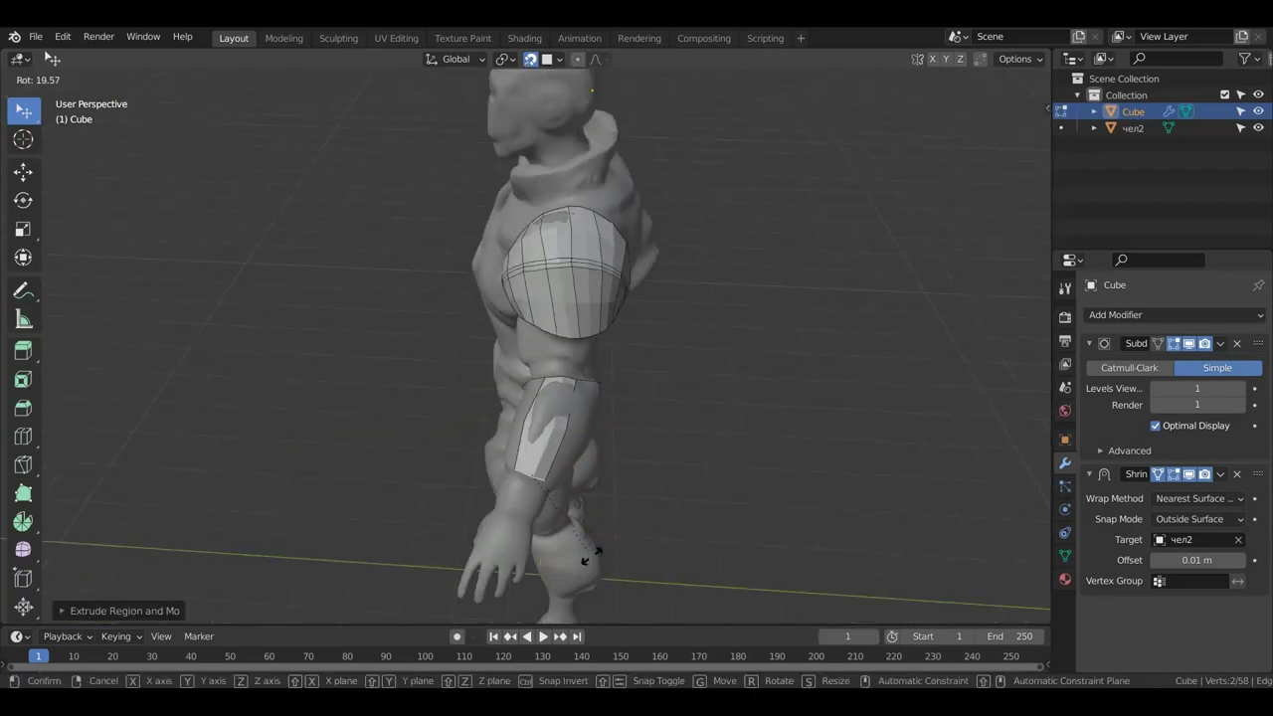
scroll(384, 389, up, 5)
mouse_move(384, 388)
middle_down()
mouse_move(333, 496)
mouse_move(432, 312)
mouse_move(432, 529)
mouse_move(745, 250)
mouse_move(889, 387)
mouse_move(759, 329)
middle_up()
click(333, 496)
Step: Extrude from the armband's open edge and fill the remaining gap with a face
scroll(889, 387, up, 3)
key(e)
click(1008, 114)
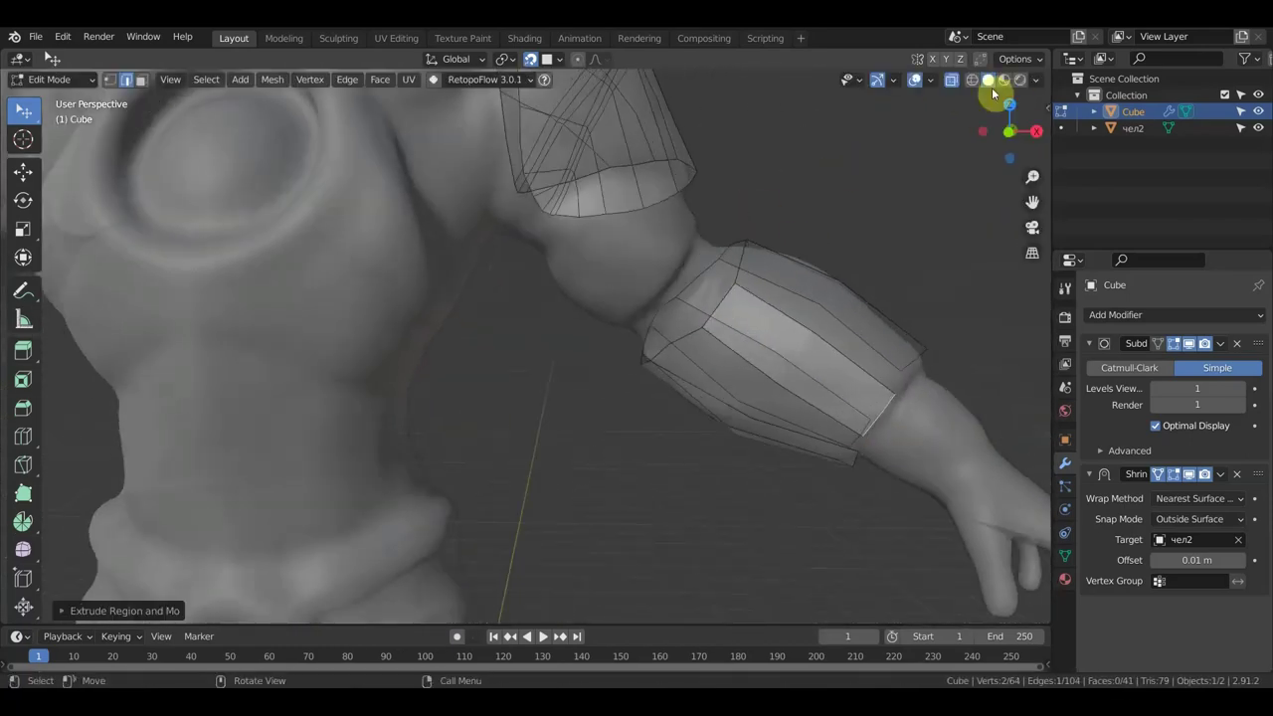
middle_drag(1008, 113, 781, 455)
mouse_move(746, 301)
middle_down()
mouse_move(904, 534)
mouse_move(687, 355)
mouse_move(794, 173)
middle_up()
click(687, 355)
key(f)
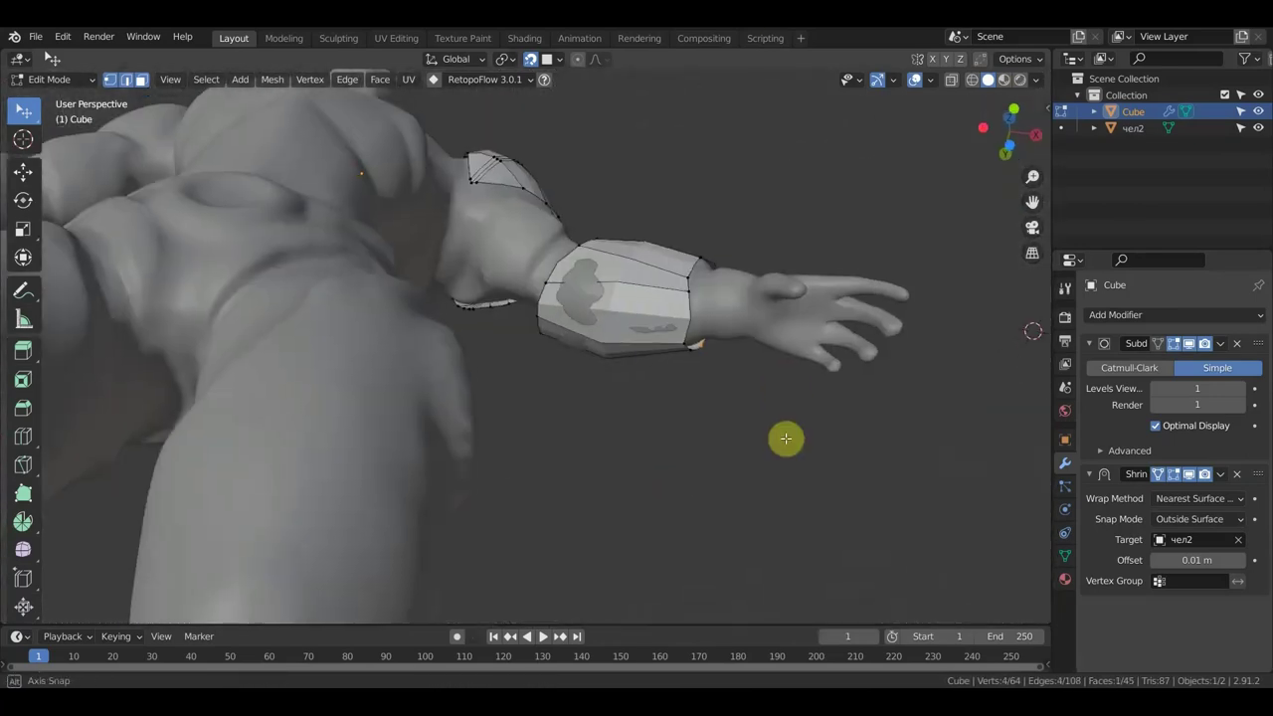
Step: Select the whole armband and add a loop cut around it
mouse_move(948, 376)
middle_down()
mouse_move(725, 447)
mouse_move(889, 454)
mouse_move(890, 510)
middle_up()
key(alt+a)
click(972, 79)
key(l)
mouse_move(745, 440)
middle_down()
mouse_move(975, 85)
mouse_move(736, 257)
mouse_move(448, 285)
middle_up()
click(988, 79)
click(471, 196)
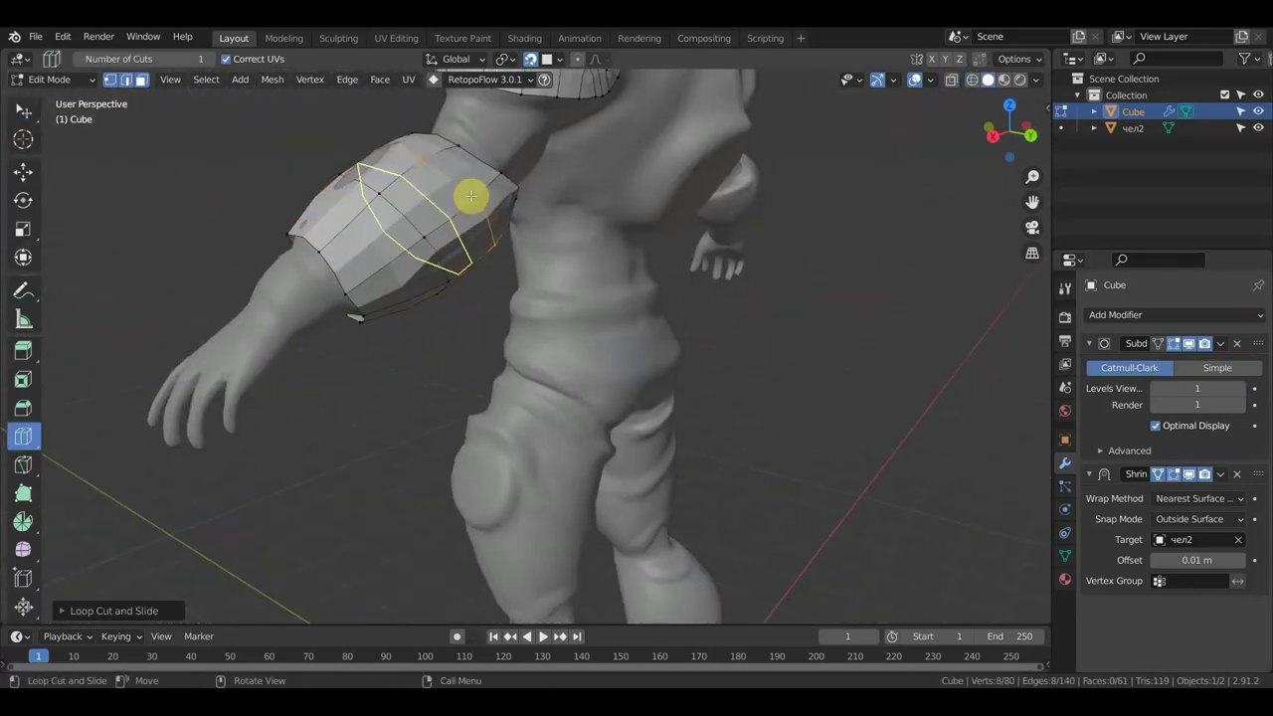
middle_drag(503, 204, 762, 228)
click(713, 241)
Step: Extrude the wrist loop down the arm toward the hand to form the cuff
key(w)
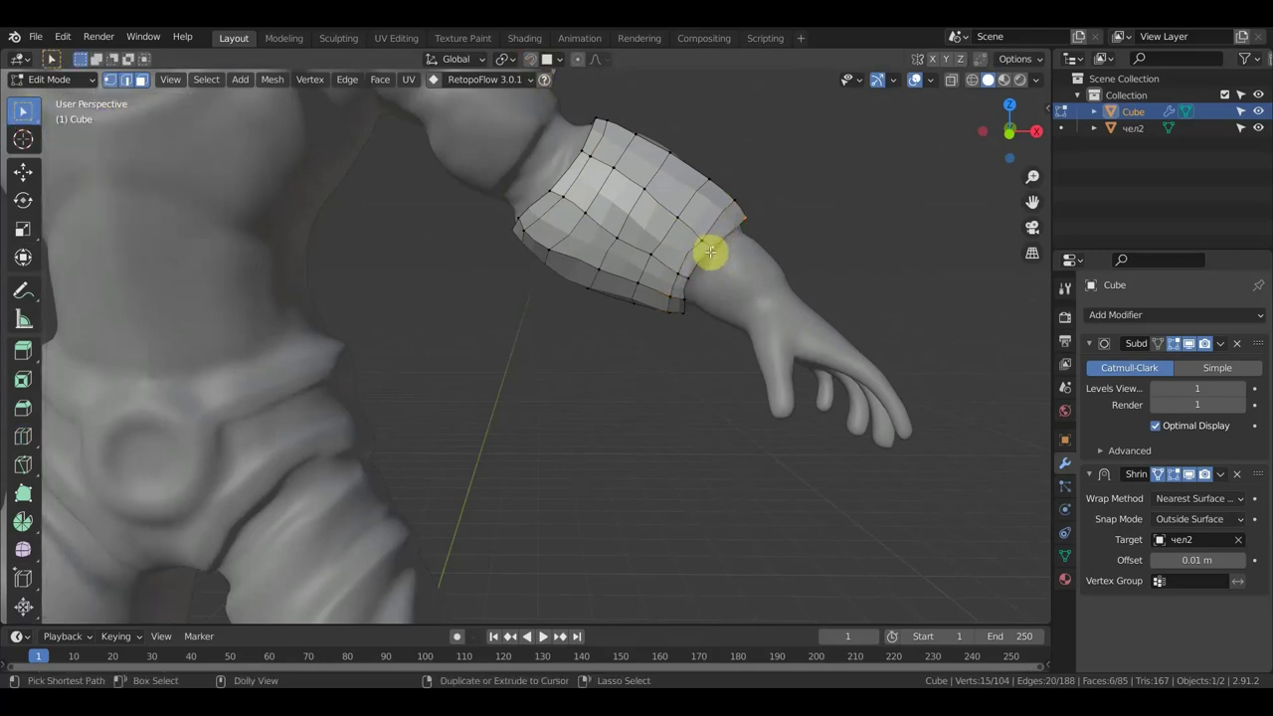
middle_drag(701, 259, 796, 196)
key(Escape)
mouse_move(765, 242)
middle_down()
mouse_move(560, 213)
mouse_move(347, 244)
mouse_move(394, 128)
mouse_move(583, 204)
mouse_move(631, 205)
mouse_move(727, 299)
mouse_move(542, 261)
middle_up()
mouse_move(543, 262)
middle_down()
mouse_move(468, 255)
mouse_move(568, 327)
mouse_move(733, 378)
middle_up()
key(e)
key(g)
click(885, 453)
mouse_move(885, 452)
middle_down()
mouse_move(440, 441)
mouse_move(474, 361)
mouse_move(547, 363)
mouse_move(629, 336)
middle_up()
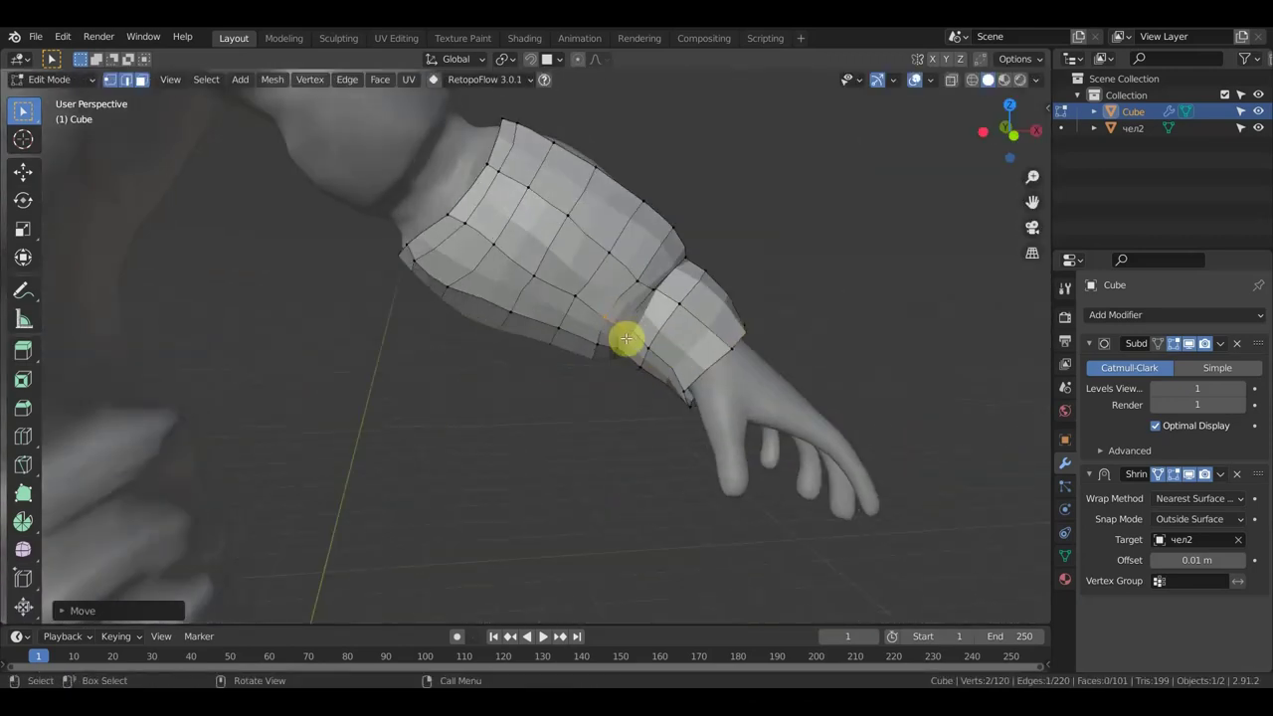
Step: Reposition a cuff vertex and slide a new edge loop into the cuff
scroll(659, 327, up, 2)
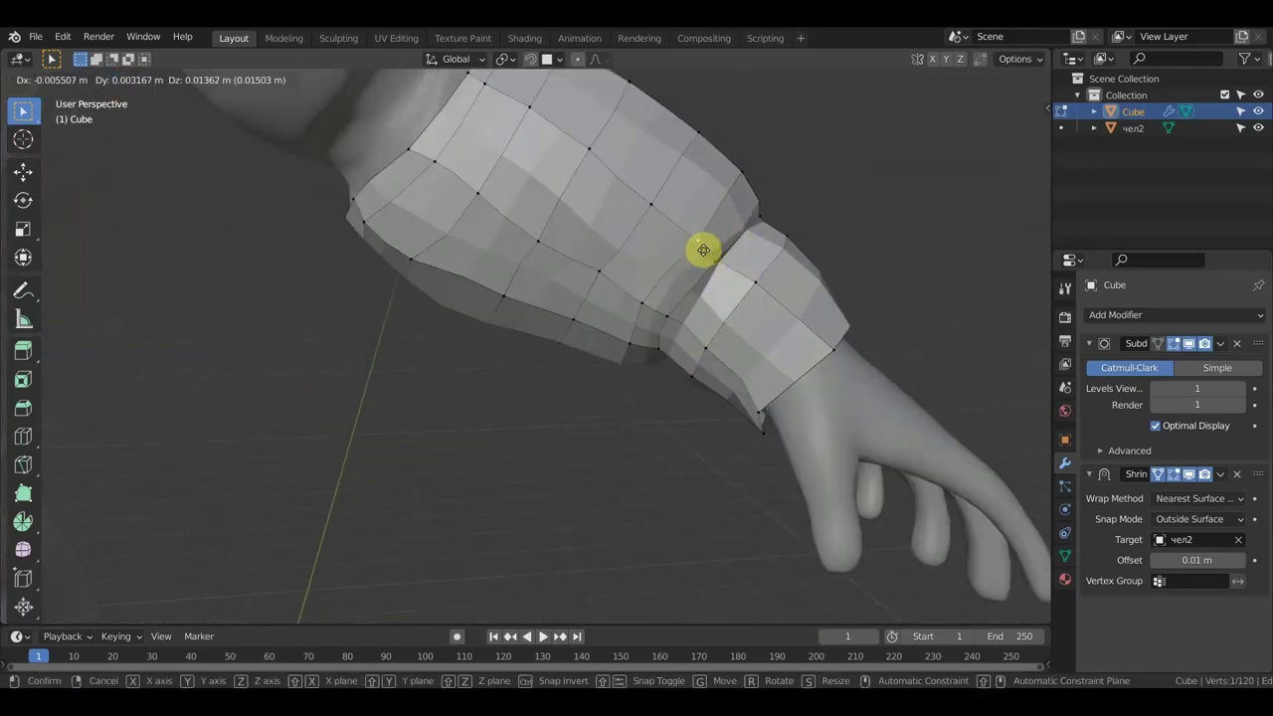
middle_drag(705, 250, 736, 229)
click(749, 222)
key(g)
click(656, 251)
key(ctrl+r)
drag(662, 259, 677, 272)
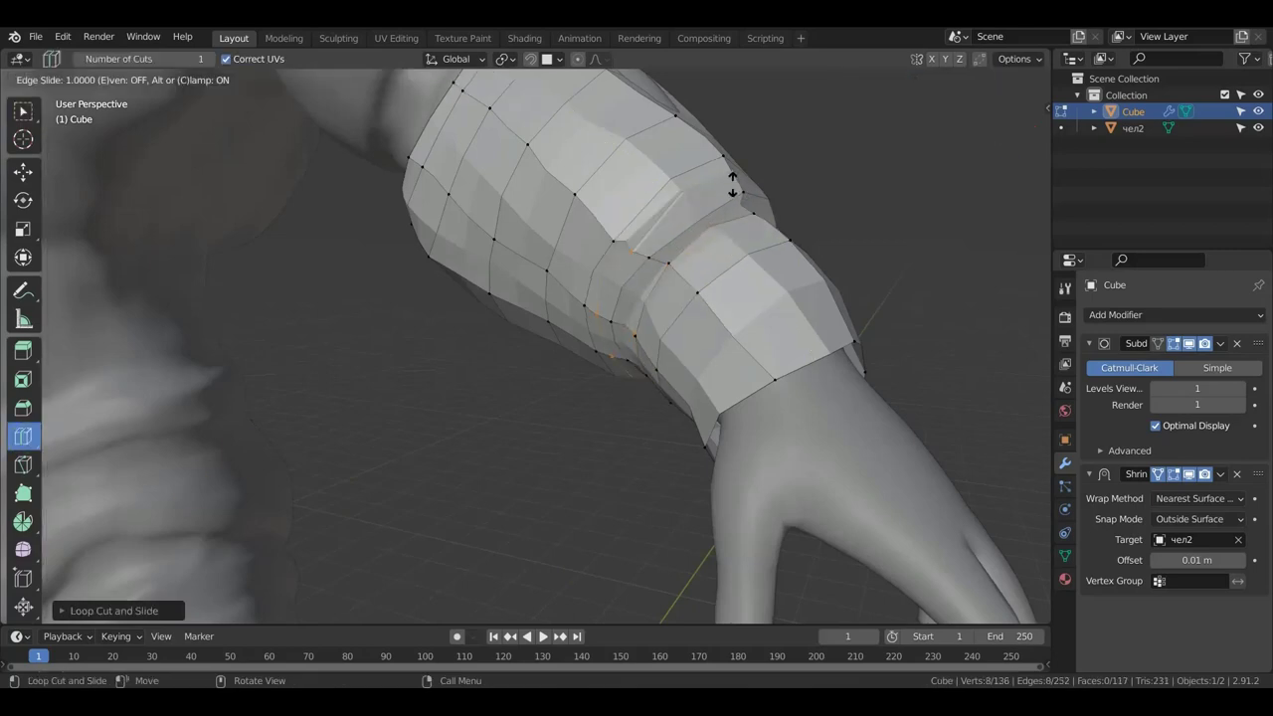
click(729, 180)
Step: Enable surface snapping, undo an extra wrist extrusion, and hide the body sculpt in front view
scroll(727, 262, down, 5)
middle_drag(727, 261, 438, 391)
click(26, 120)
key(shift+Tab)
scroll(525, 242, up, 3)
scroll(696, 384, up, 2)
mouse_move(697, 384)
middle_down()
mouse_move(673, 448)
mouse_move(720, 375)
mouse_move(372, 389)
mouse_move(452, 378)
mouse_move(368, 335)
mouse_move(540, 440)
mouse_move(489, 440)
middle_up()
alt+click(372, 388)
key(e)
click(407, 384)
key(ctrl+z)
click(1259, 129)
key(KP_1)
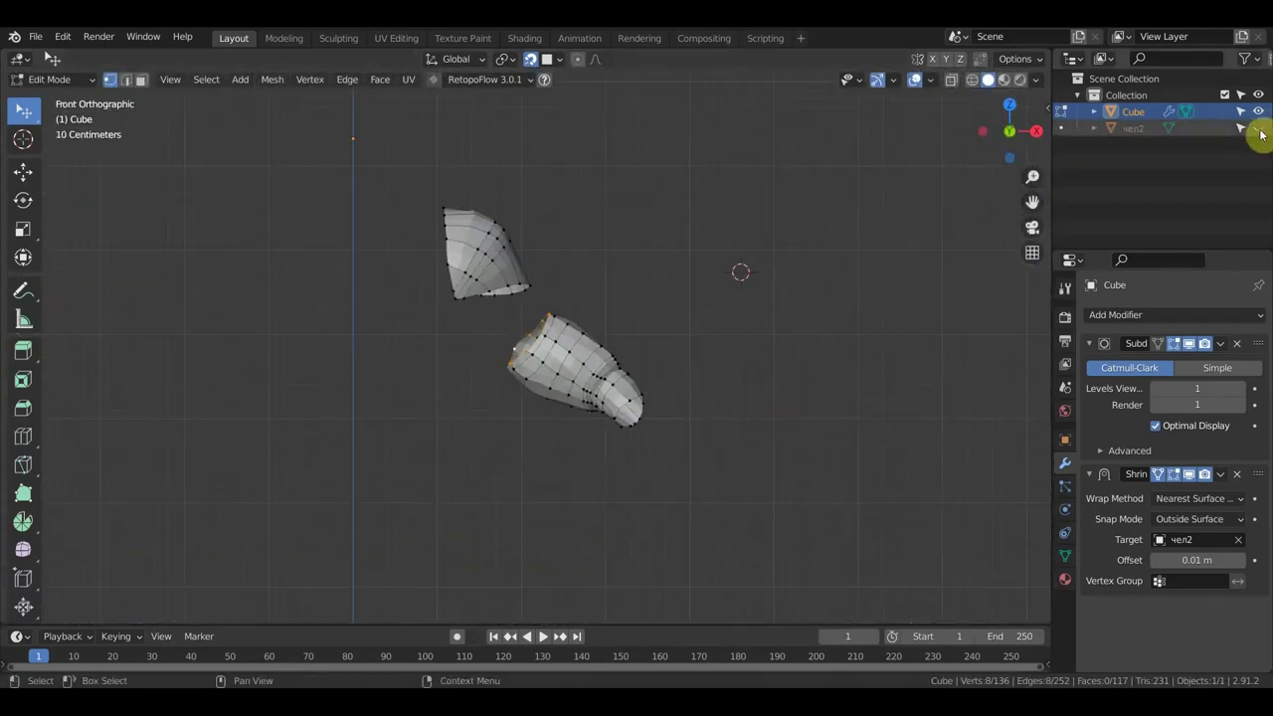
Step: Show the body sculpt again and drop a new starting vertex onto the chest
scroll(625, 229, up, 4)
click(626, 228)
scroll(578, 301, up, 2)
shift+middle_drag(578, 300, 640, 470)
key(g)
click(488, 554)
click(423, 455)
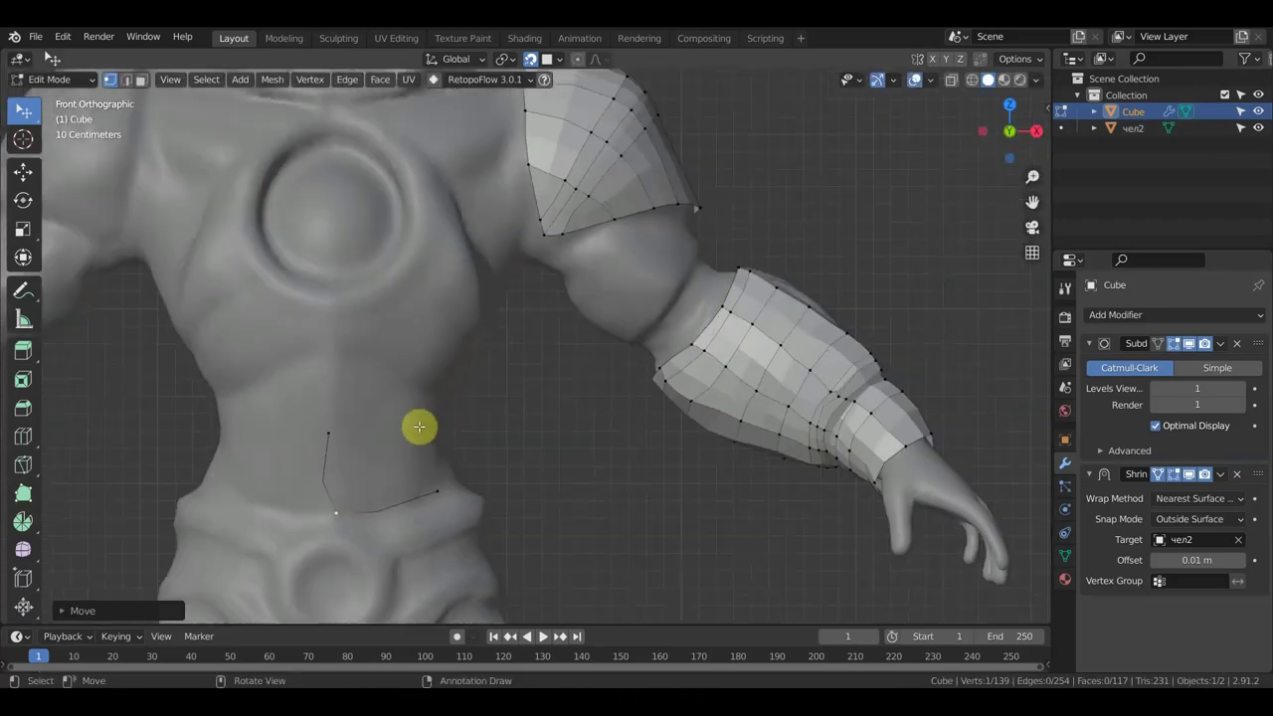
scroll(421, 426, up, 2)
shift+middle_drag(364, 447, 439, 384)
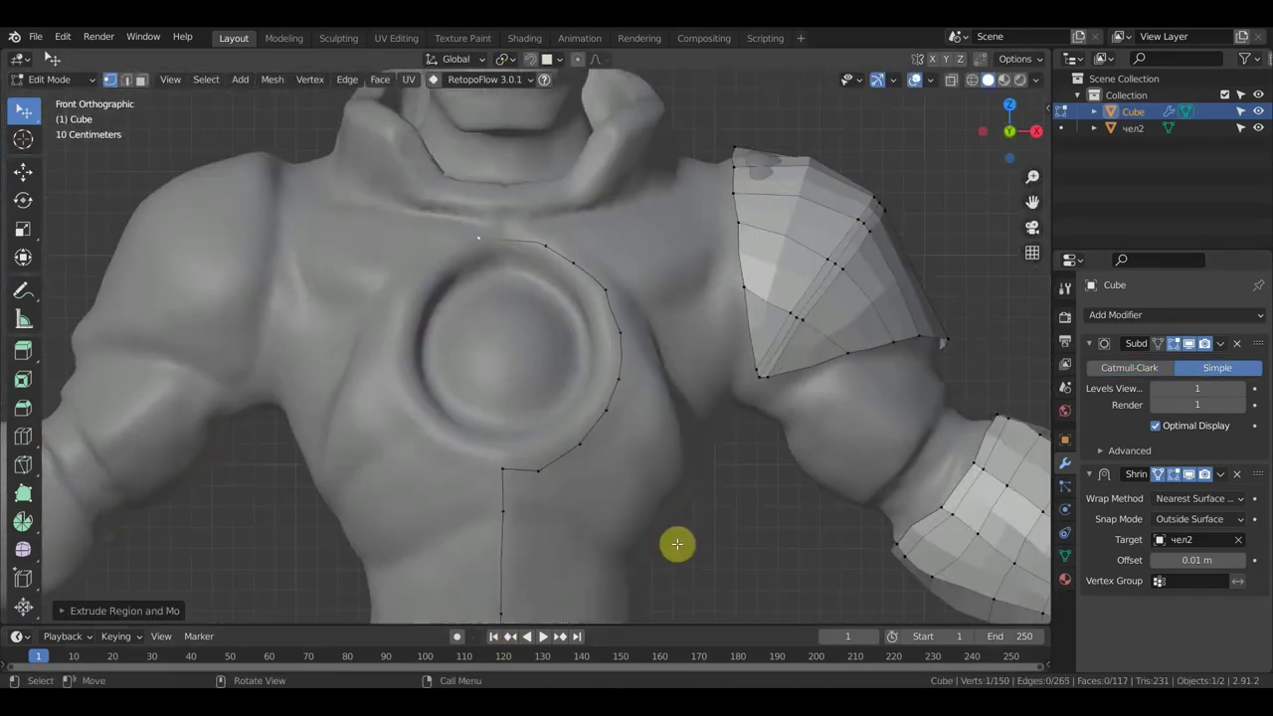
Step: Draw the chest outline with Ctrl+right-click vertices and fill the lower and upper quads
scroll(502, 386, up, 1)
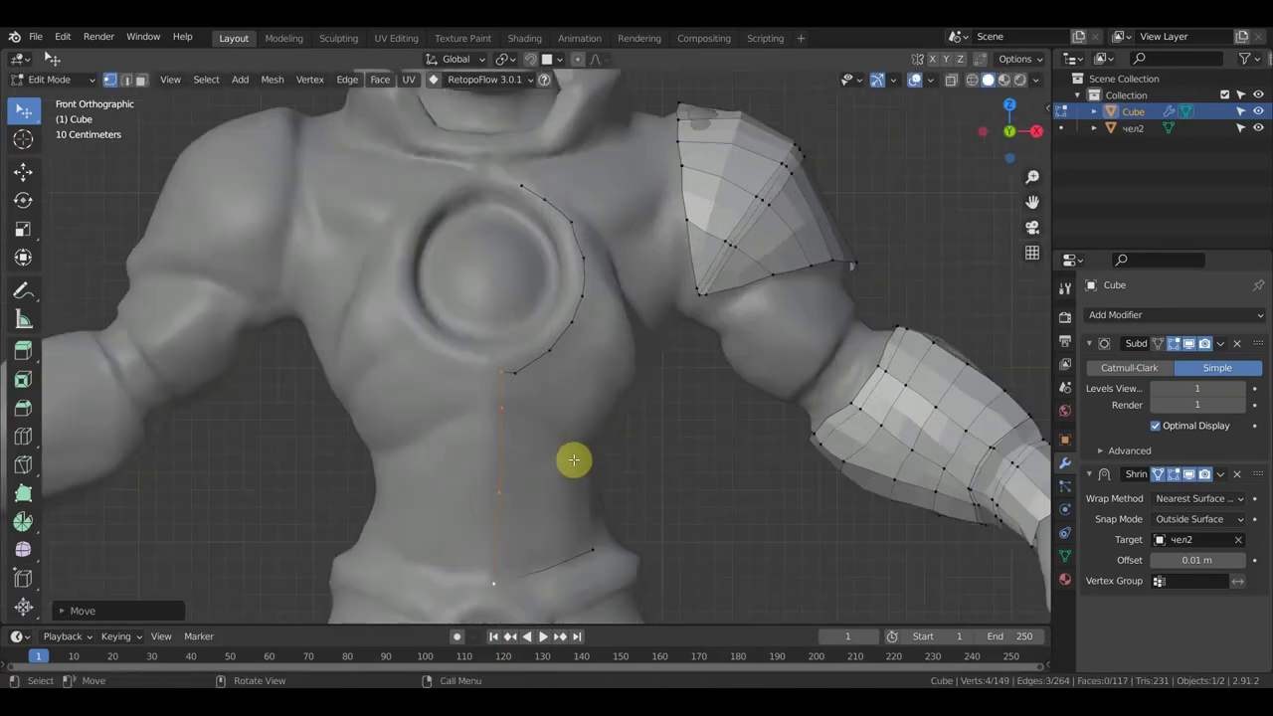
middle_drag(570, 457, 555, 518)
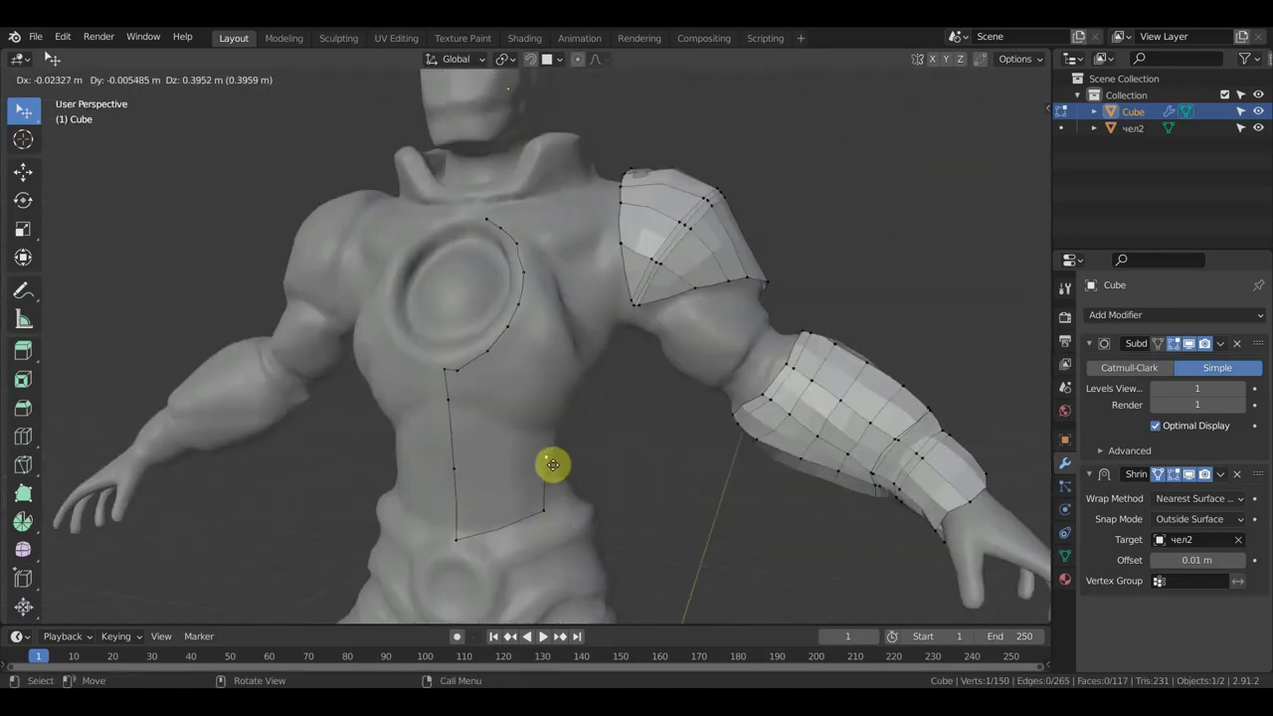
ctrl+right_click(555, 430)
middle_drag(555, 430, 544, 417)
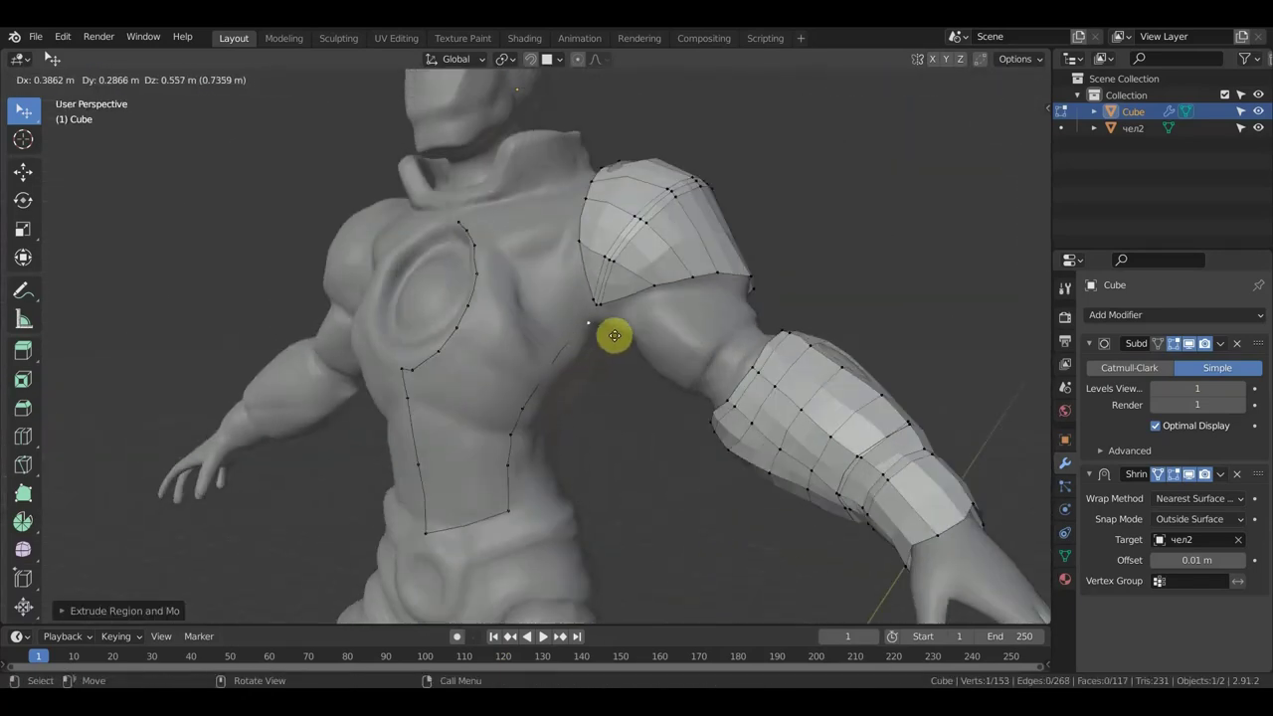
middle_drag(615, 335, 696, 293)
ctrl+right_click(547, 408)
key(f)
mouse_move(522, 500)
middle_down()
mouse_move(519, 448)
mouse_move(620, 385)
middle_up()
key(f)
Step: Extrude and position new vertices off the chest edge across the torso
click(638, 321)
middle_drag(452, 388, 650, 478)
key(e)
click(646, 438)
key(e)
click(702, 386)
middle_drag(702, 387, 583, 402)
key(g)
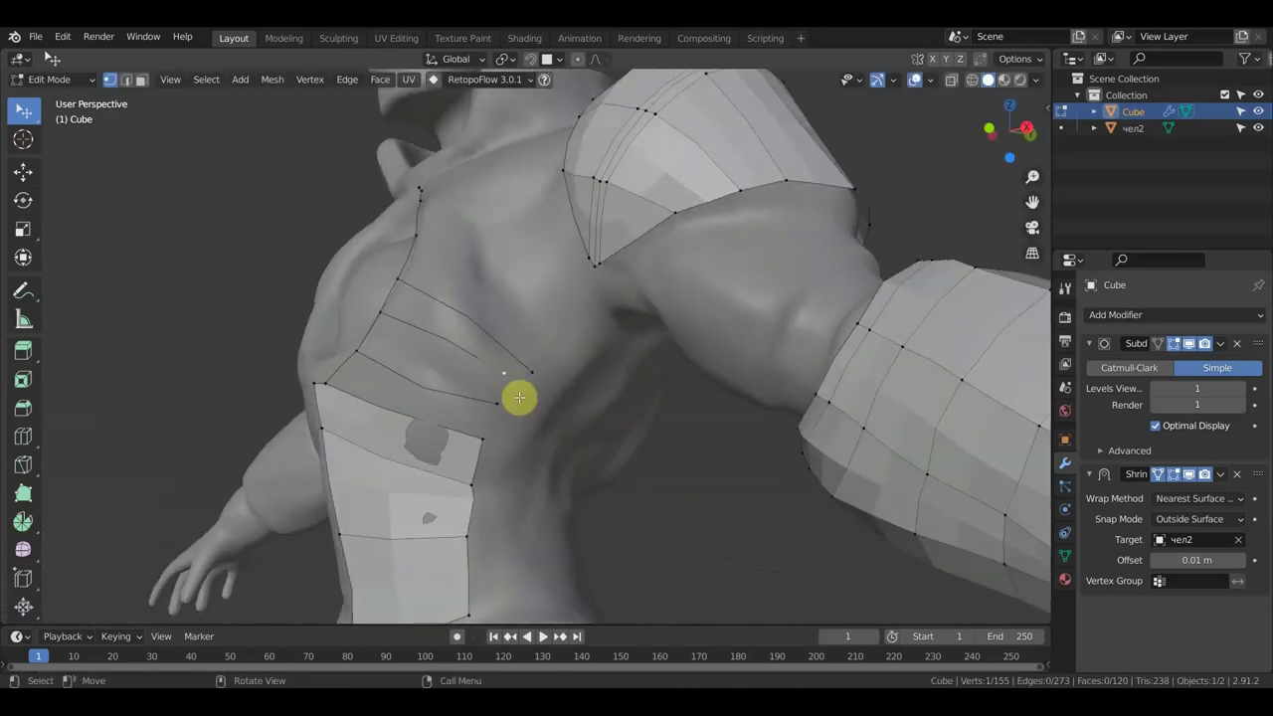
click(500, 418)
middle_drag(500, 417, 457, 292)
key(e)
click(604, 260)
middle_drag(604, 261, 631, 279)
Step: Enable surface snapping with Shrinkwrap snap mode Above Surface and fill a chest face
click(530, 59)
click(1198, 518)
click(1199, 538)
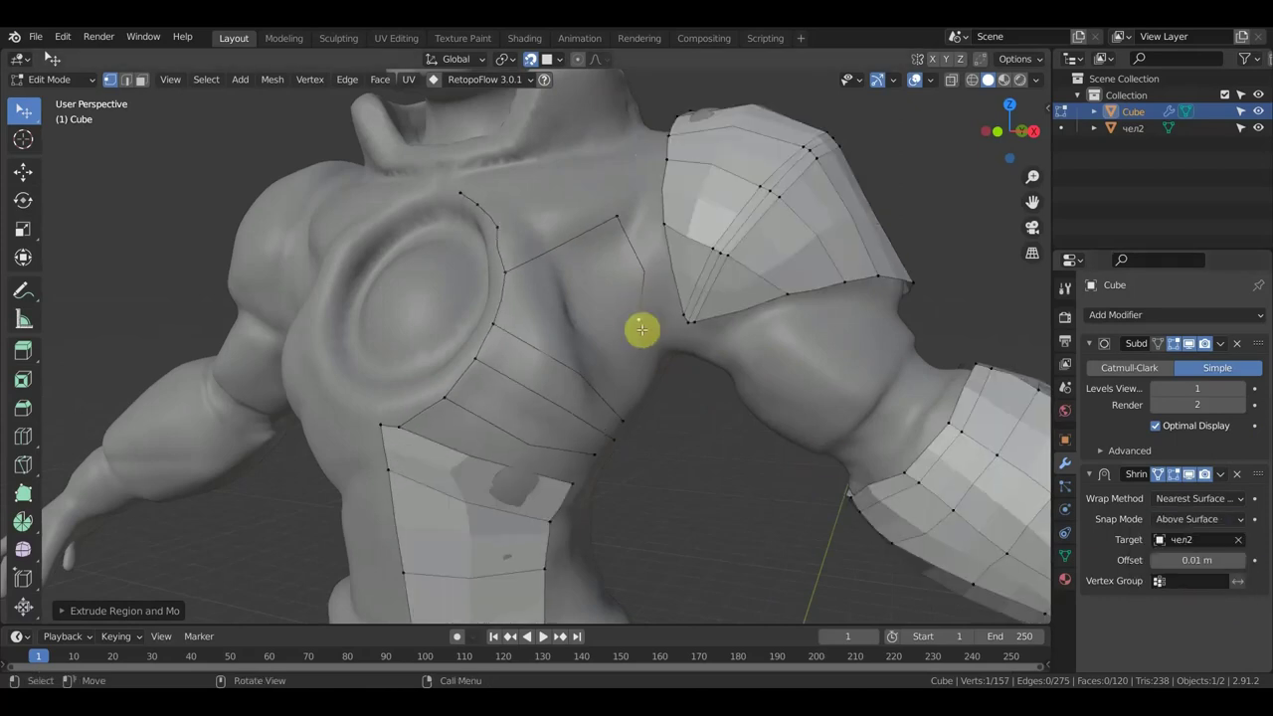
key(f)
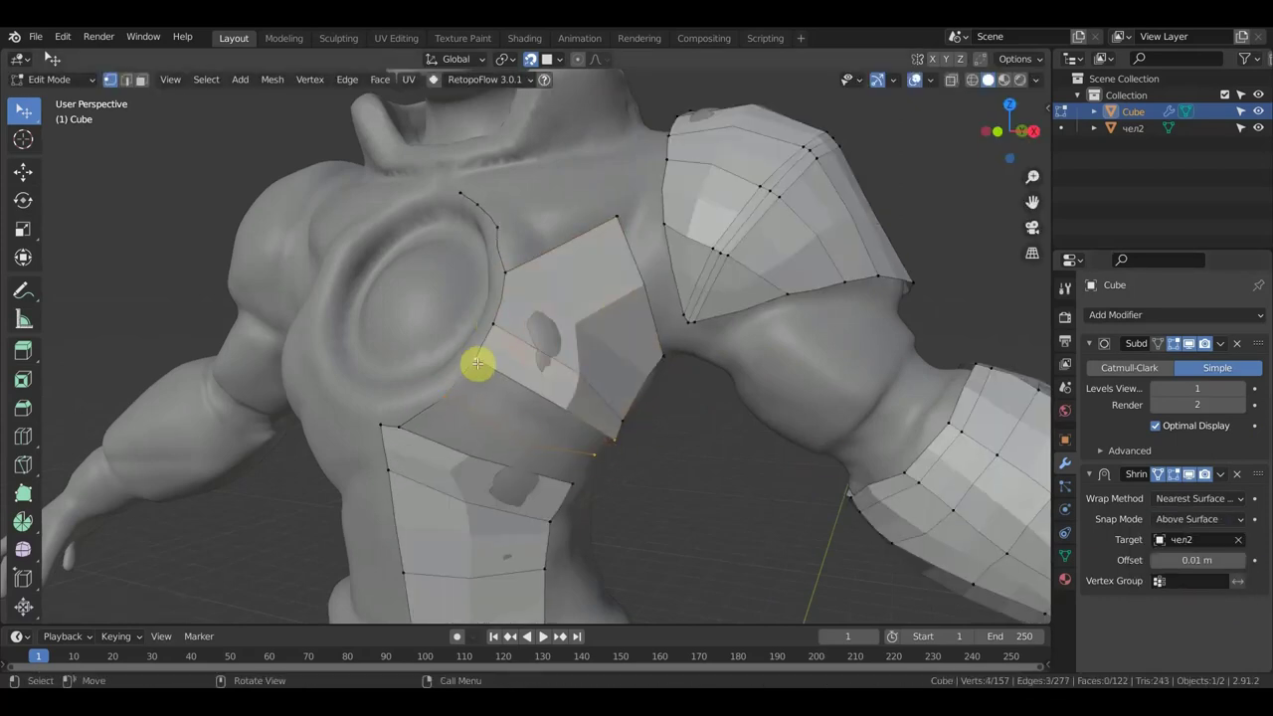
mouse_move(467, 478)
middle_down()
mouse_move(553, 446)
mouse_move(548, 488)
mouse_move(34, 491)
middle_up()
Step: Loop cut across the chest panel, adjust a vertex, and extrude vertices near the shoulder
click(23, 436)
click(582, 339)
click(610, 304)
key(Return)
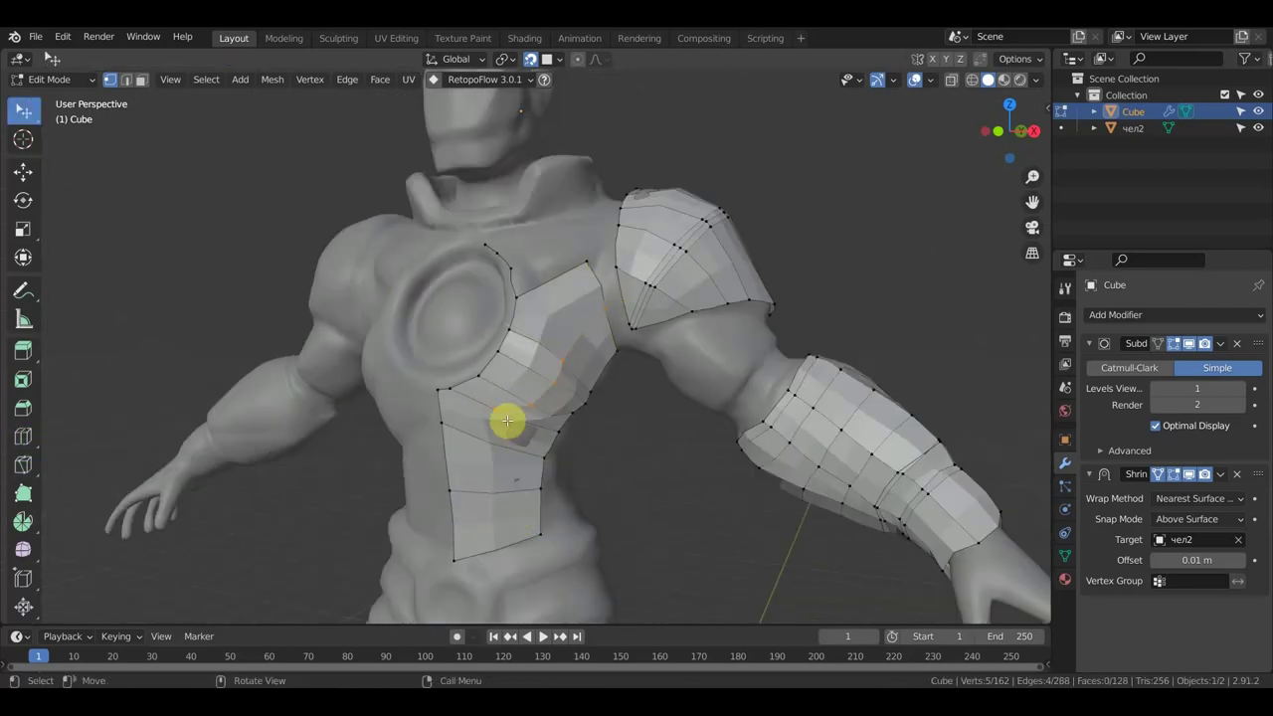
key(g)
click(500, 447)
middle_drag(500, 447, 543, 265)
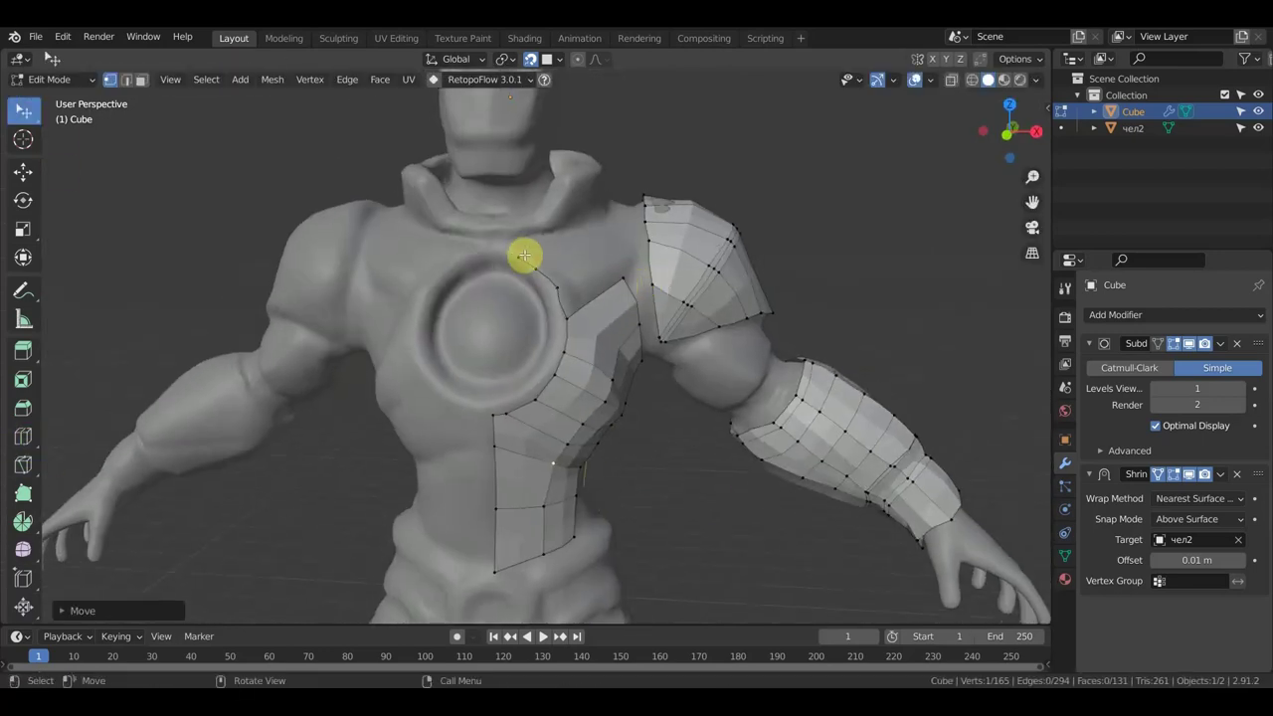
mouse_move(575, 379)
middle_down()
mouse_move(489, 372)
mouse_move(455, 330)
middle_up()
key(e)
click(442, 336)
Step: Extrude new vertices toward the neck and shoulder, undoing one stray extrusion
key(e)
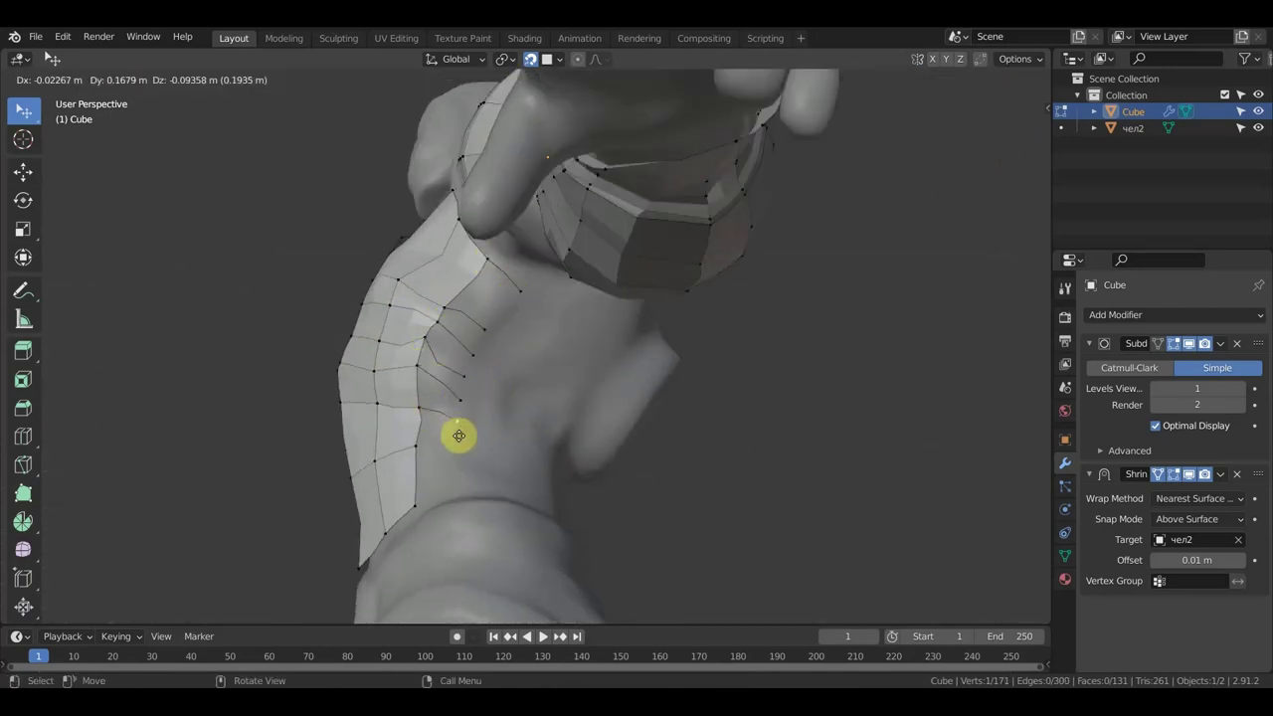
click(449, 488)
middle_drag(448, 488, 464, 484)
key(e)
click(554, 520)
middle_drag(554, 520, 417, 468)
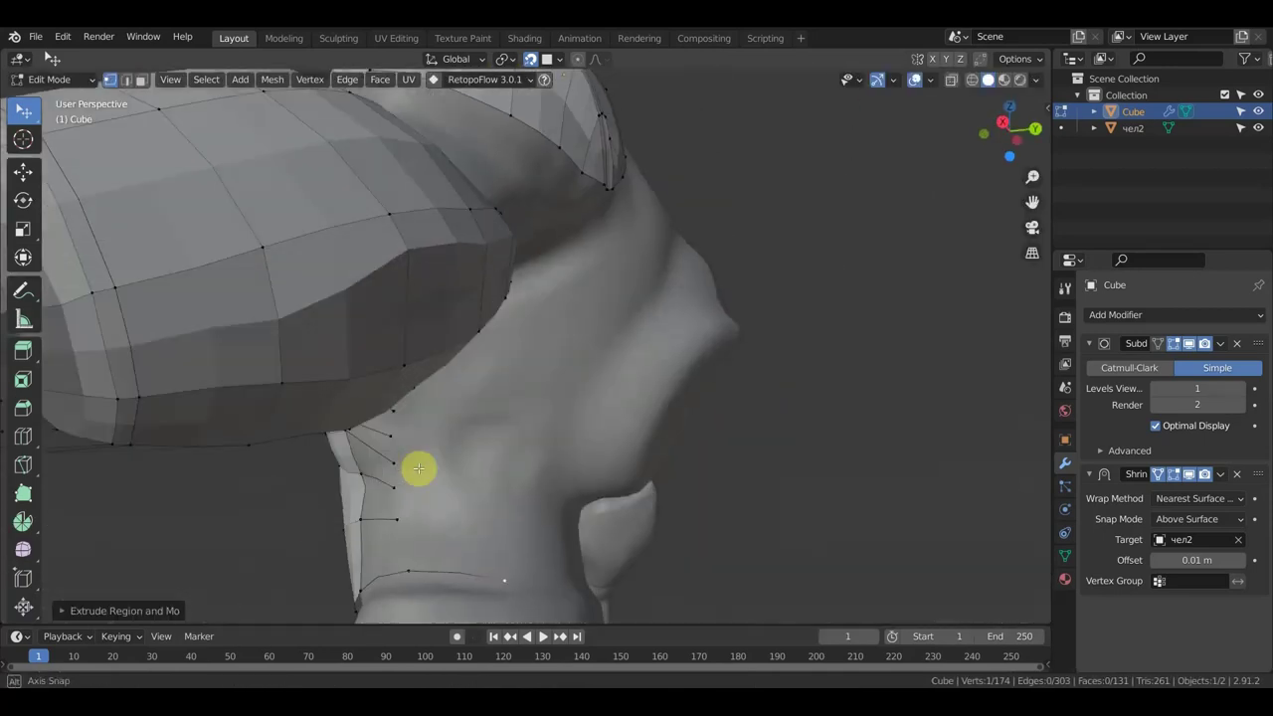
key(e)
click(407, 393)
mouse_move(408, 393)
middle_down()
mouse_move(460, 343)
mouse_move(549, 399)
middle_up()
key(ctrl+z)
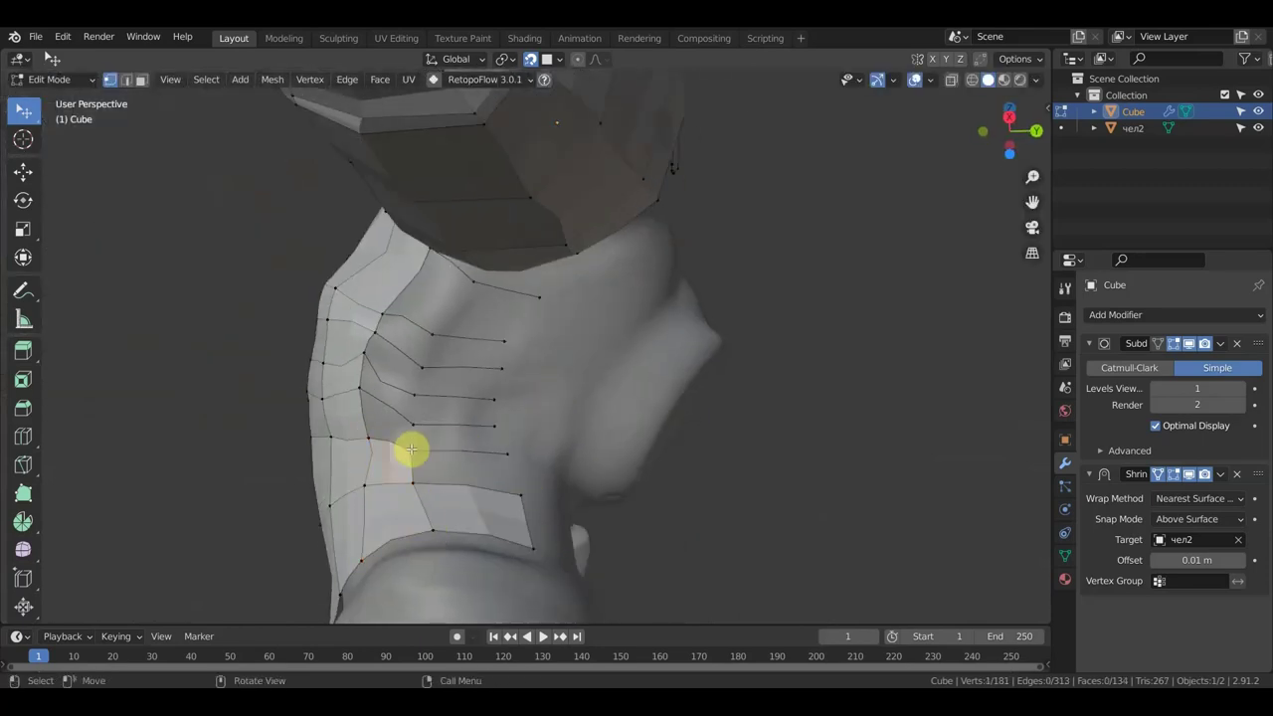
Step: Fill several quad faces around the chest vertex toward the back
key(f)
middle_drag(411, 429, 374, 438)
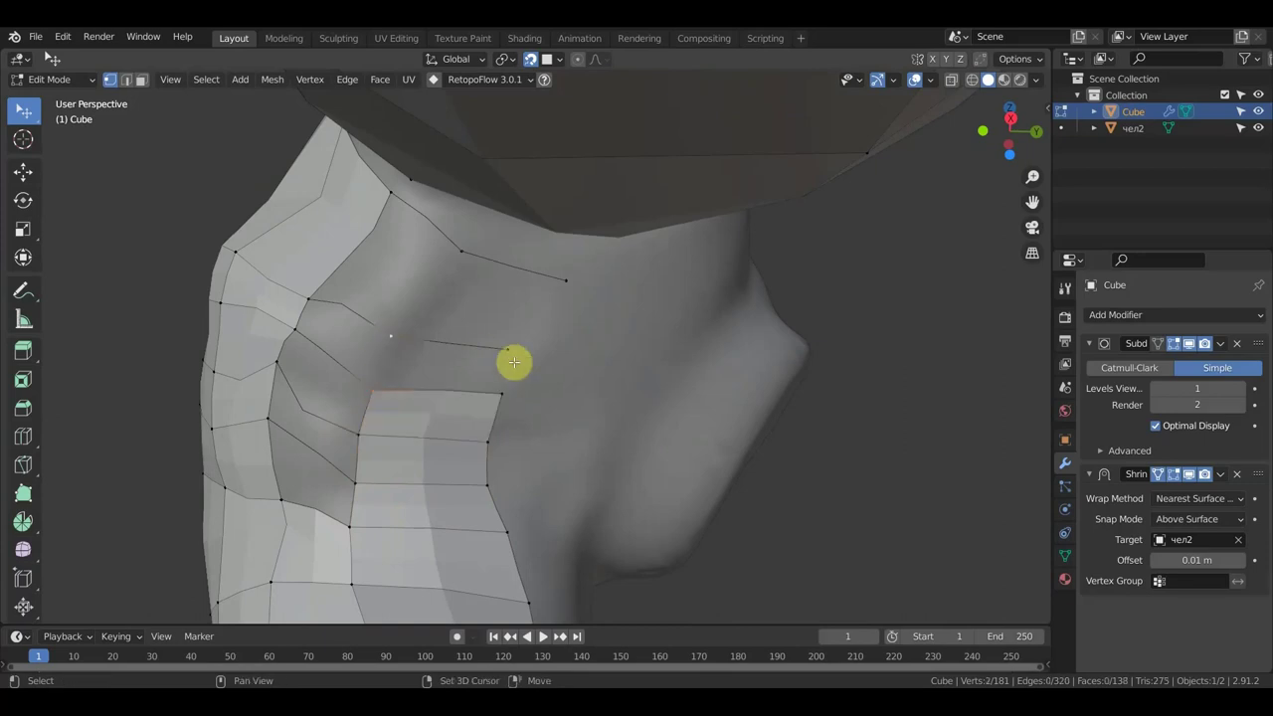
key(f)
key(f)
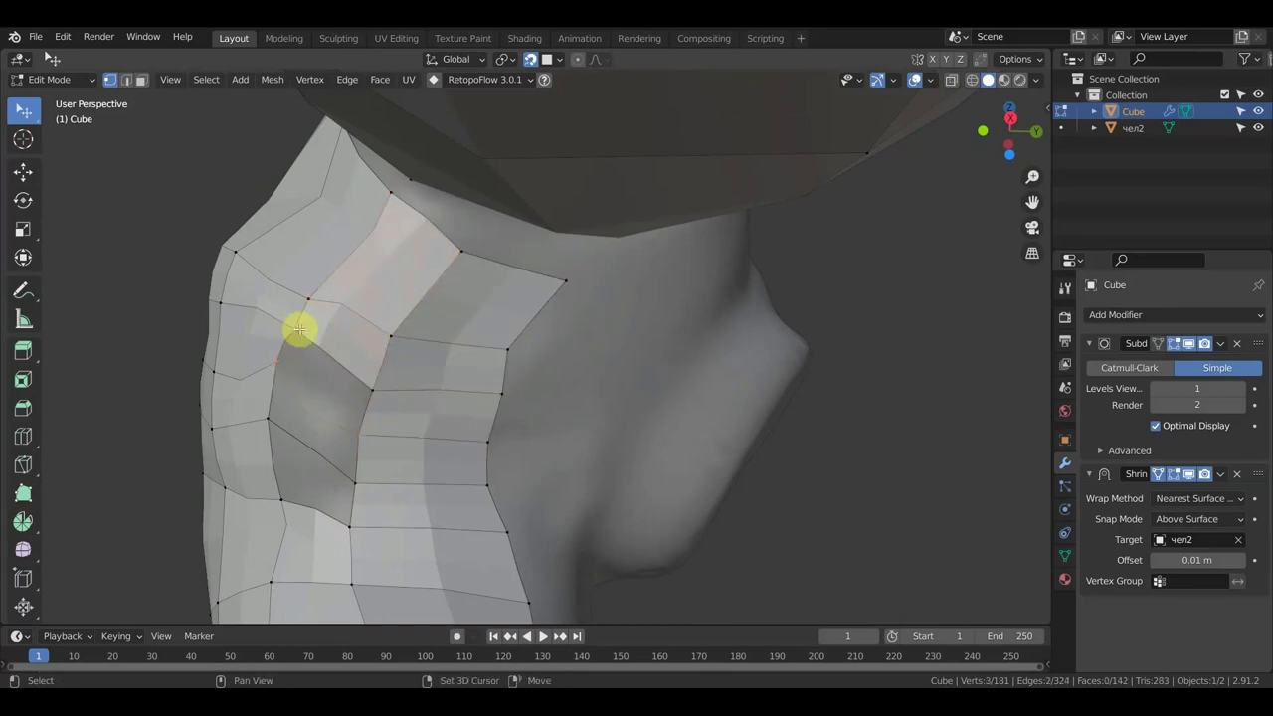
key(f)
Step: Save the scene as a new .blend file named 'жчеловек'
key(ctrl+shift+s)
click(568, 581)
text(жчеловек.blend)
key(Return)
Step: Delete the stray vertex and return to a straight front view
middle_drag(454, 610, 659, 318)
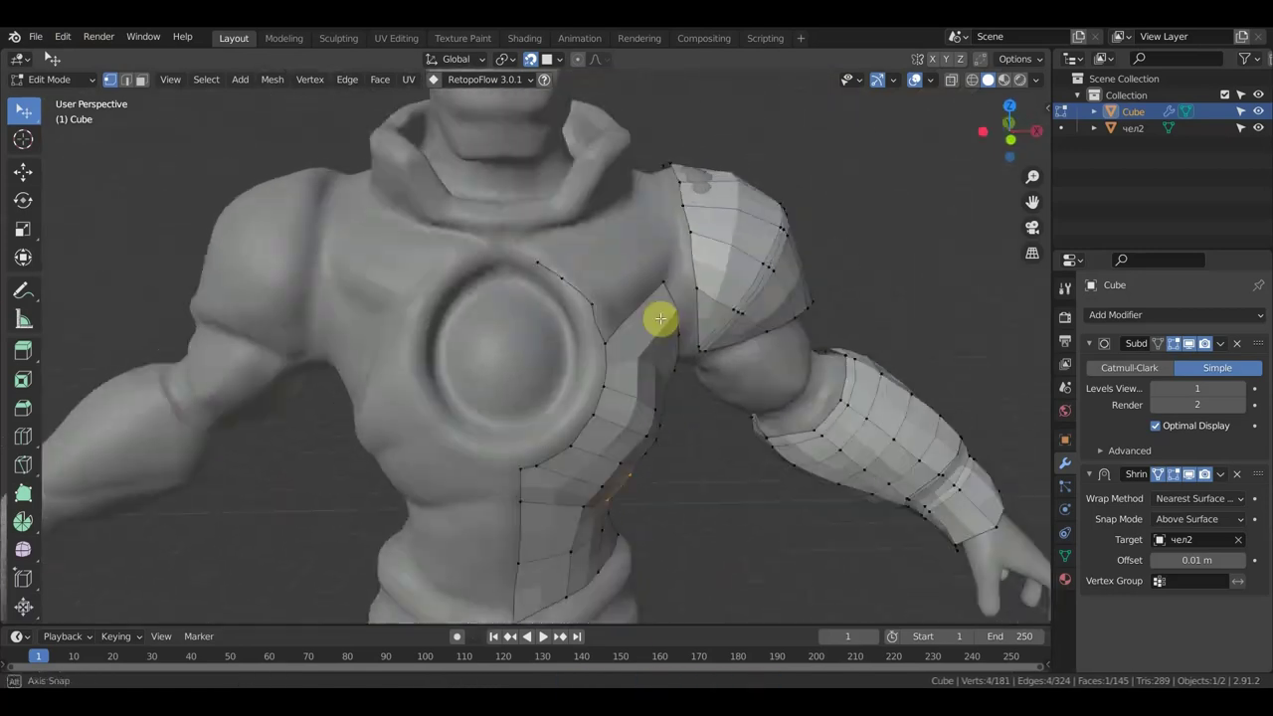
key(x)
click(563, 280)
scroll(611, 332, down, 2)
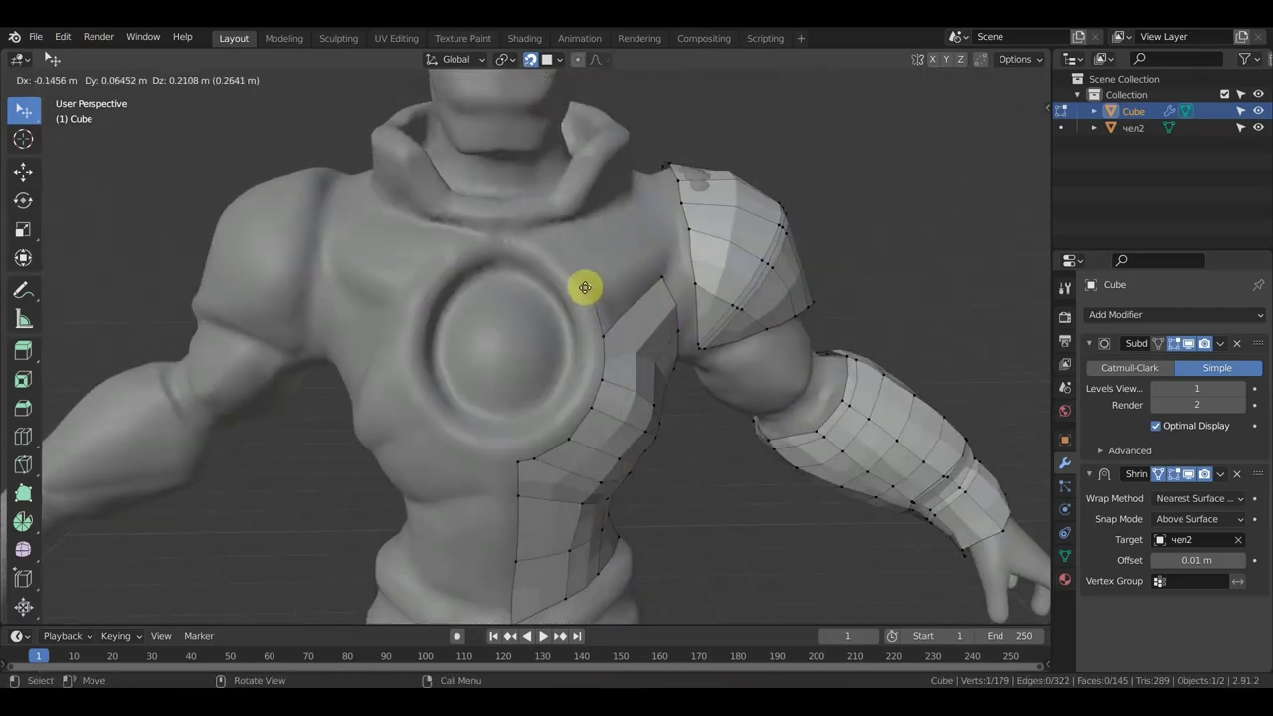
mouse_move(648, 301)
middle_down()
mouse_move(679, 375)
mouse_move(583, 378)
middle_up()
key(KP_1)
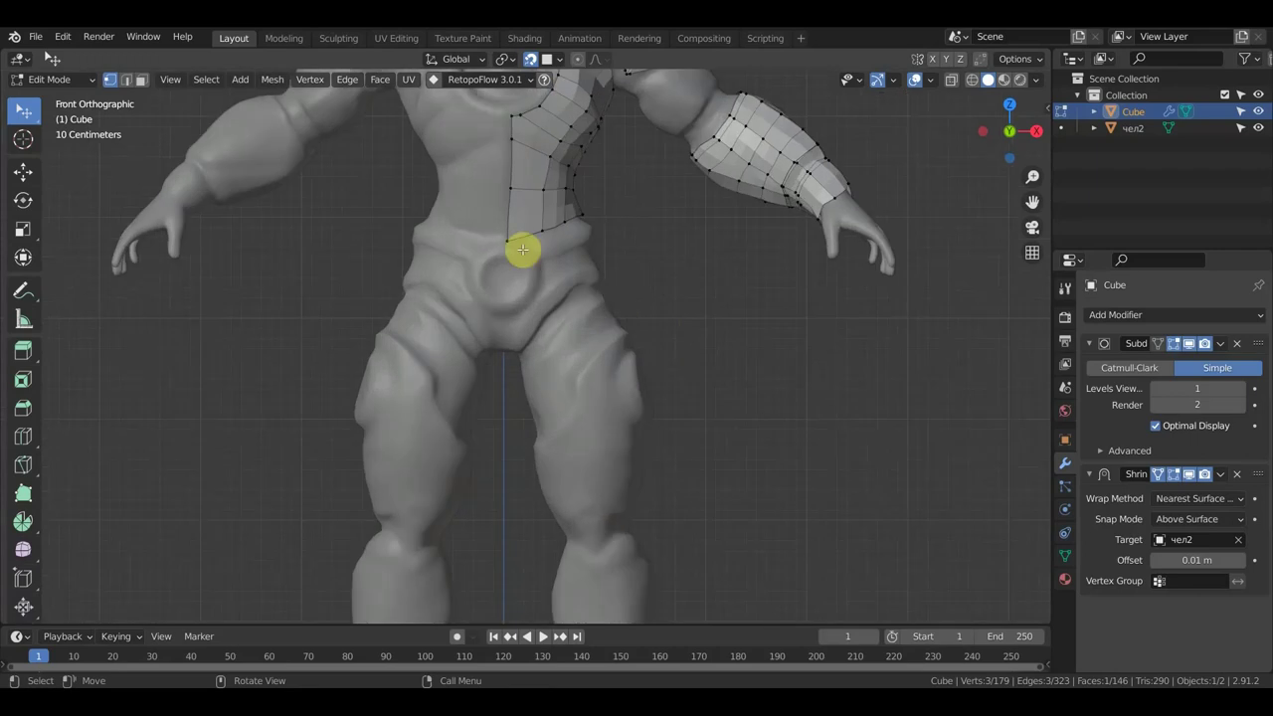
Step: Duplicate a vertex on the leg and extrude the first edge chain along the thigh
key(shift+d)
scroll(557, 448, up, 2)
click(597, 544)
key(e)
click(627, 527)
key(e)
click(653, 512)
mouse_move(664, 427)
middle_down()
mouse_move(702, 404)
mouse_move(554, 398)
middle_up()
mouse_move(600, 472)
middle_down()
mouse_move(577, 560)
mouse_move(583, 517)
middle_up()
click(540, 497)
key(KP_1)
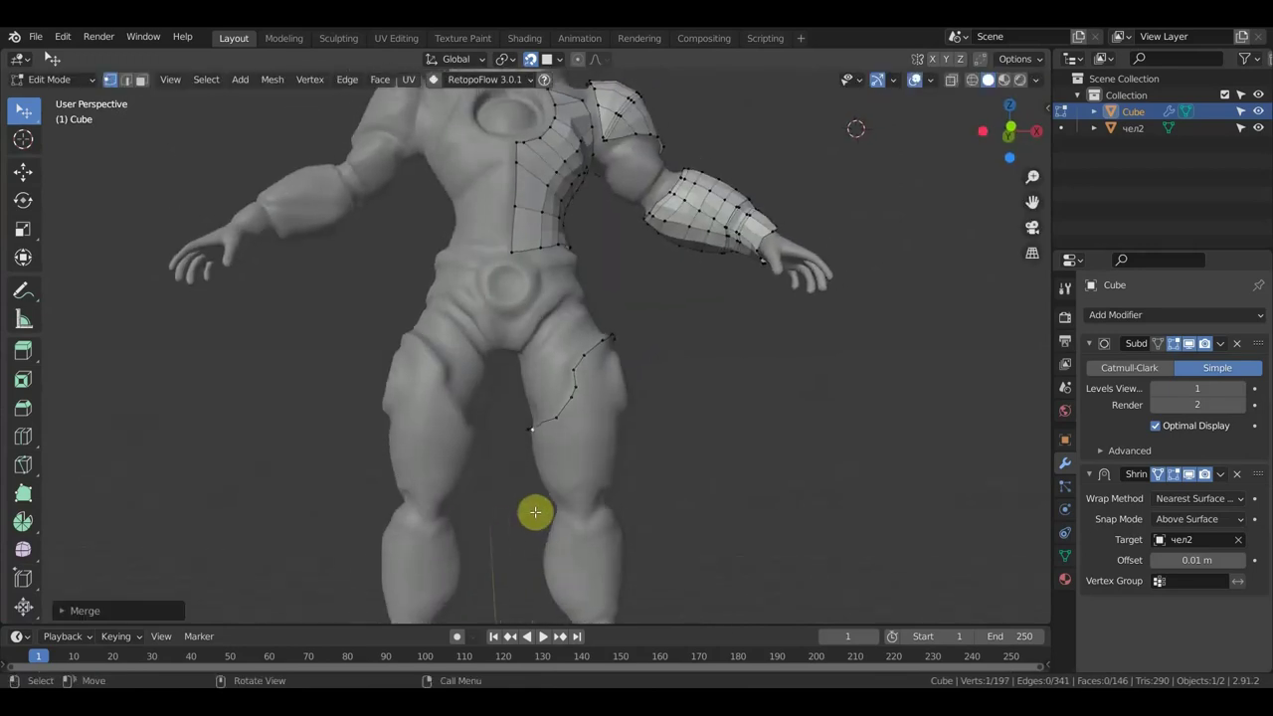
scroll(611, 447, down, 2)
Step: Reposition the chain vertices and extrude more vertices down the thigh loop
key(g)
click(625, 515)
scroll(596, 427, up, 3)
mouse_move(597, 426)
middle_down()
mouse_move(583, 454)
mouse_move(447, 427)
middle_up()
key(e)
click(523, 420)
key(e)
key(KP_1)
scroll(502, 321, up, 2)
key(e)
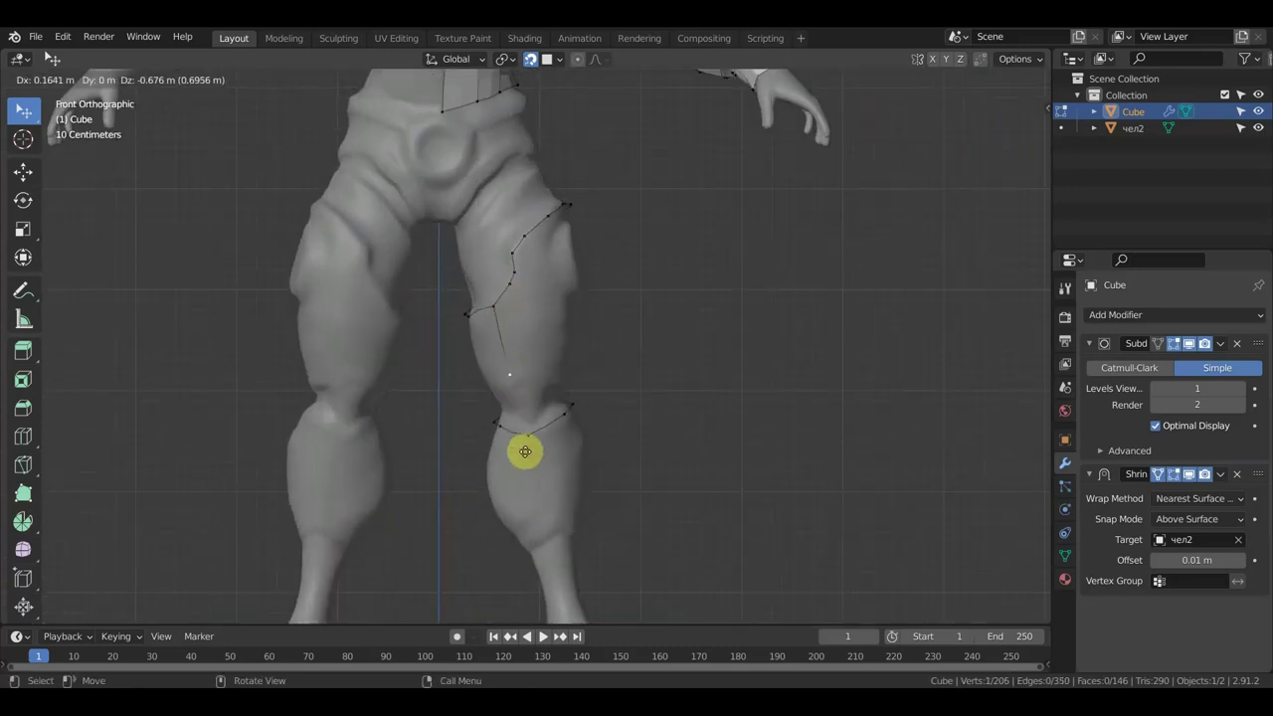
click(531, 411)
mouse_move(531, 411)
middle_down()
mouse_move(548, 415)
mouse_move(496, 292)
middle_up()
Step: Extend the edge chains further down the leg toward the knee
key(e)
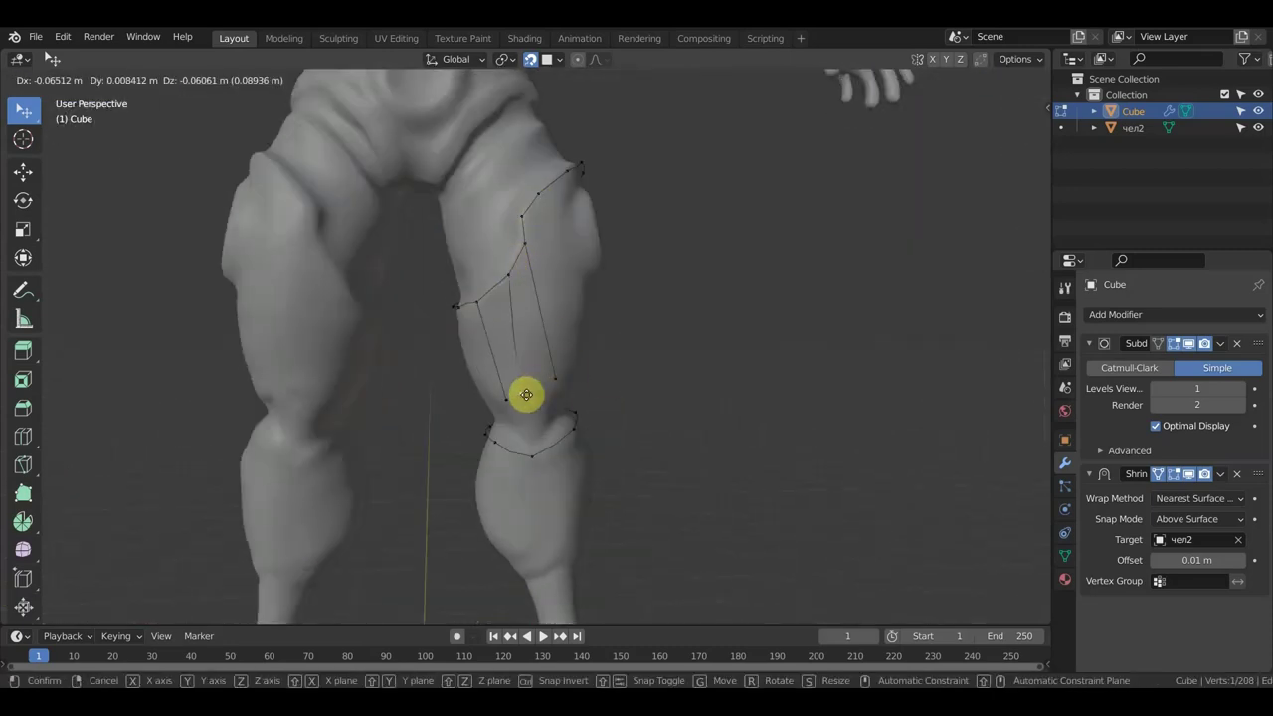
click(531, 387)
middle_drag(531, 387, 506, 170)
mouse_move(509, 215)
middle_down()
mouse_move(540, 397)
mouse_move(460, 361)
mouse_move(554, 329)
mouse_move(545, 440)
middle_up()
key(e)
click(545, 440)
mouse_move(591, 358)
middle_down()
mouse_move(548, 264)
mouse_move(527, 304)
middle_up()
key(e)
click(531, 426)
mouse_move(531, 427)
middle_down()
mouse_move(350, 418)
mouse_move(586, 481)
middle_up()
mouse_move(543, 411)
middle_down()
mouse_move(542, 284)
mouse_move(497, 412)
mouse_move(460, 285)
middle_up()
Step: Fill faces between the new thigh edge chains
key(f)
mouse_move(438, 199)
middle_down()
mouse_move(364, 194)
mouse_move(369, 119)
mouse_move(497, 361)
mouse_move(497, 465)
mouse_move(508, 266)
middle_up()
key(f)
key(f)
key(f)
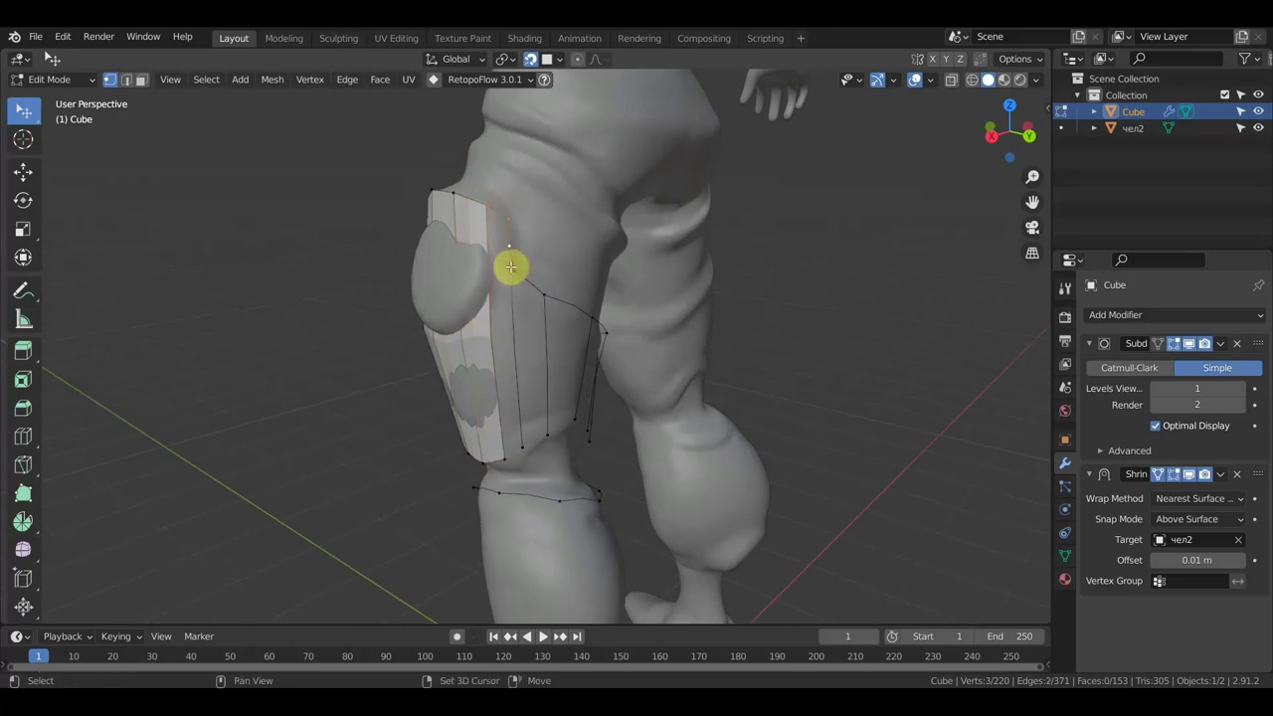
key(f)
key(f)
mouse_move(525, 445)
middle_down()
mouse_move(560, 315)
mouse_move(540, 315)
mouse_move(571, 341)
mouse_move(614, 335)
mouse_move(483, 449)
mouse_move(543, 293)
mouse_move(397, 392)
middle_up()
key(f)
key(f)
key(f)
key(f)
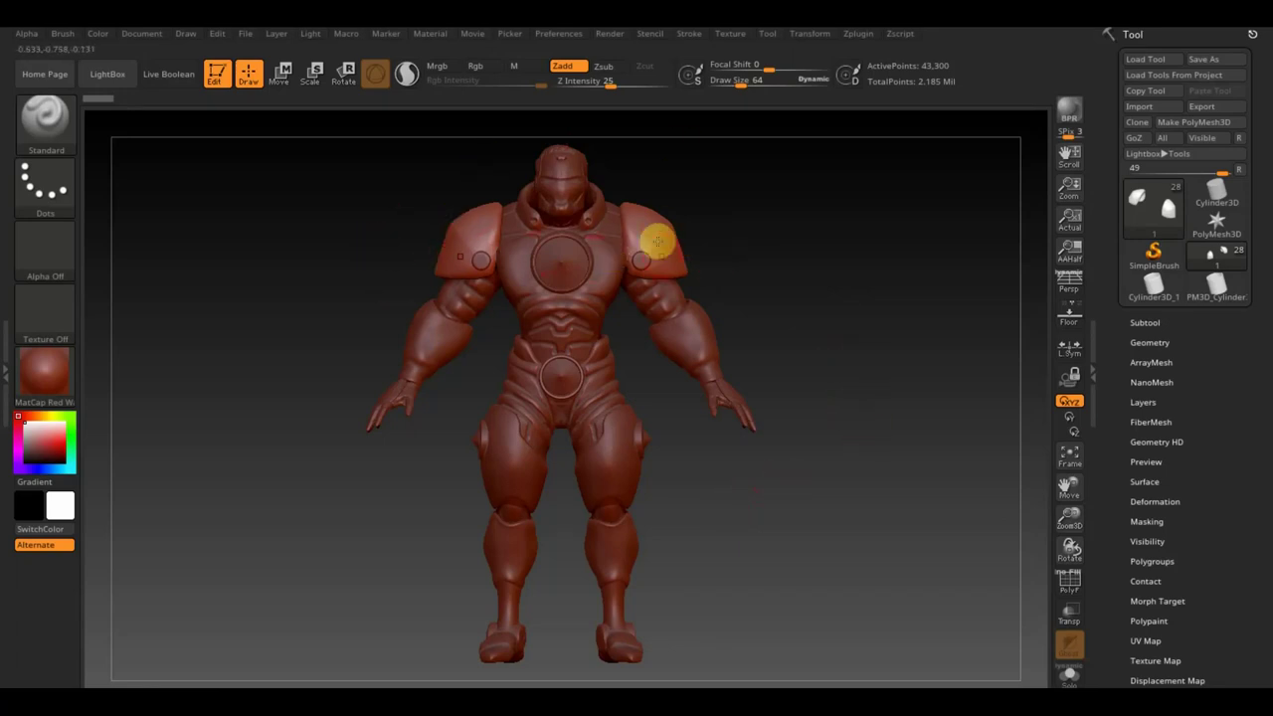
Step: Rotate the red Iron Man sculpt between side and front views to inspect it
drag(765, 253, 682, 276)
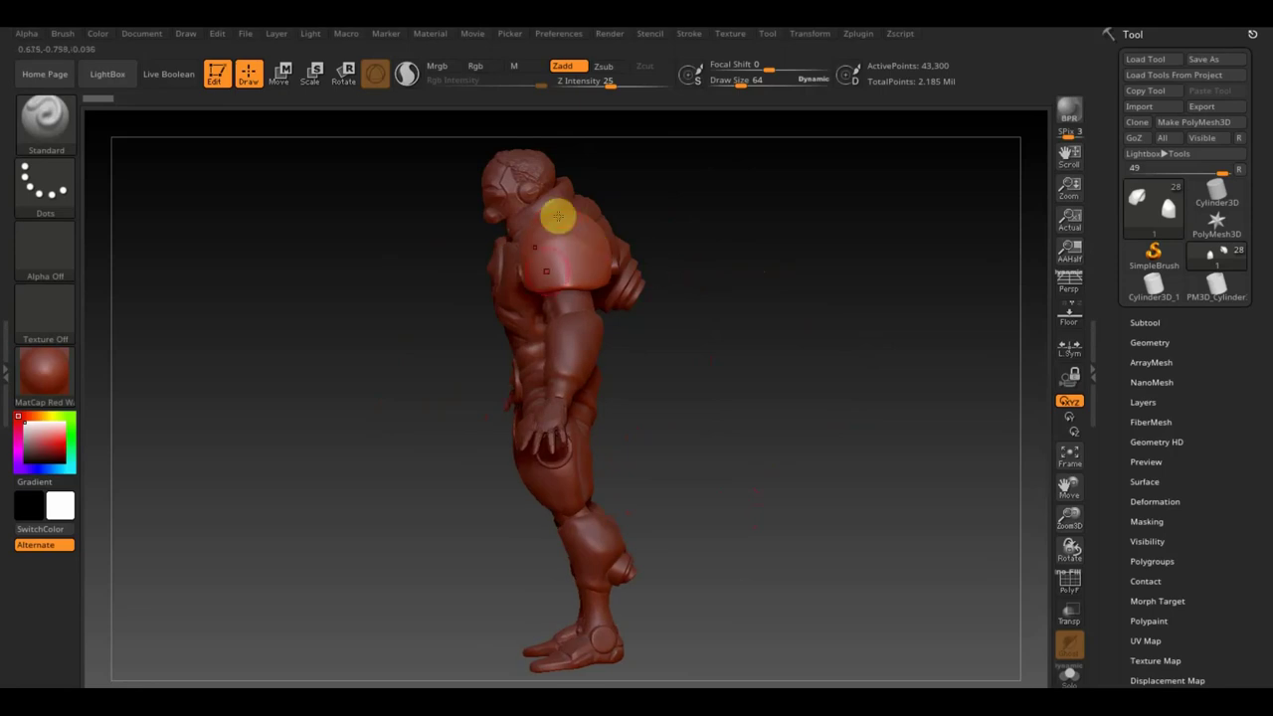
drag(739, 326, 834, 312)
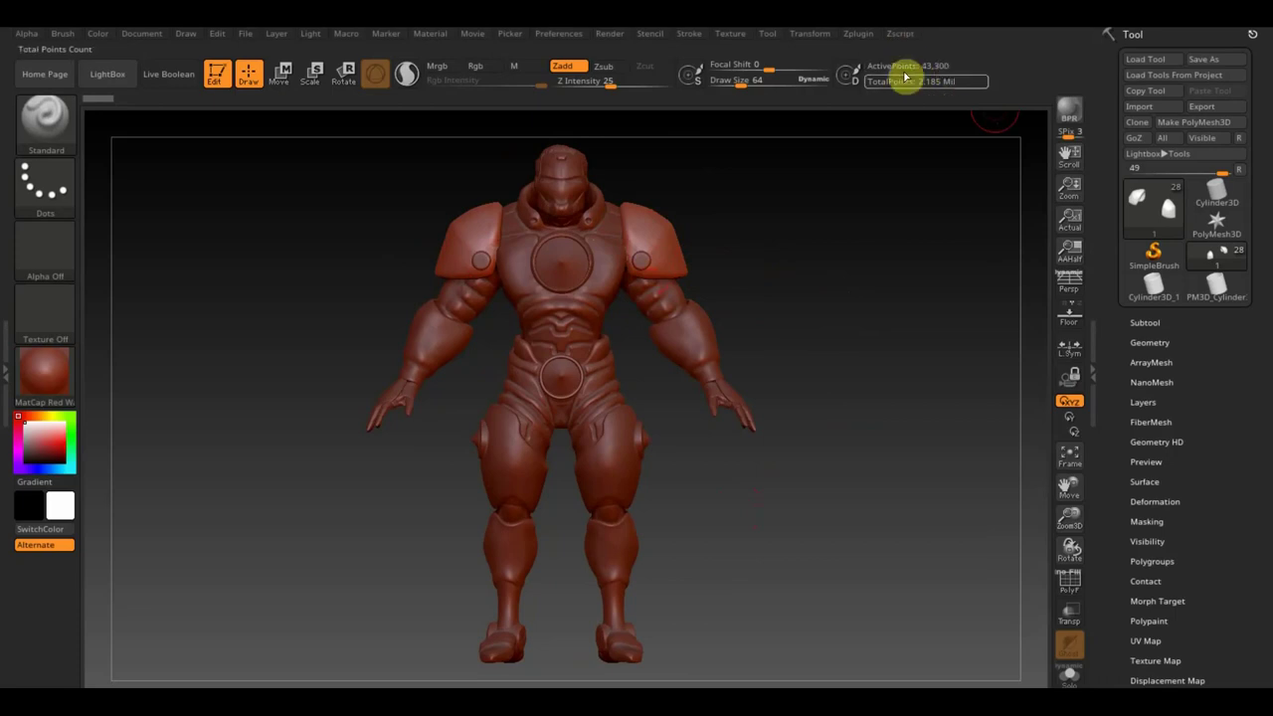
drag(807, 292, 642, 312)
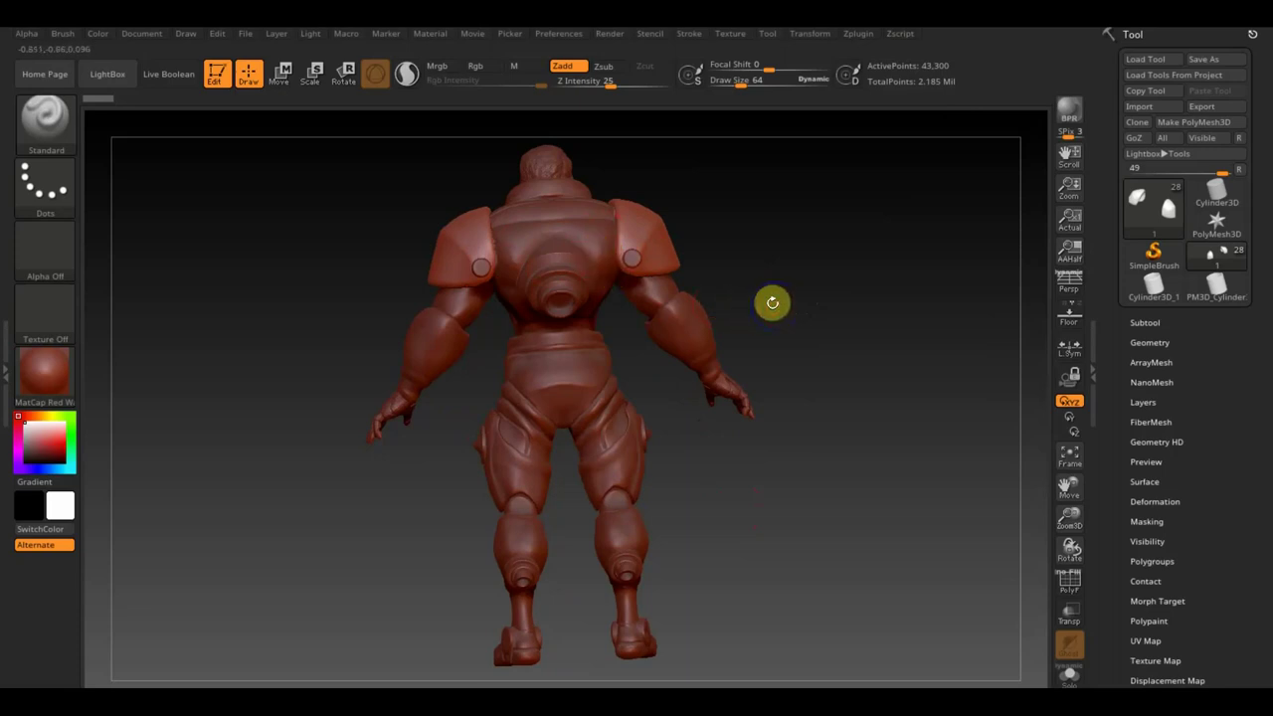
drag(772, 303, 773, 320)
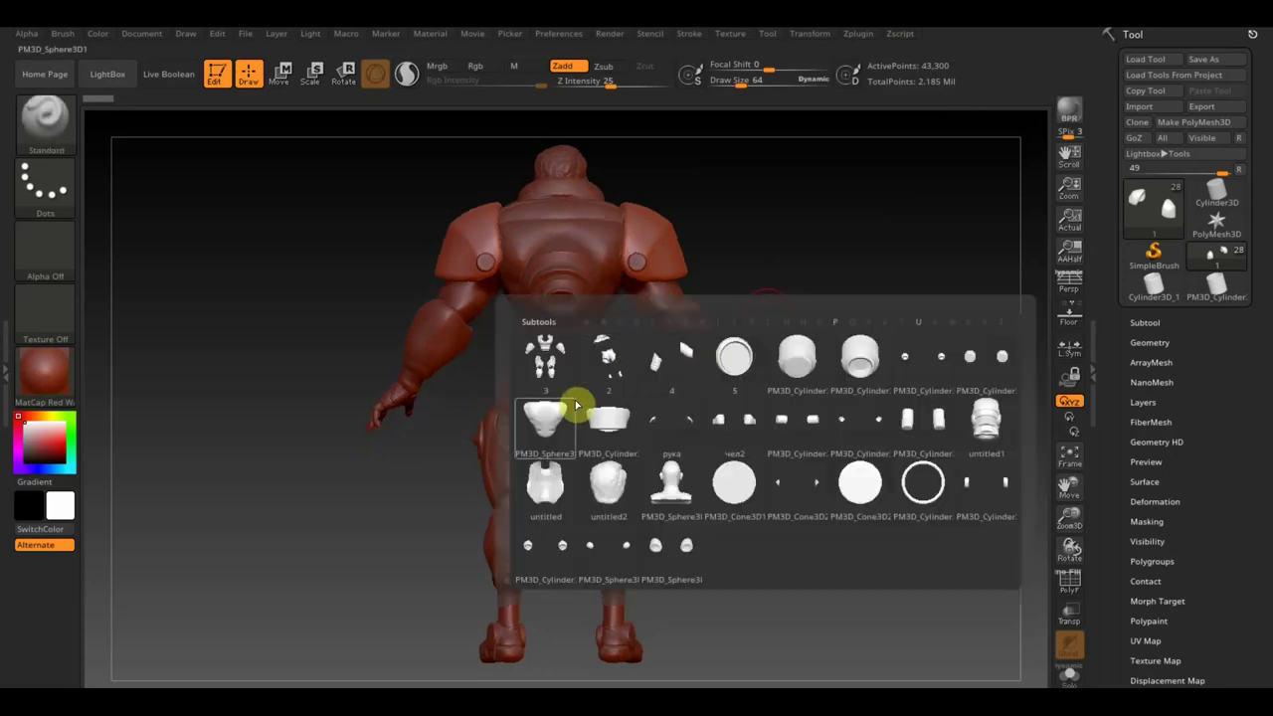
Step: Solo the PM3D_Sphere3D1 subtool, rotate it for inspection, then turn Solo off
click(577, 407)
click(1174, 324)
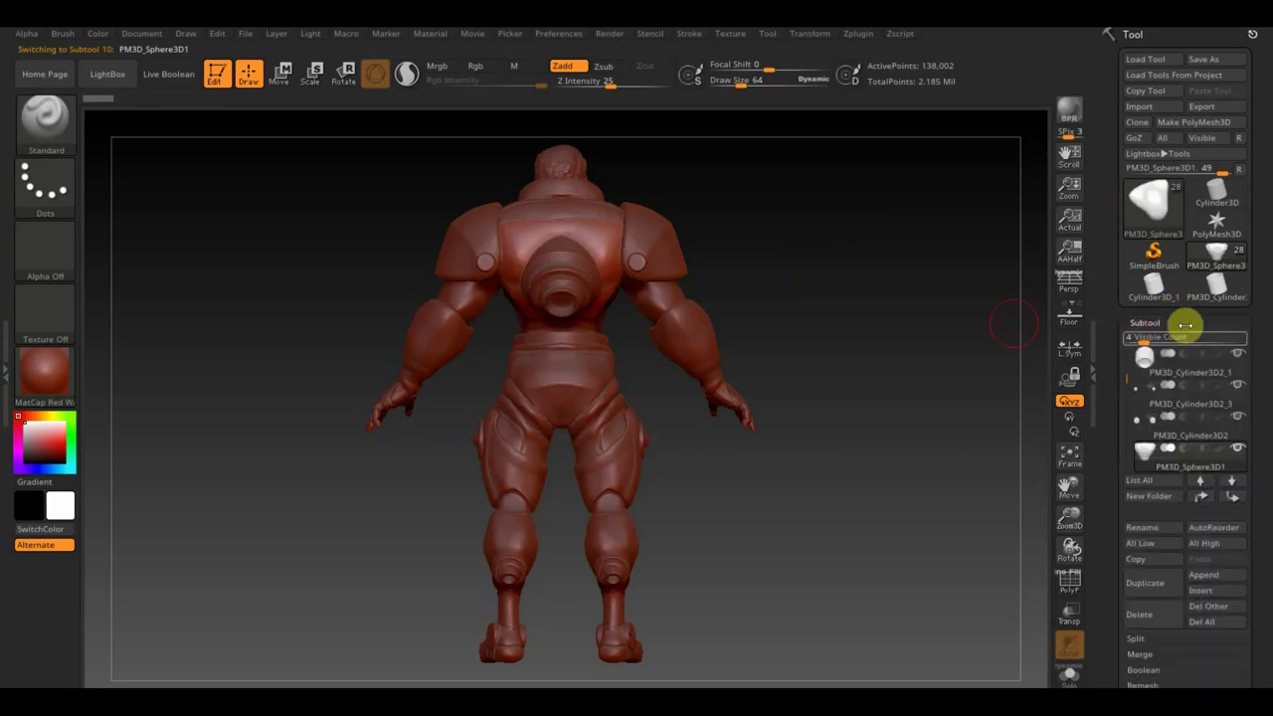
click(1240, 360)
mouse_move(849, 347)
mouse_down()
mouse_move(883, 411)
mouse_move(946, 444)
mouse_move(787, 347)
mouse_move(780, 413)
mouse_move(684, 299)
mouse_move(722, 312)
mouse_move(486, 228)
mouse_move(627, 298)
mouse_move(627, 270)
mouse_move(666, 239)
mouse_move(544, 295)
mouse_up()
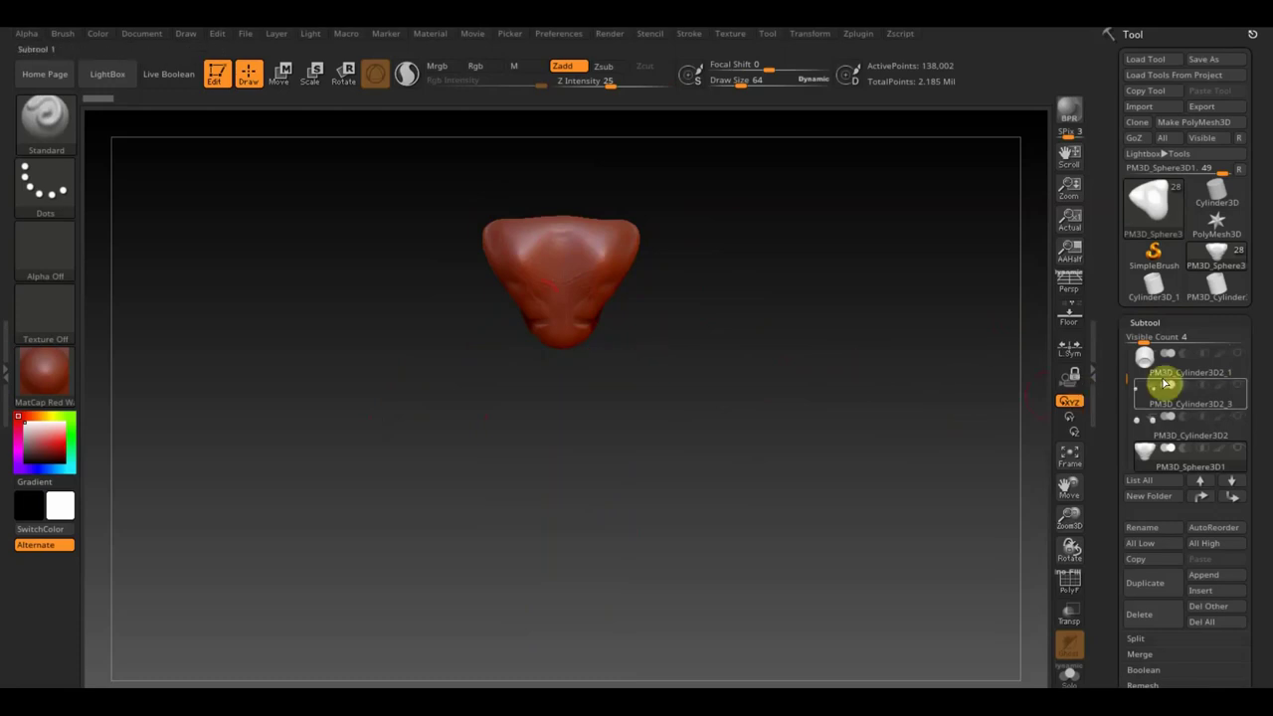
click(1237, 359)
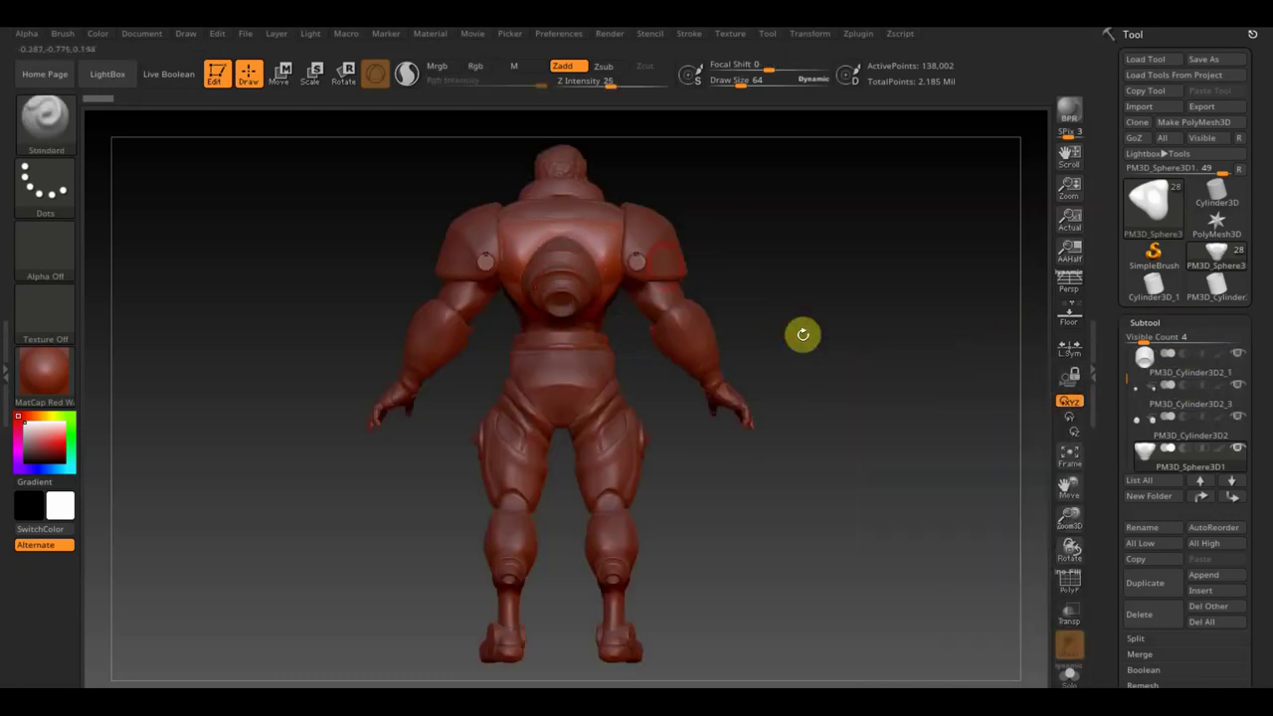
Step: Orbit and pan around the full suit, then make subtool 3 active
drag(722, 471, 798, 487)
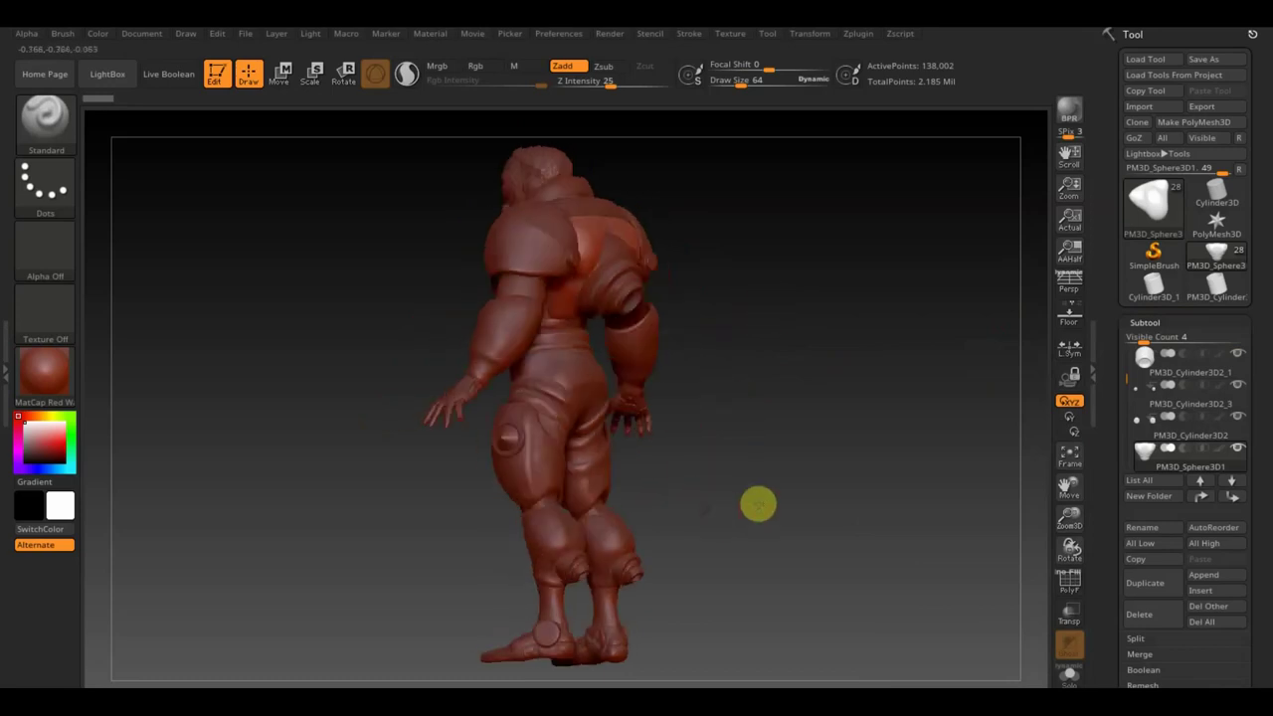
mouse_move(727, 477)
mouse_down()
mouse_move(727, 500)
mouse_move(833, 674)
mouse_move(709, 494)
mouse_move(683, 480)
mouse_up()
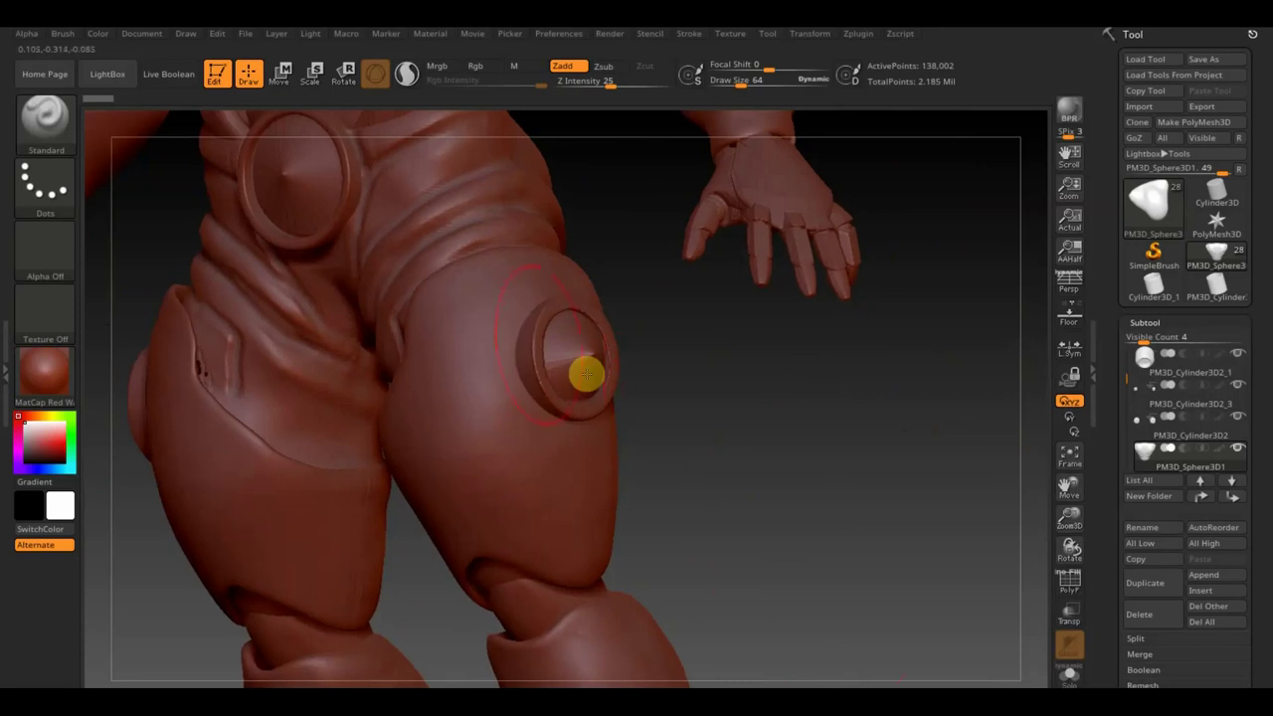
drag(708, 384, 756, 398)
mouse_move(719, 457)
alt+mouse_down()
mouse_move(700, 335)
mouse_move(670, 338)
mouse_move(662, 440)
mouse_move(606, 511)
alt+mouse_up()
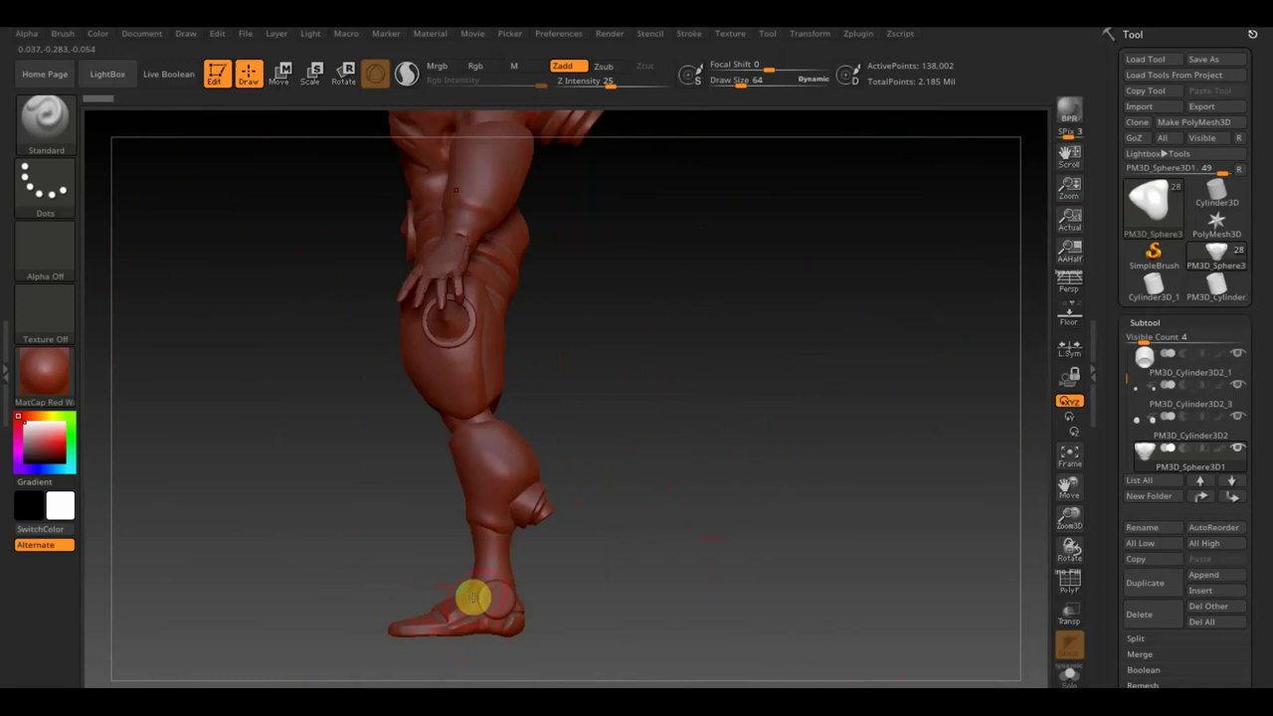
drag(572, 567, 670, 571)
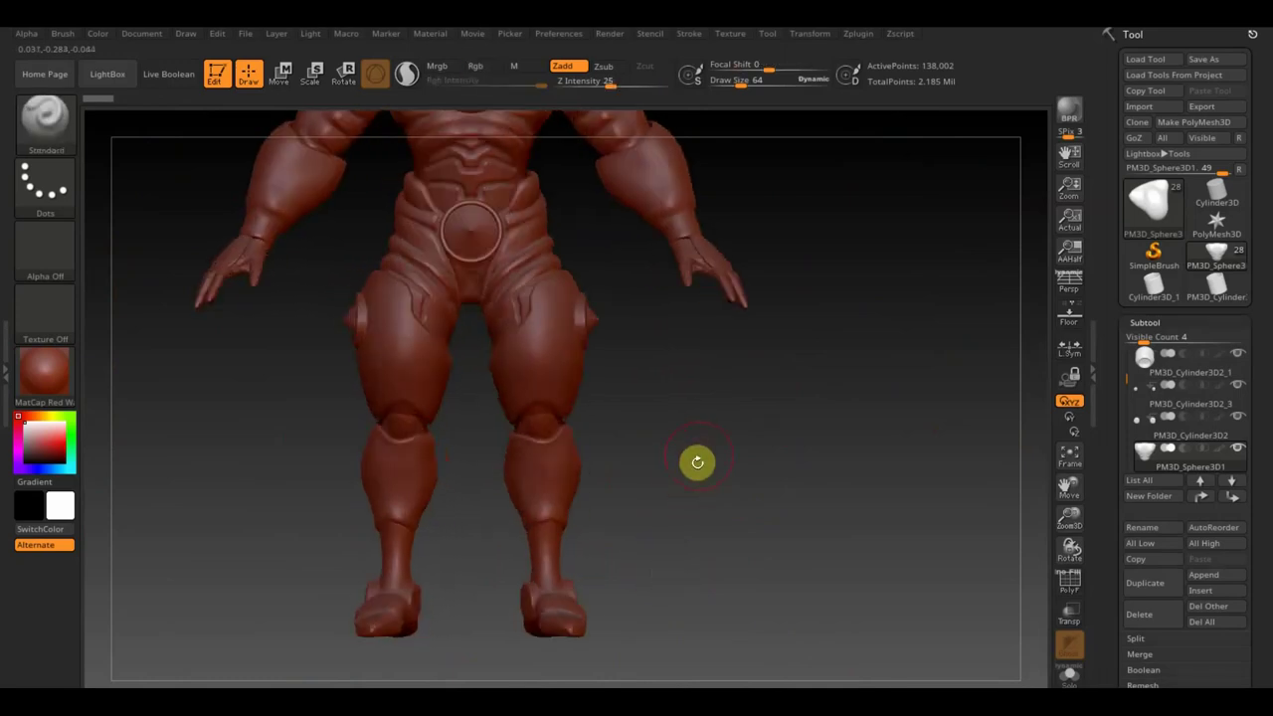
mouse_move(640, 391)
mouse_down()
mouse_move(716, 523)
mouse_move(745, 508)
mouse_move(721, 599)
mouse_up()
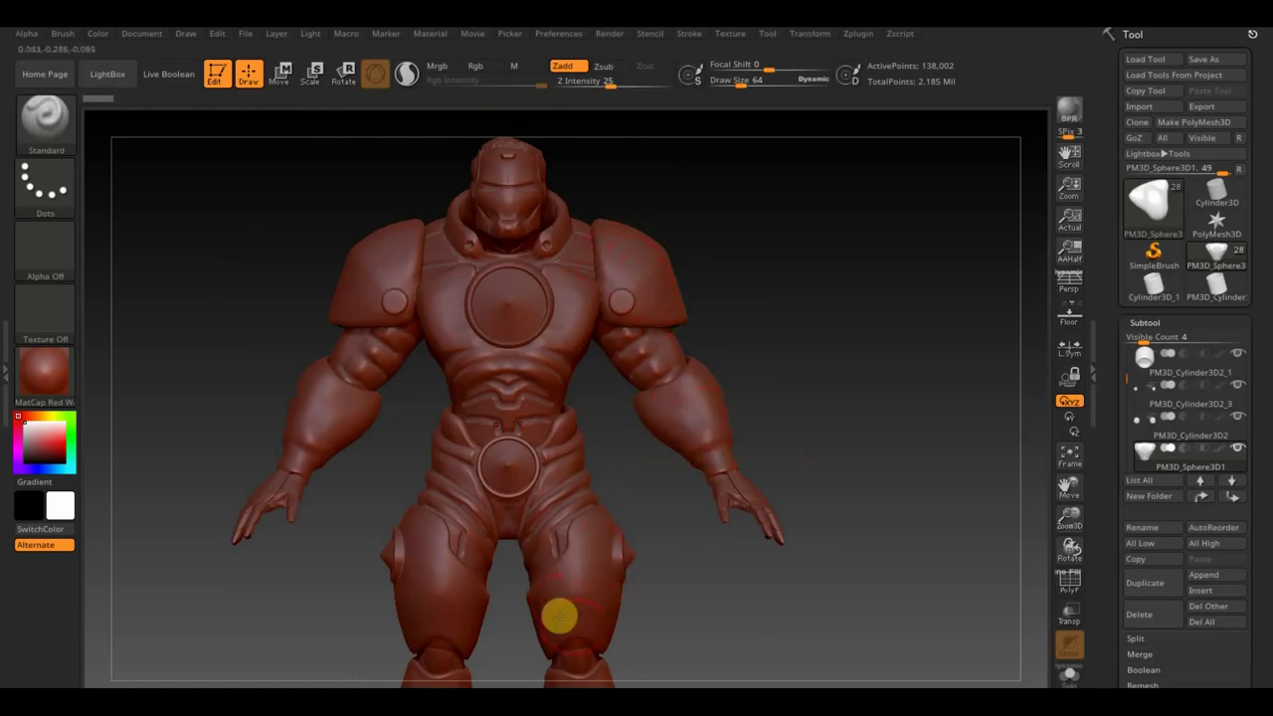
alt+drag(660, 617, 650, 414)
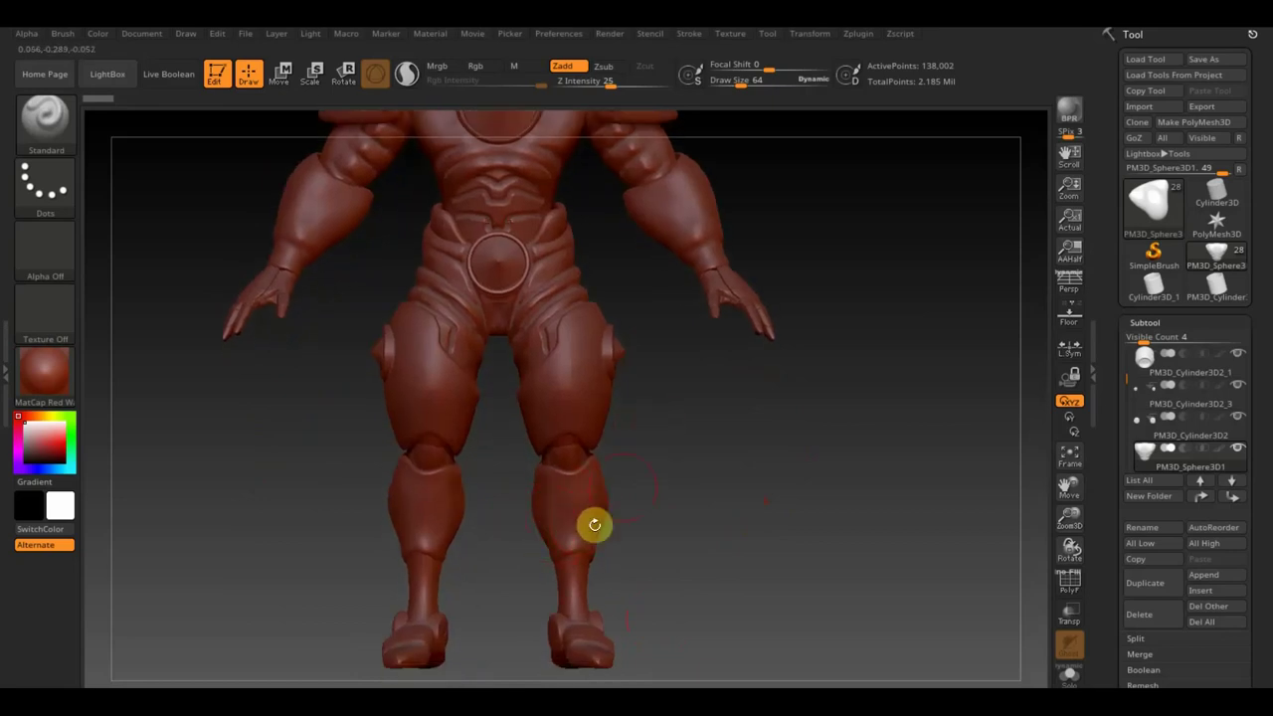
alt+drag(652, 423, 662, 639)
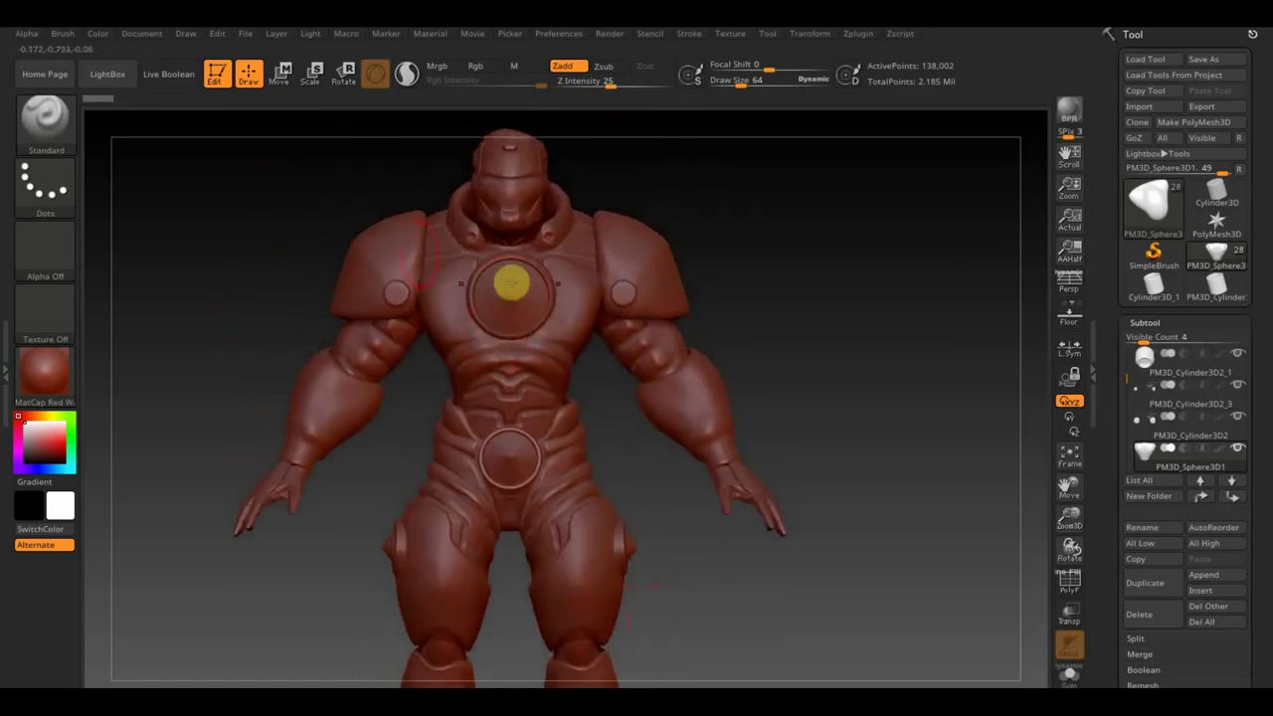
key(F1)
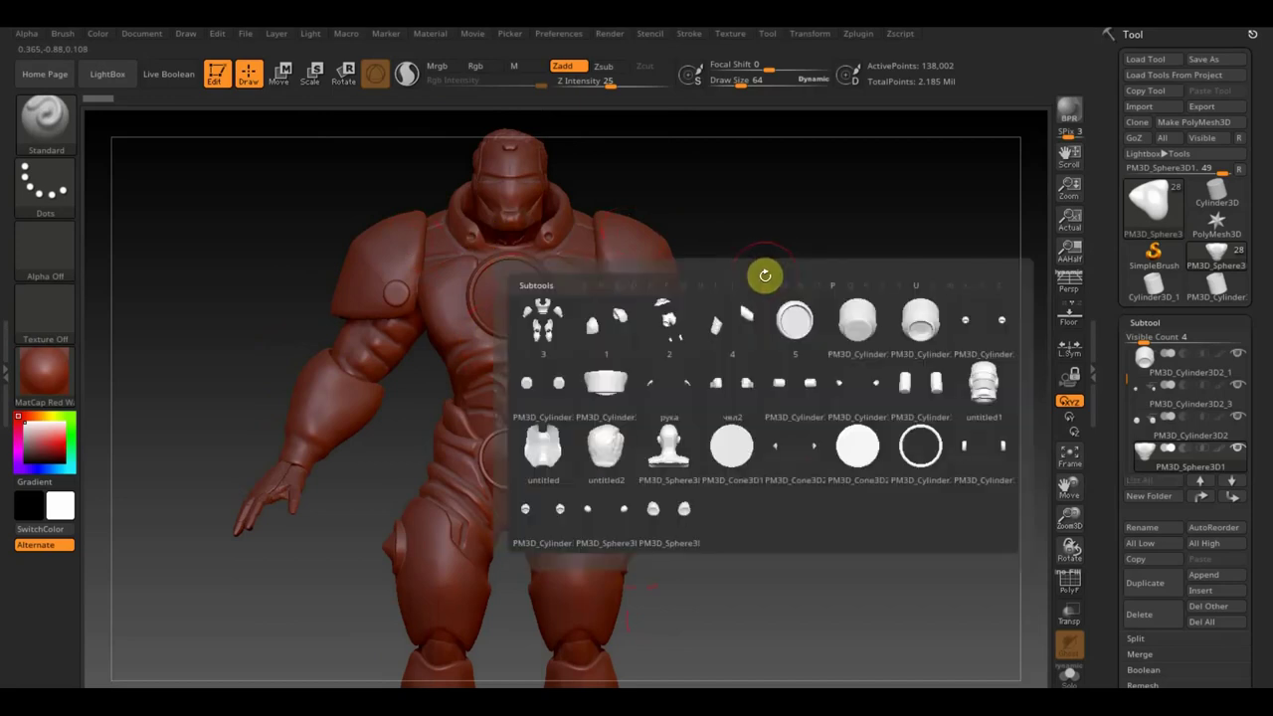
click(527, 341)
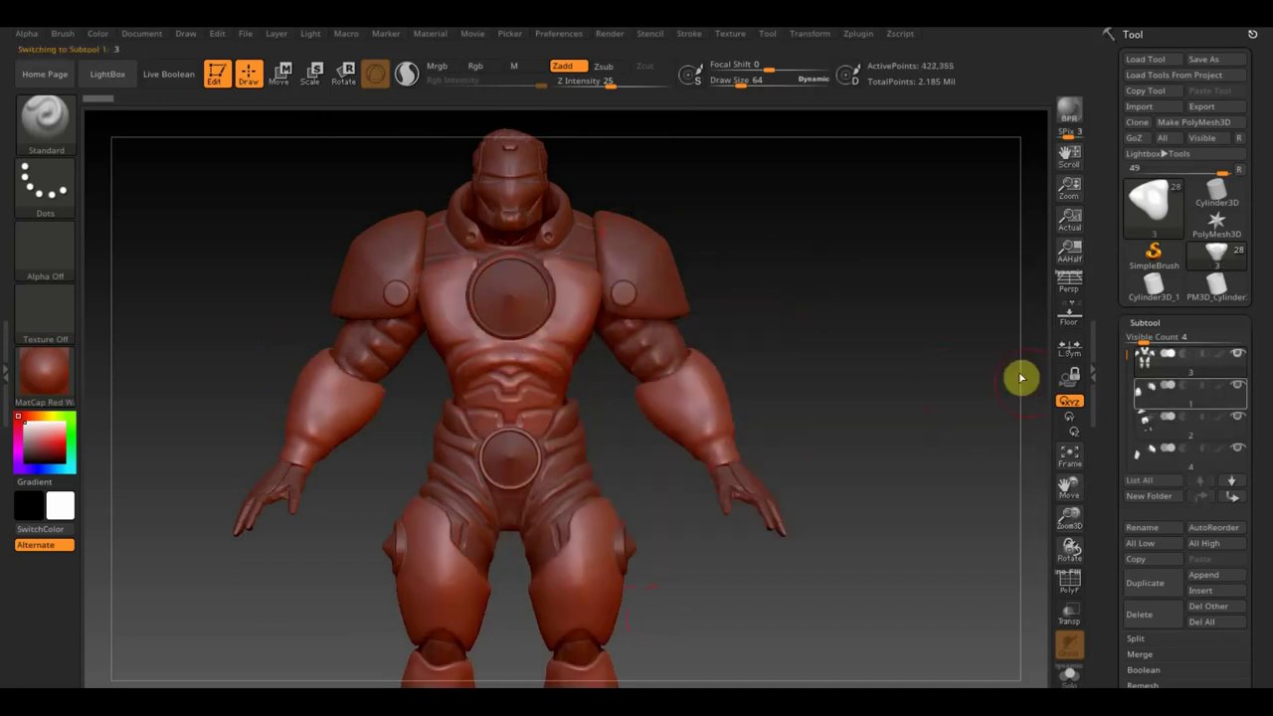
Step: Solo subtool 3 and rotate its separate armor plates to inspect them
click(1236, 356)
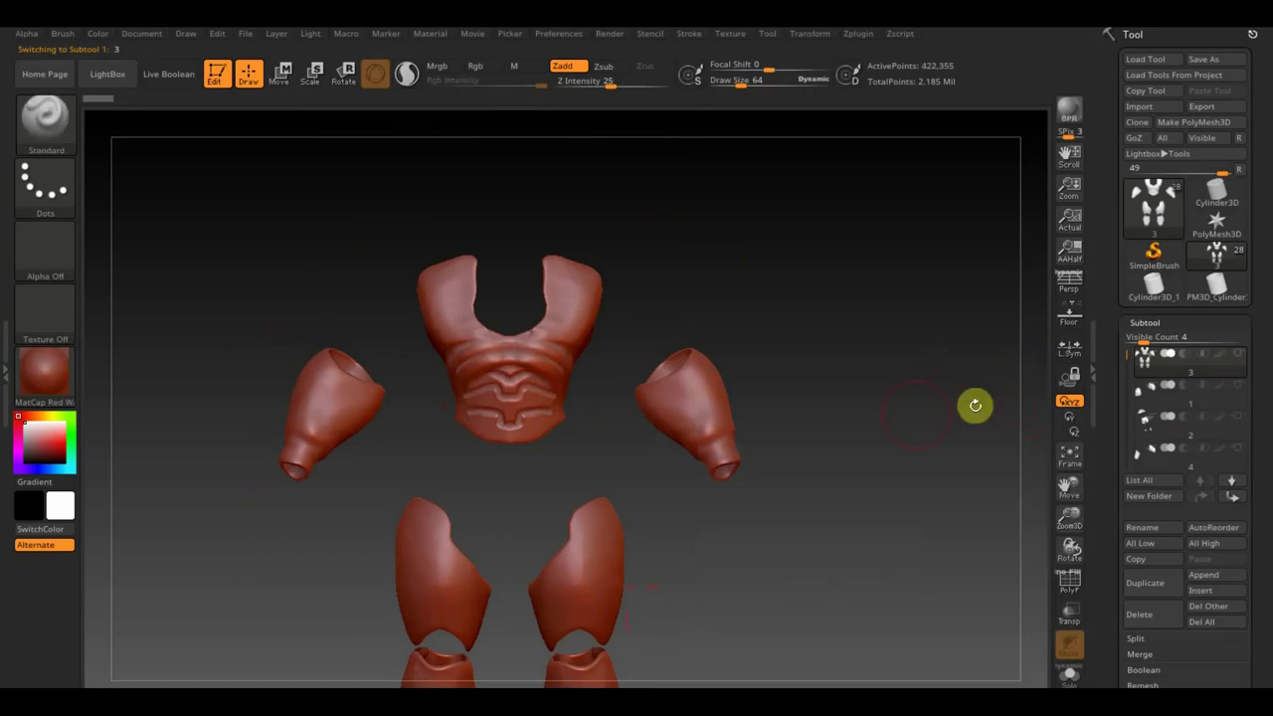
mouse_move(818, 505)
mouse_down()
mouse_move(815, 521)
mouse_move(802, 427)
mouse_move(772, 512)
mouse_move(703, 534)
mouse_move(651, 531)
mouse_move(741, 444)
mouse_up()
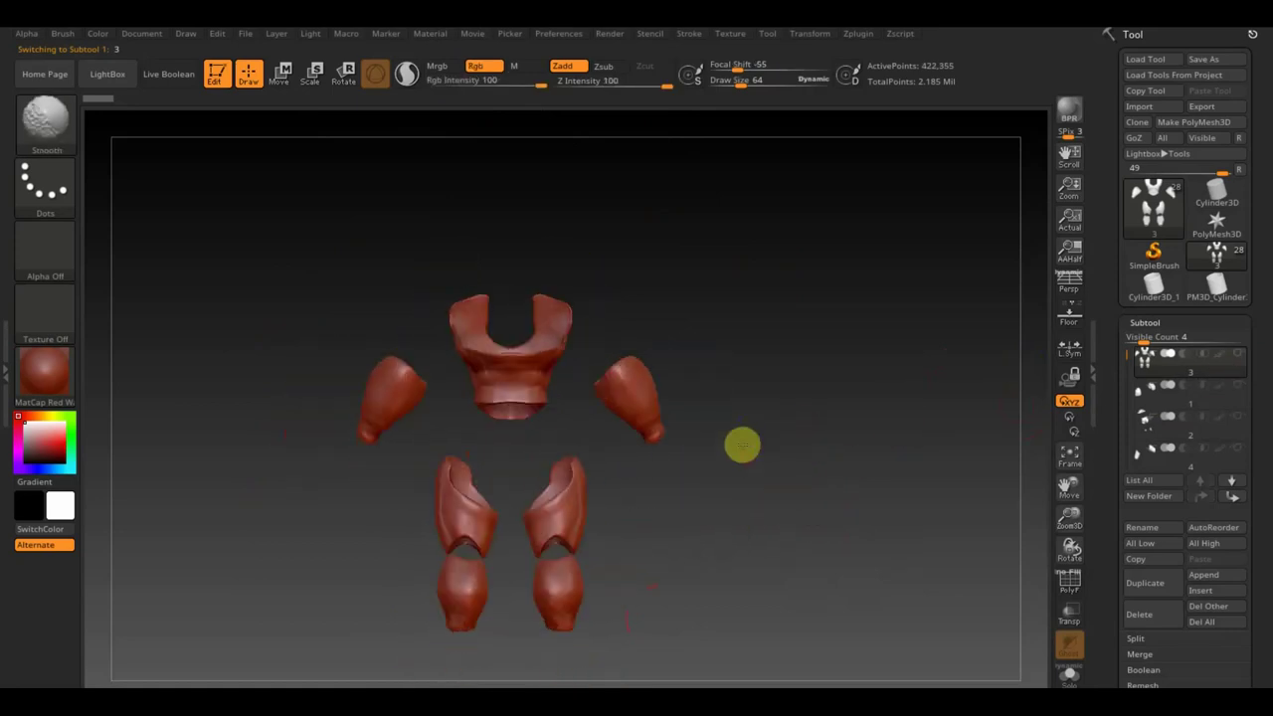
mouse_move(675, 330)
mouse_down()
mouse_move(739, 381)
mouse_move(727, 378)
mouse_move(688, 468)
mouse_move(829, 381)
mouse_move(804, 384)
mouse_move(810, 411)
mouse_up()
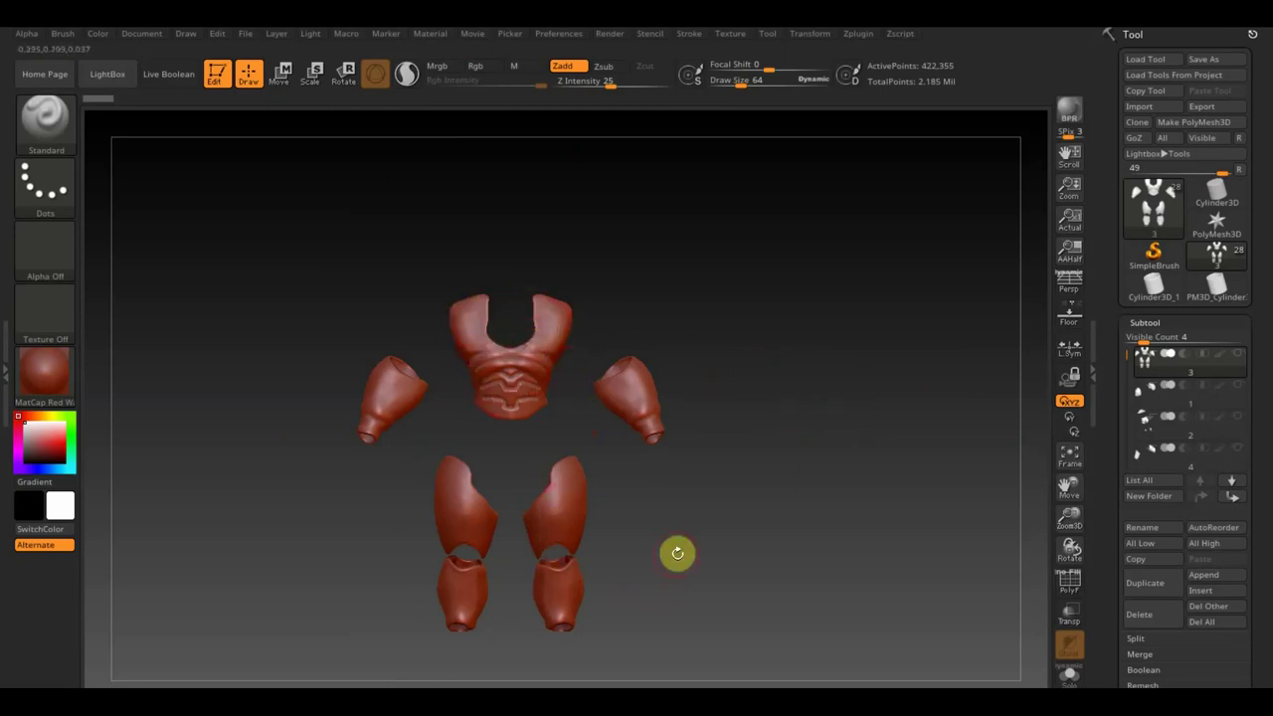
mouse_move(637, 515)
mouse_down()
mouse_move(626, 523)
mouse_move(680, 513)
mouse_move(639, 463)
mouse_move(637, 388)
mouse_move(480, 387)
mouse_move(403, 412)
mouse_up()
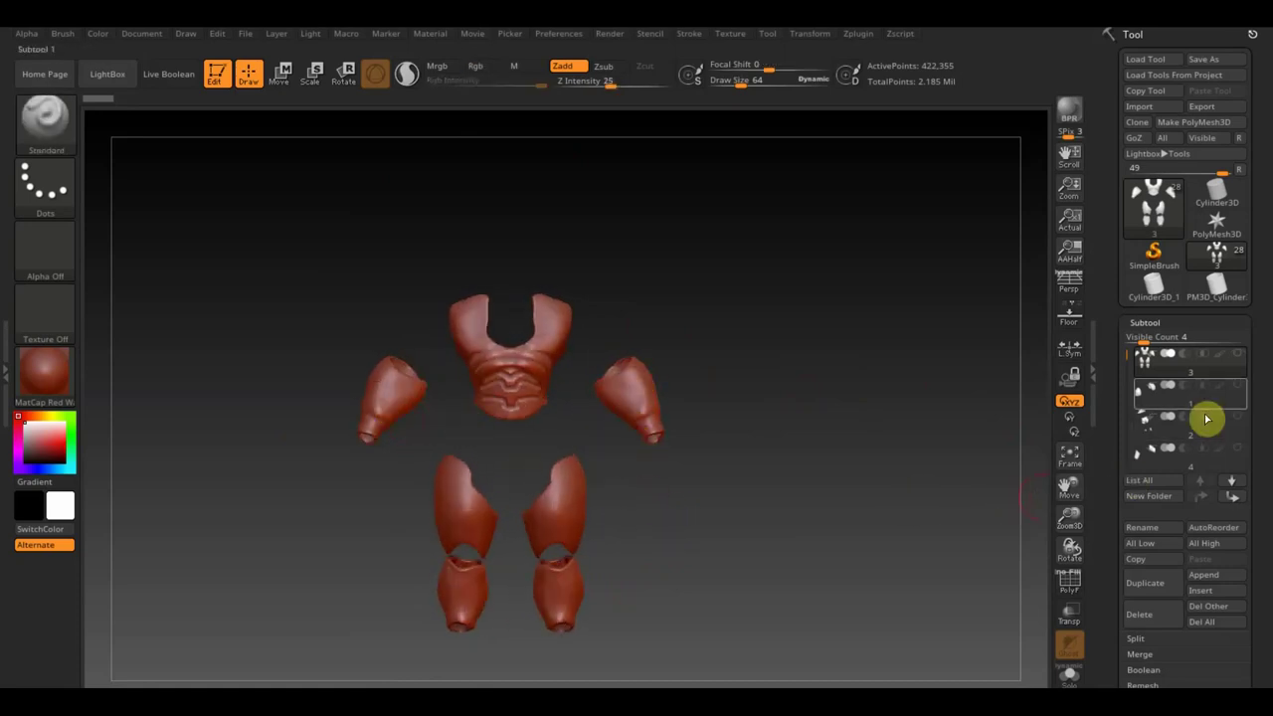
Step: Select armor subtool 2 and orbit to check its pieces
key(n)
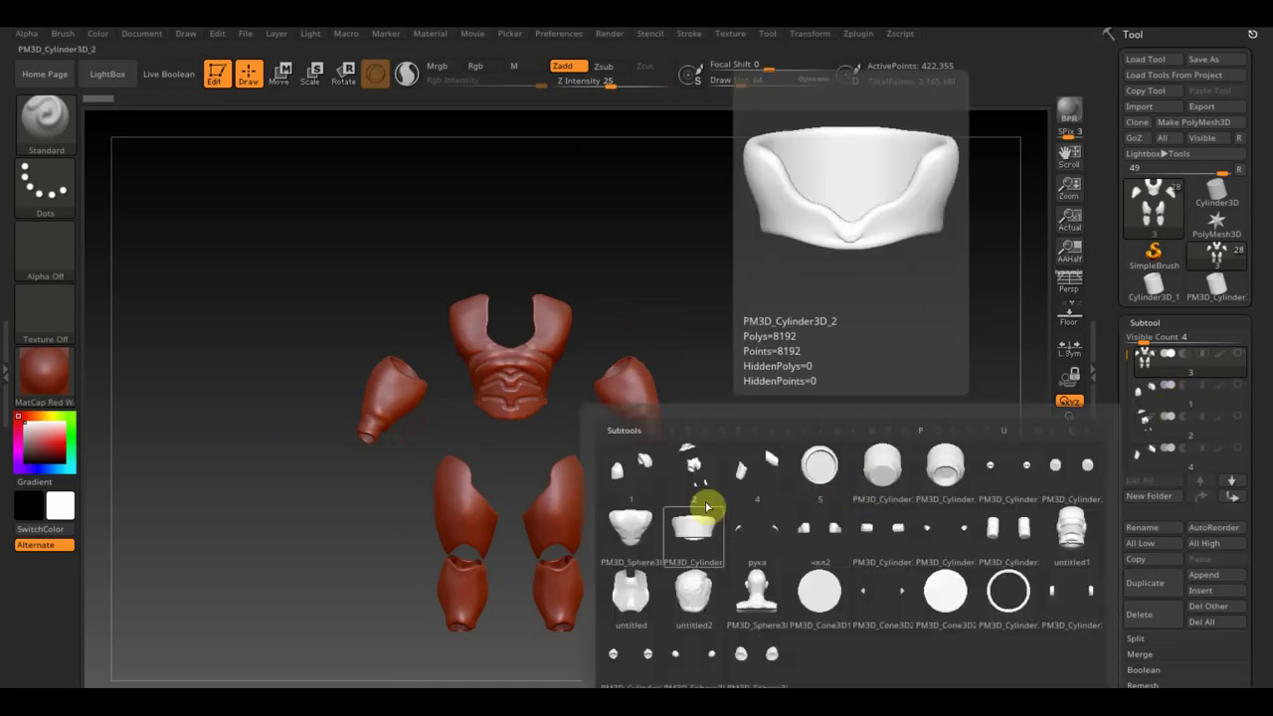
click(697, 495)
mouse_move(770, 524)
mouse_down()
mouse_move(762, 455)
mouse_move(733, 501)
mouse_move(685, 506)
mouse_move(739, 495)
mouse_up()
mouse_move(675, 466)
mouse_down()
mouse_move(705, 464)
mouse_move(686, 479)
mouse_up()
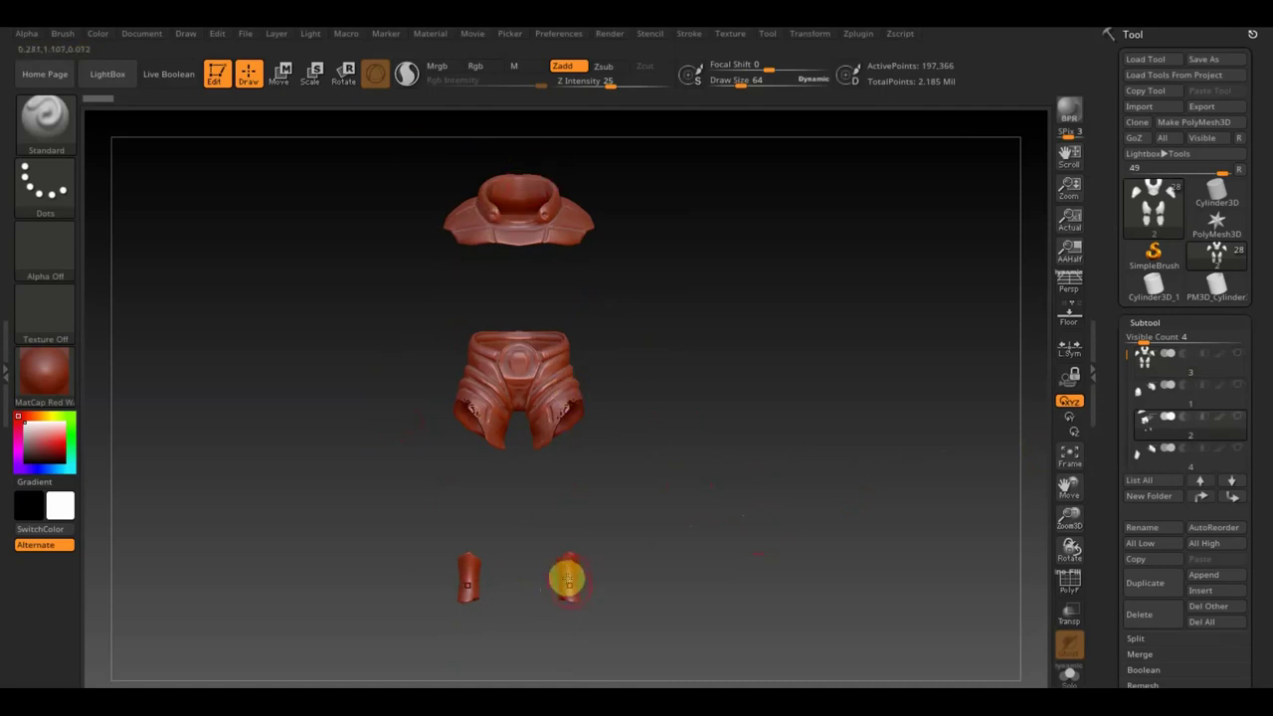
Step: Shift-click an eye icon to show all subtools and orbit the full figure
key(shift)
shift+click(1239, 422)
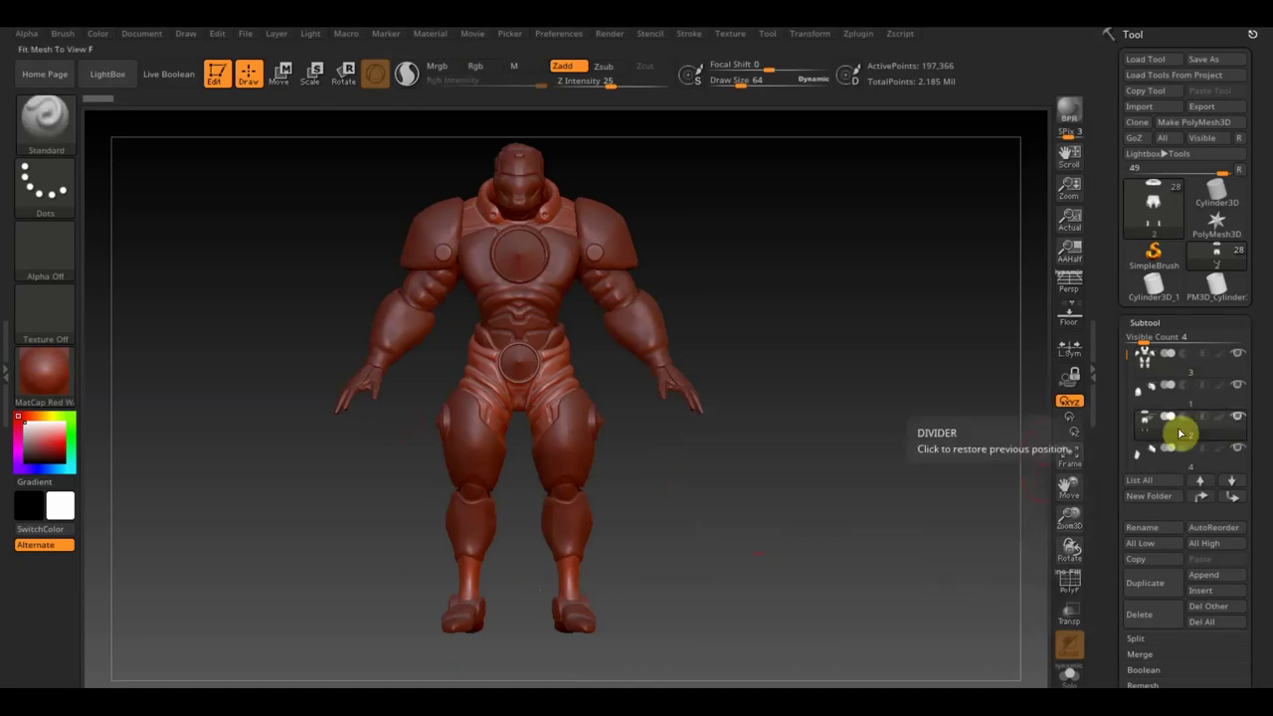
mouse_move(771, 508)
mouse_down()
mouse_move(766, 488)
mouse_move(789, 588)
mouse_move(846, 347)
mouse_move(812, 526)
mouse_move(847, 415)
mouse_move(845, 435)
mouse_move(897, 430)
mouse_up()
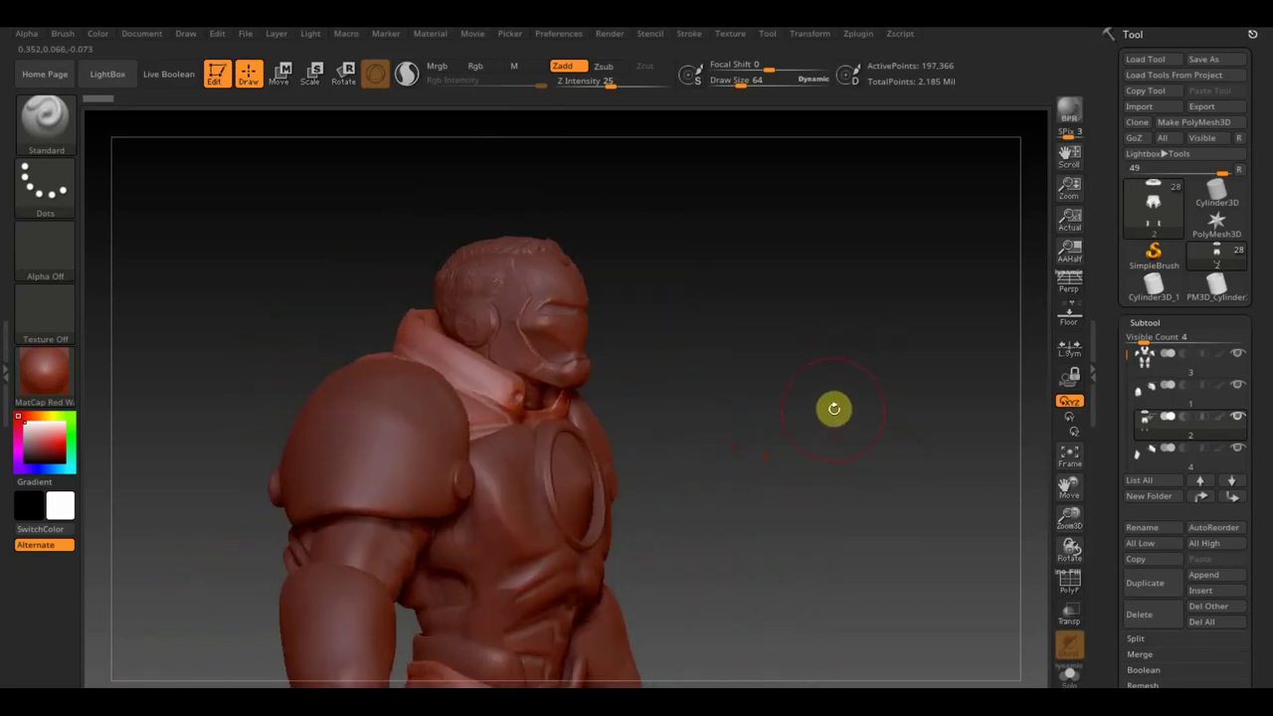
mouse_move(639, 350)
mouse_down()
mouse_move(683, 361)
mouse_move(647, 361)
mouse_move(705, 315)
mouse_move(692, 327)
mouse_up()
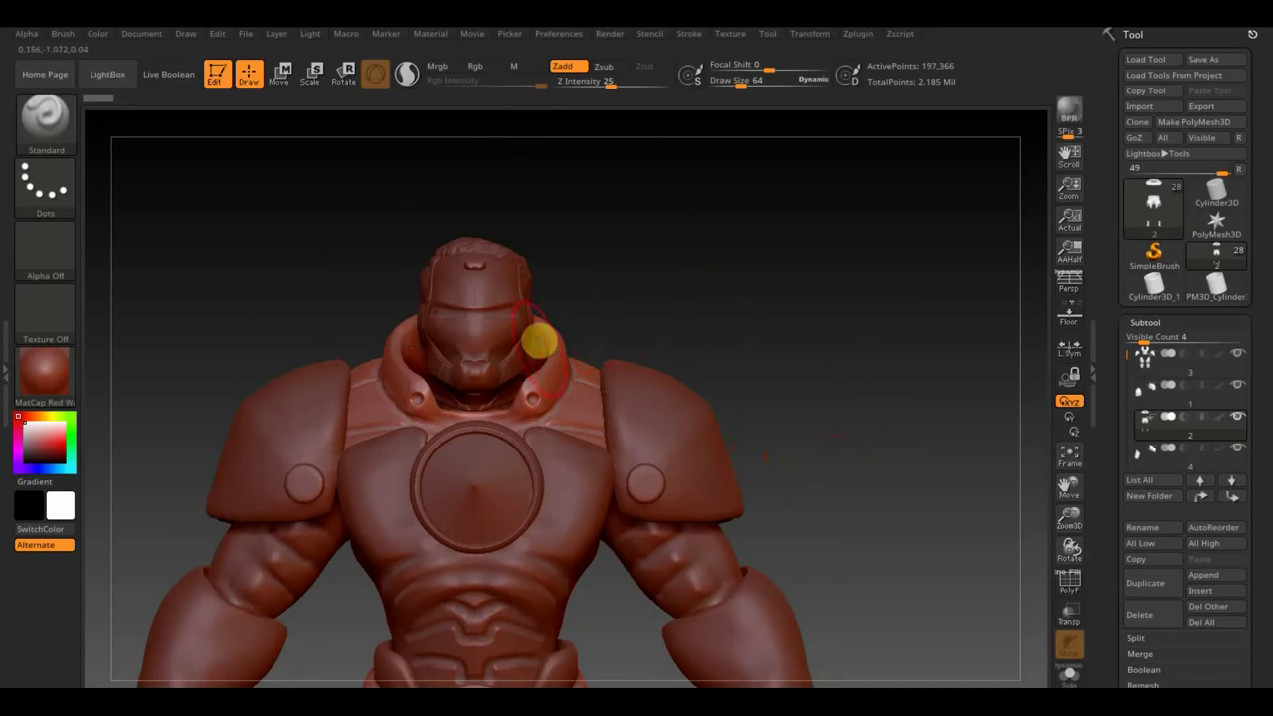
mouse_move(500, 382)
mouse_down()
mouse_move(699, 315)
mouse_move(742, 309)
mouse_move(736, 321)
mouse_up()
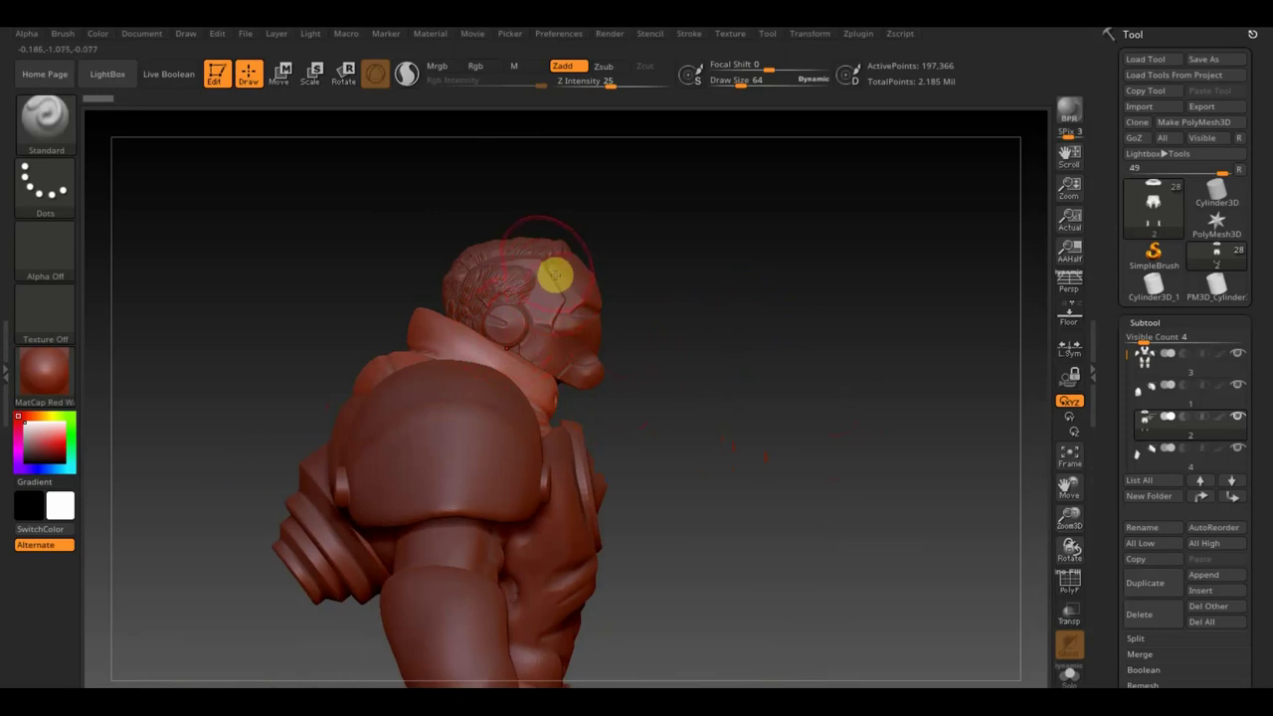
mouse_move(628, 318)
mouse_down()
mouse_move(604, 329)
mouse_move(666, 322)
mouse_up()
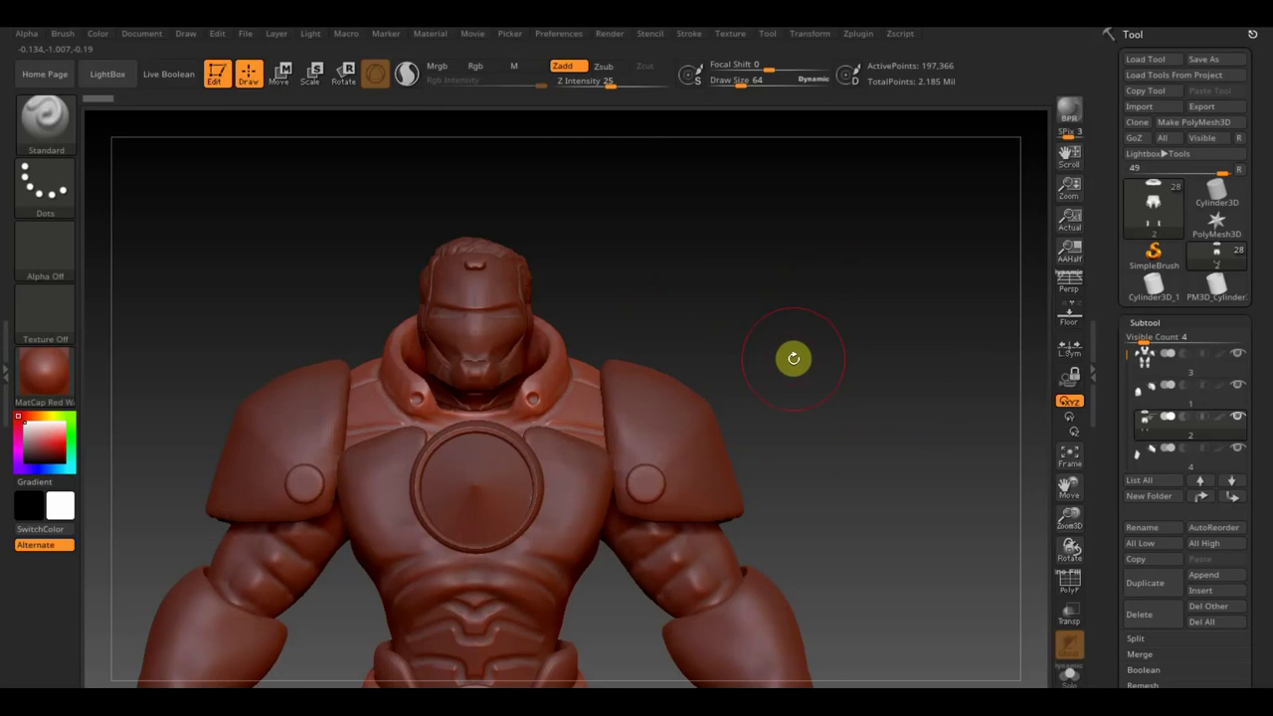
click(281, 72)
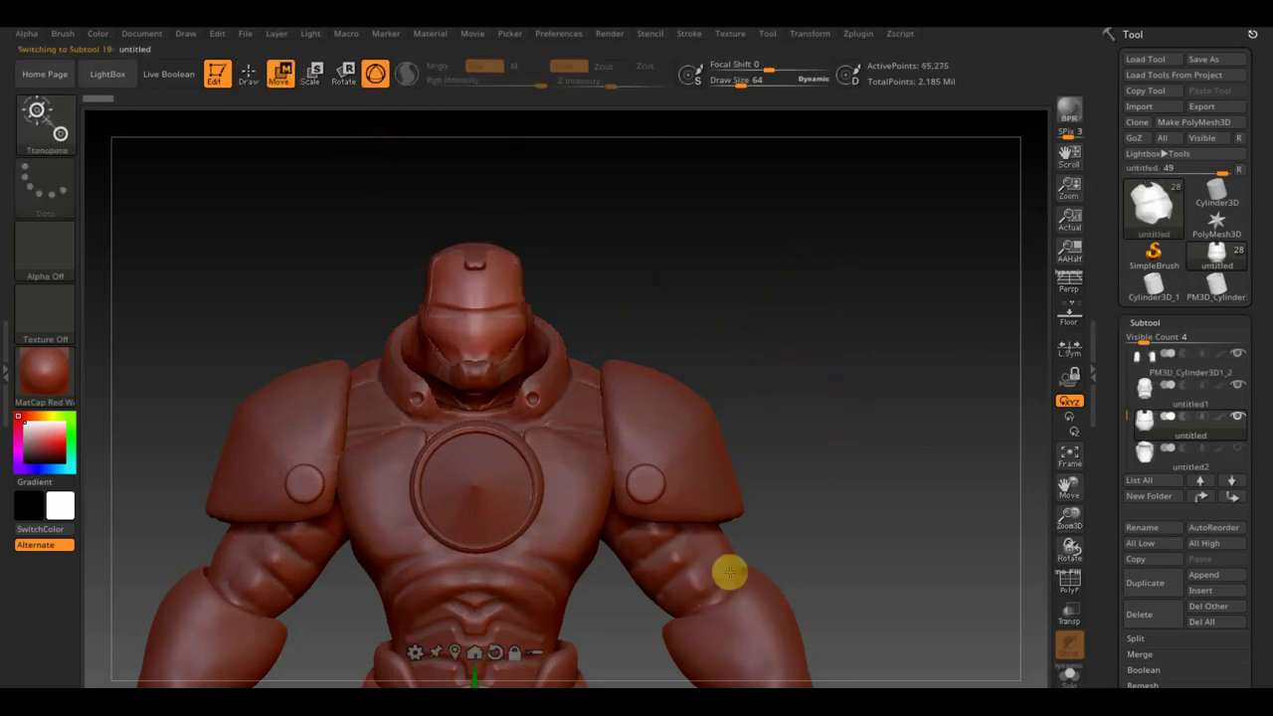
Step: Slide the helmet faceplate off the head and orbit to view the exposed face
mouse_move(809, 539)
alt+mouse_down()
mouse_move(807, 423)
mouse_move(685, 464)
alt+mouse_up()
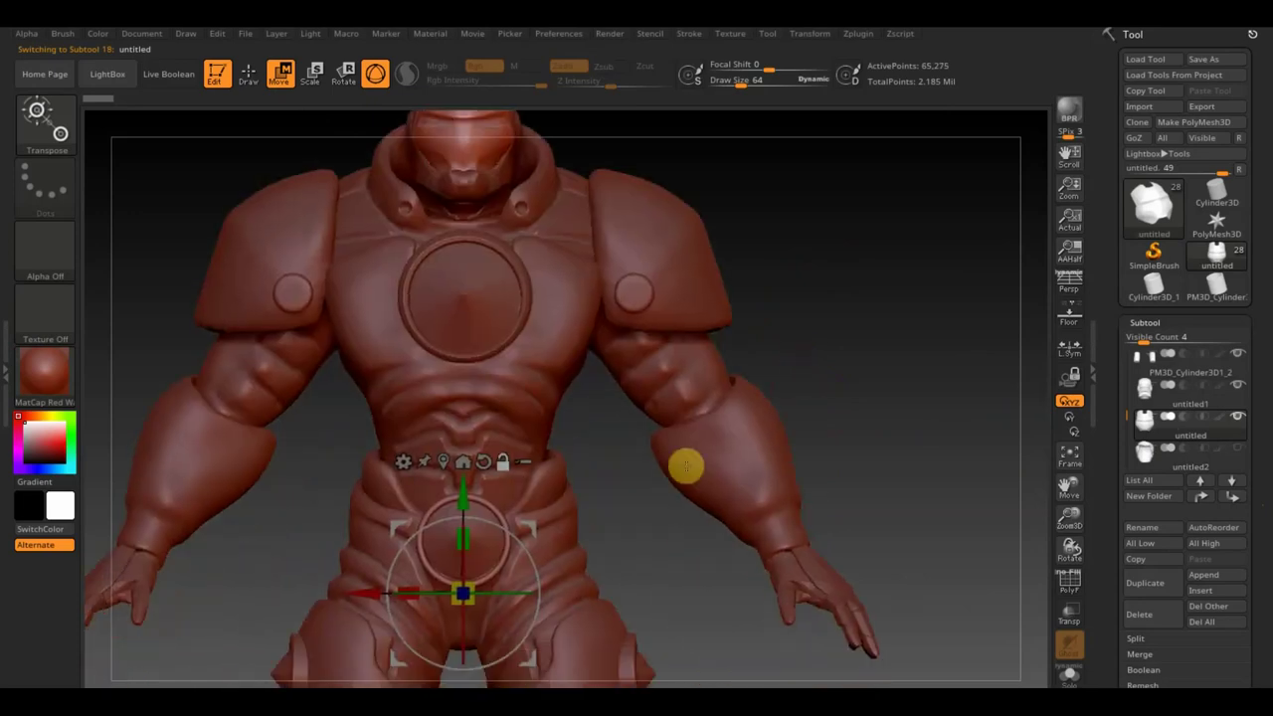
drag(358, 607, 591, 593)
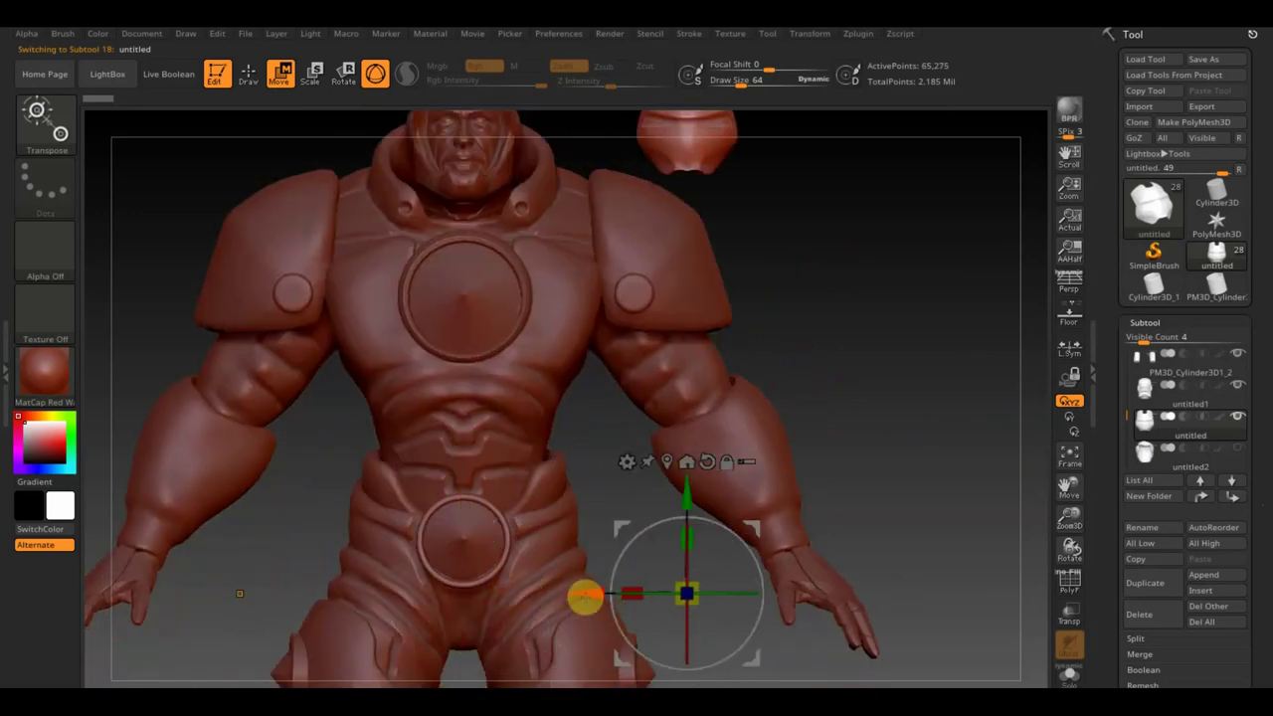
mouse_move(811, 322)
mouse_down()
mouse_move(855, 460)
mouse_move(921, 494)
mouse_move(977, 443)
mouse_move(834, 355)
mouse_move(621, 331)
mouse_up()
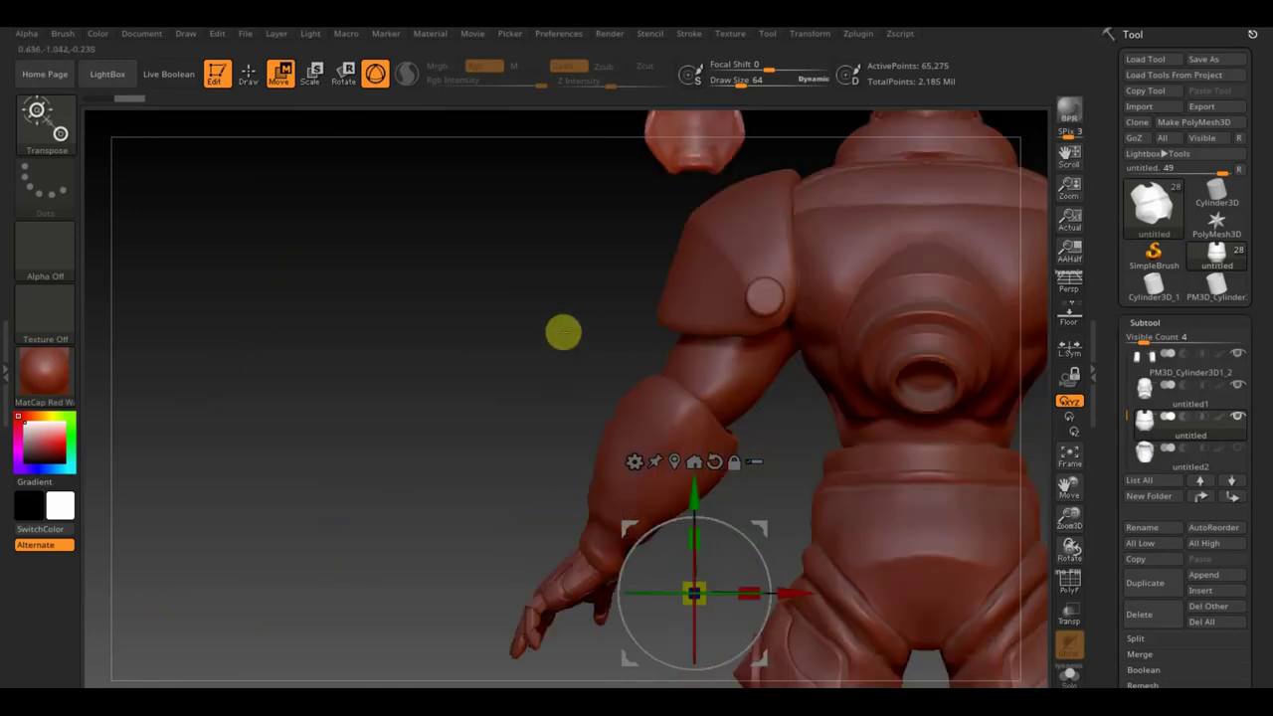
mouse_move(573, 260)
mouse_down()
mouse_move(418, 500)
mouse_move(557, 375)
mouse_up()
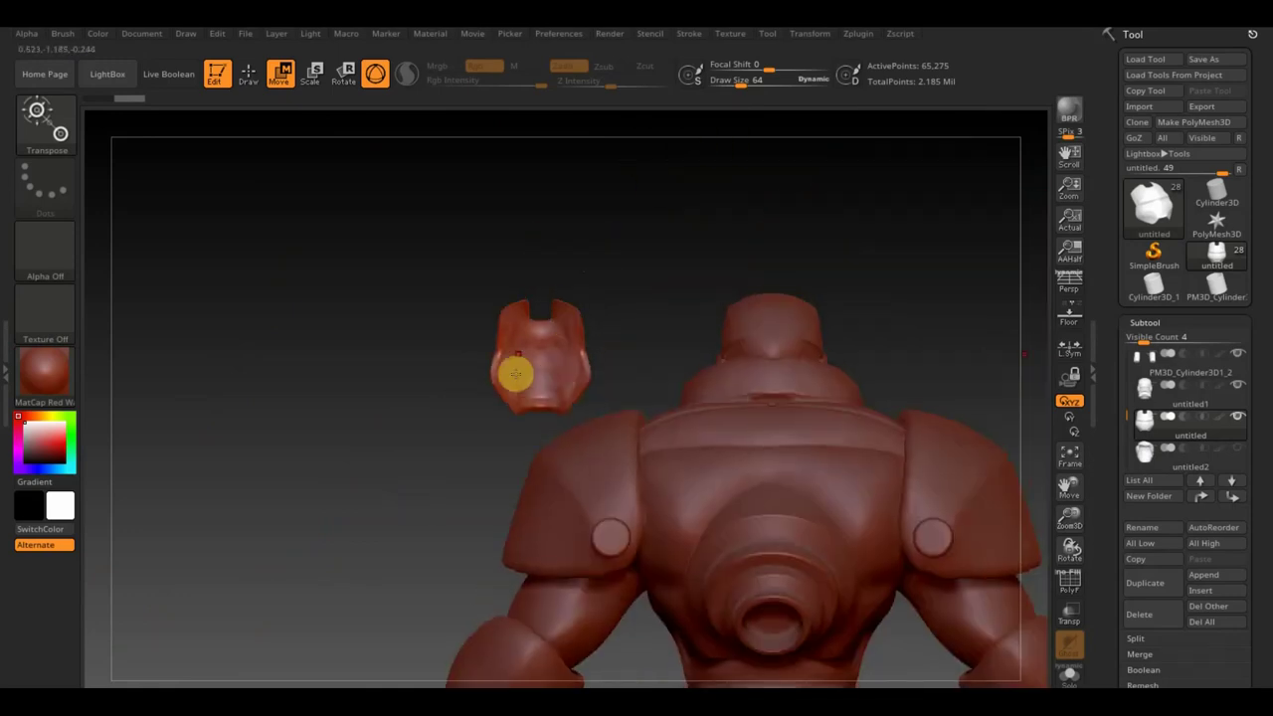
mouse_move(702, 321)
mouse_down()
mouse_move(533, 341)
mouse_move(651, 304)
mouse_move(663, 321)
mouse_up()
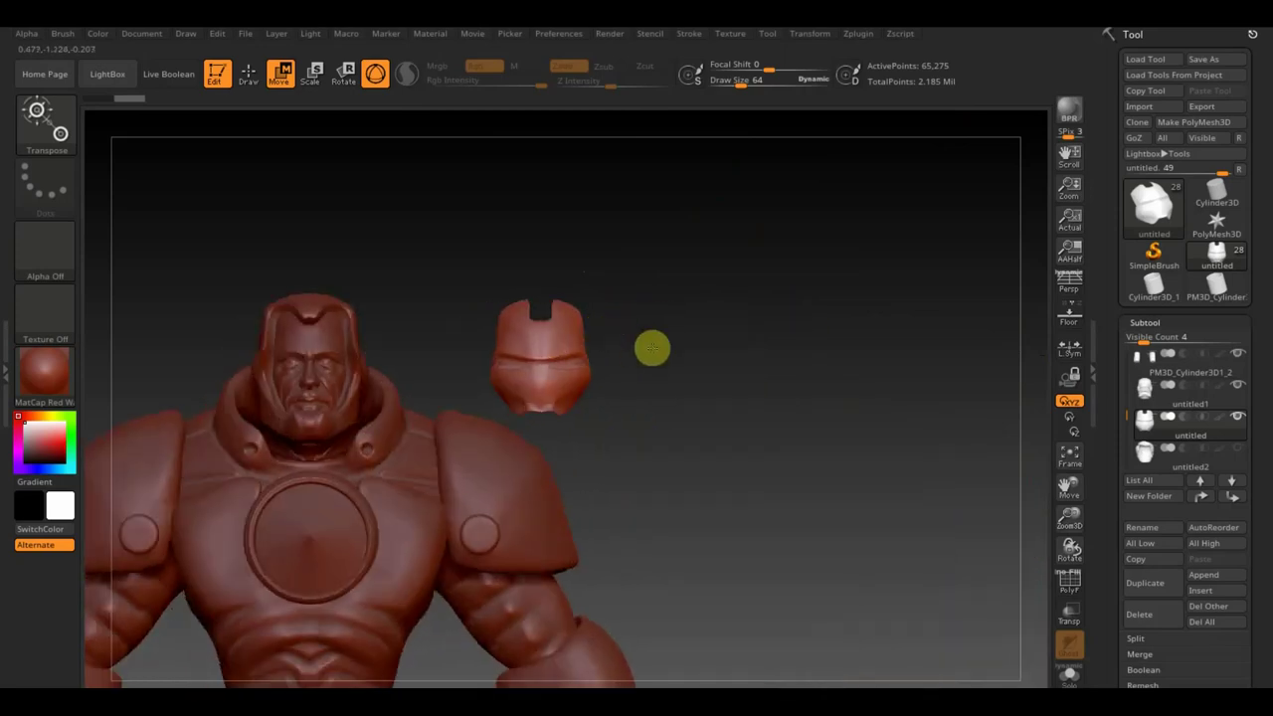
mouse_move(651, 369)
alt+mouse_down()
mouse_move(872, 315)
mouse_move(750, 358)
alt+mouse_up()
mouse_move(662, 293)
alt+mouse_down()
mouse_move(677, 351)
mouse_move(762, 324)
mouse_move(889, 364)
mouse_move(929, 560)
alt+mouse_up()
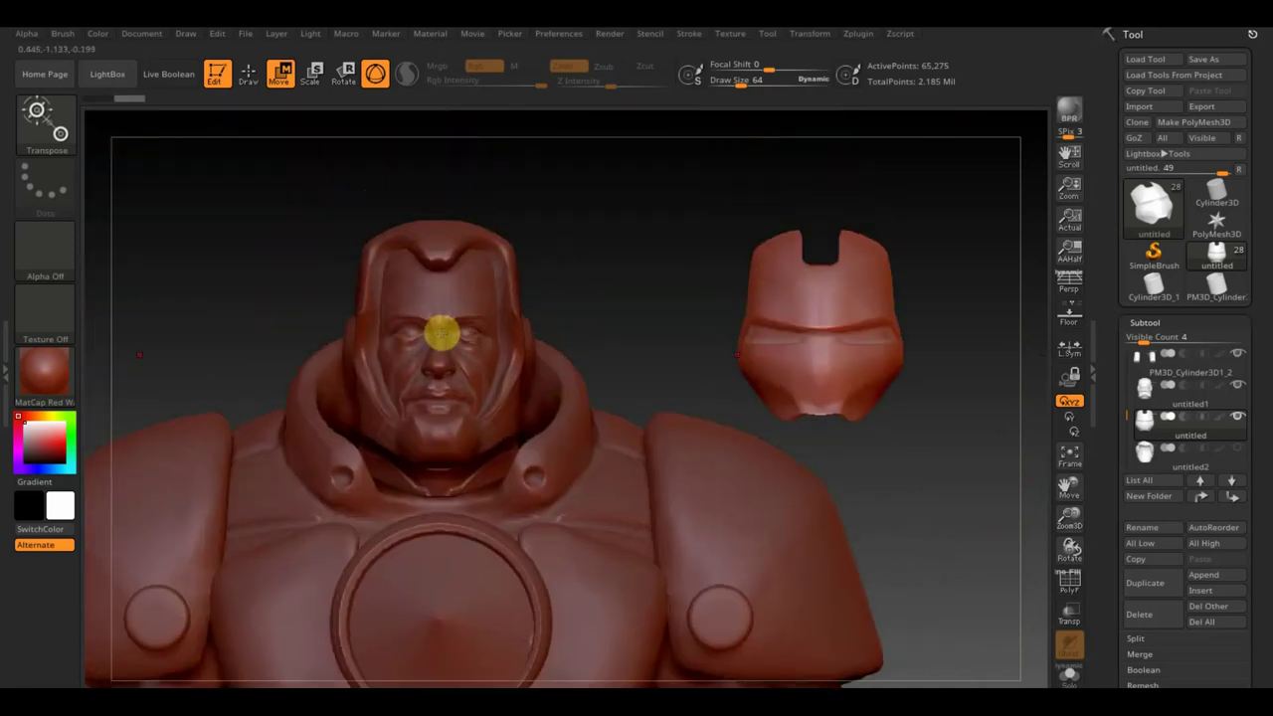
right_drag(563, 298, 654, 295)
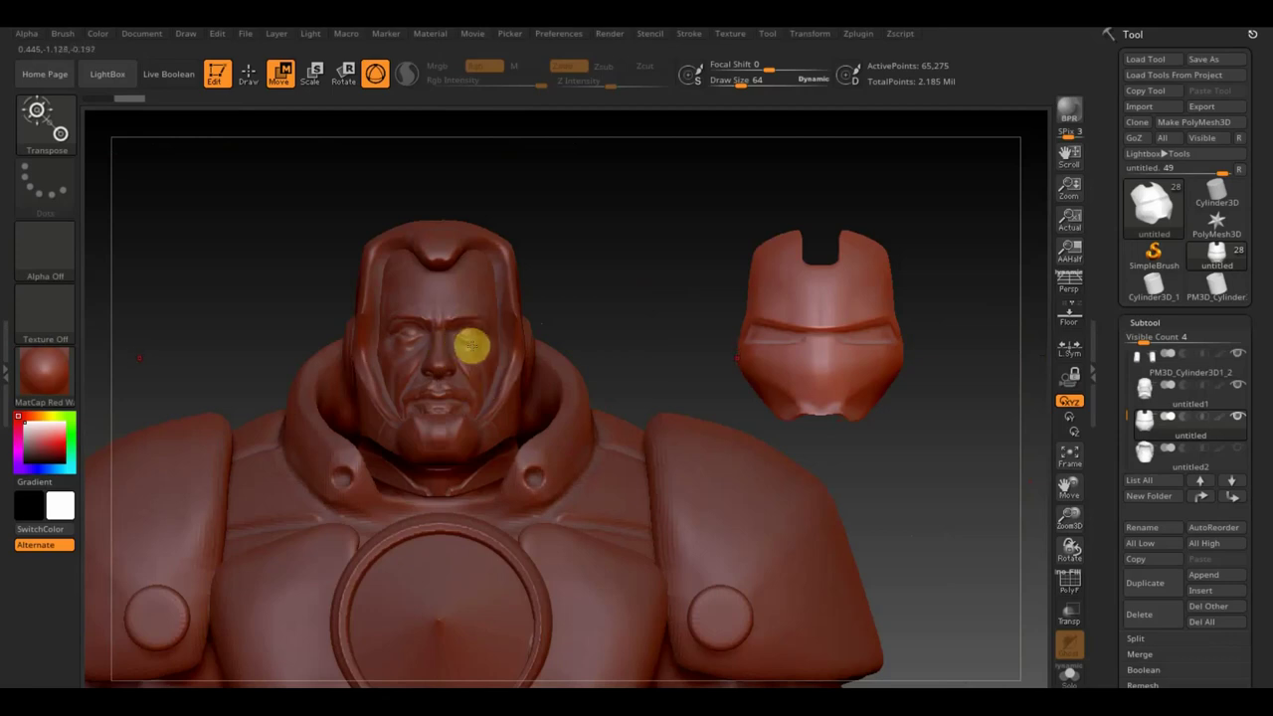
Step: Undo the accidental eye-area pull and recheck the bust, chest disc and shoulder pad
key(ctrl+z)
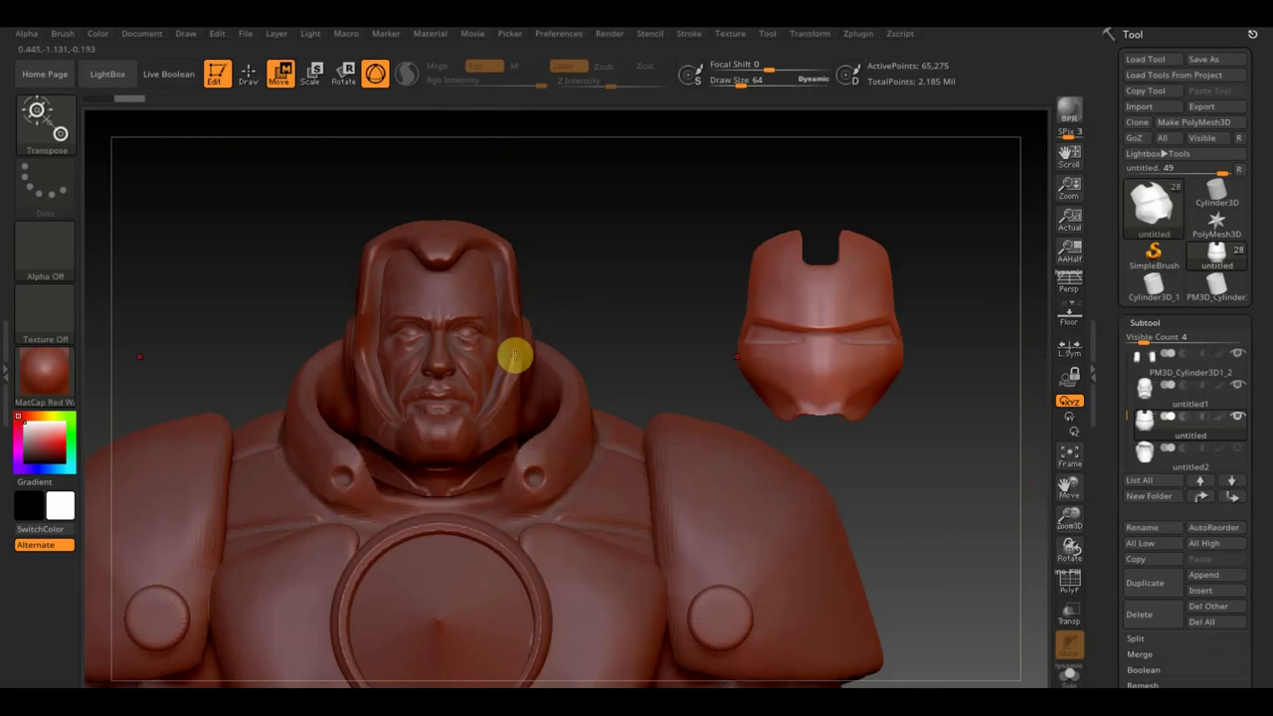
right_drag(591, 315, 610, 319)
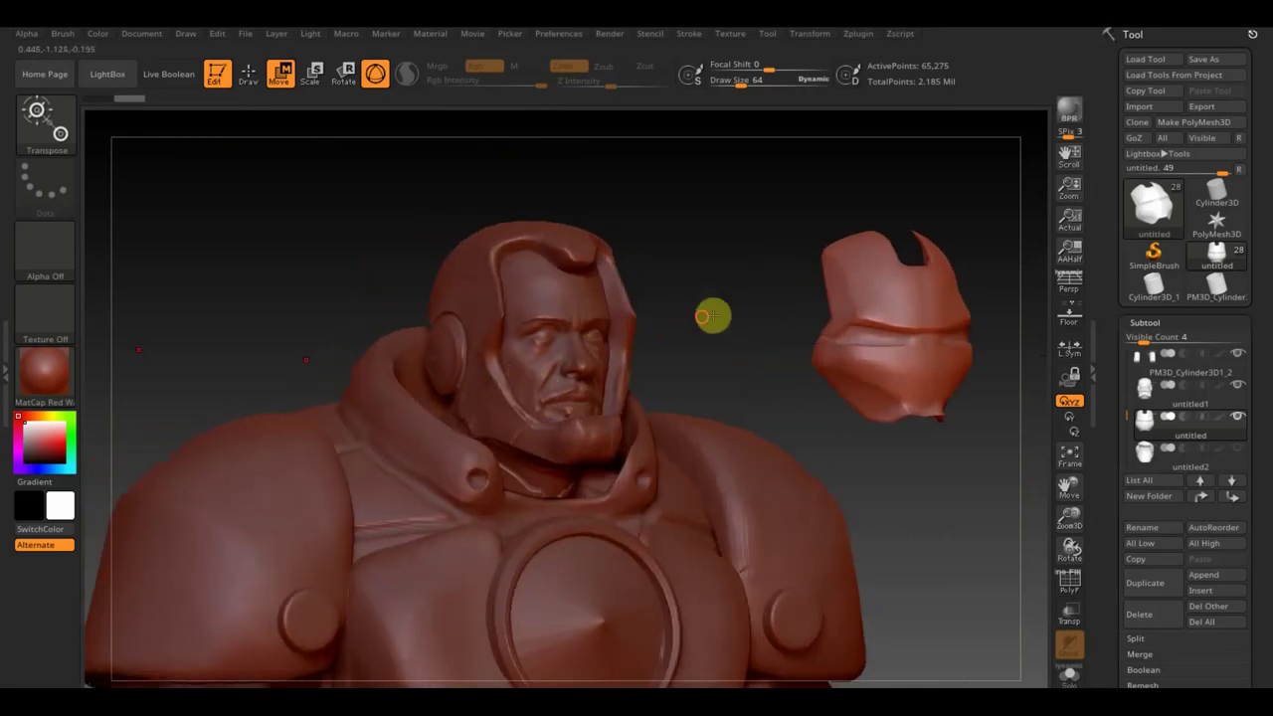
right_drag(710, 313, 654, 318)
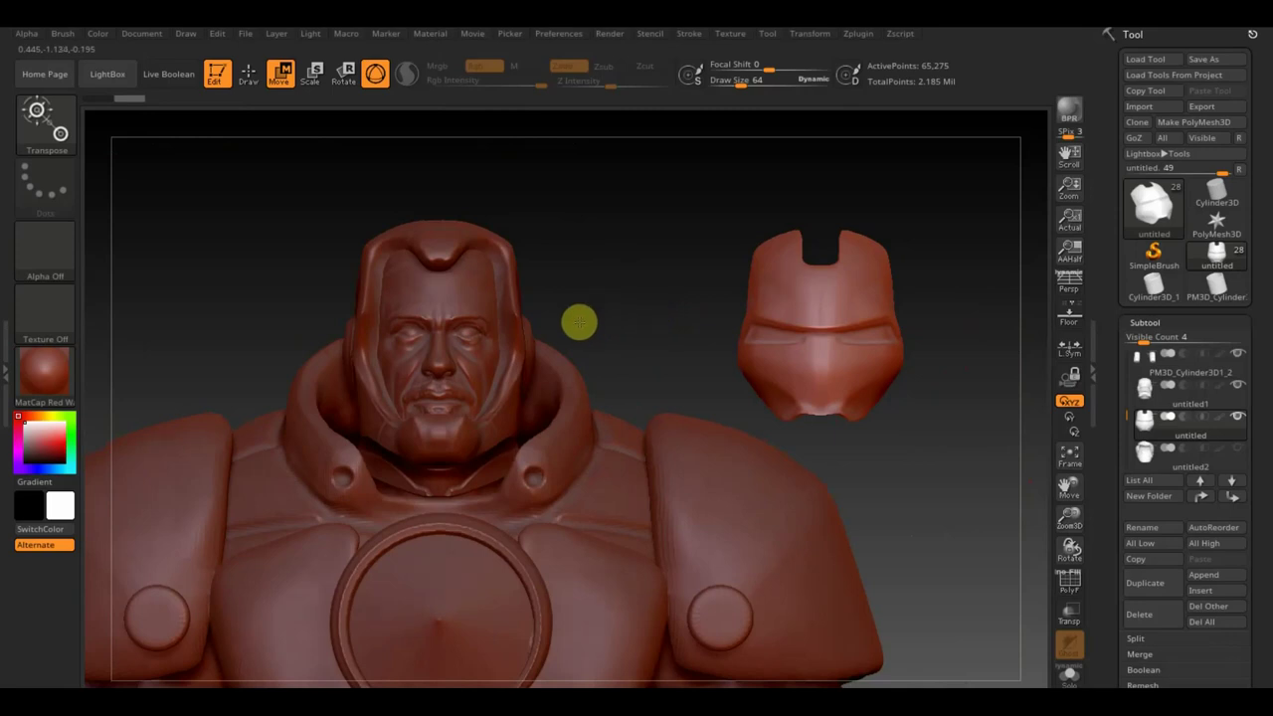
ctrl+right_drag(602, 333, 627, 372)
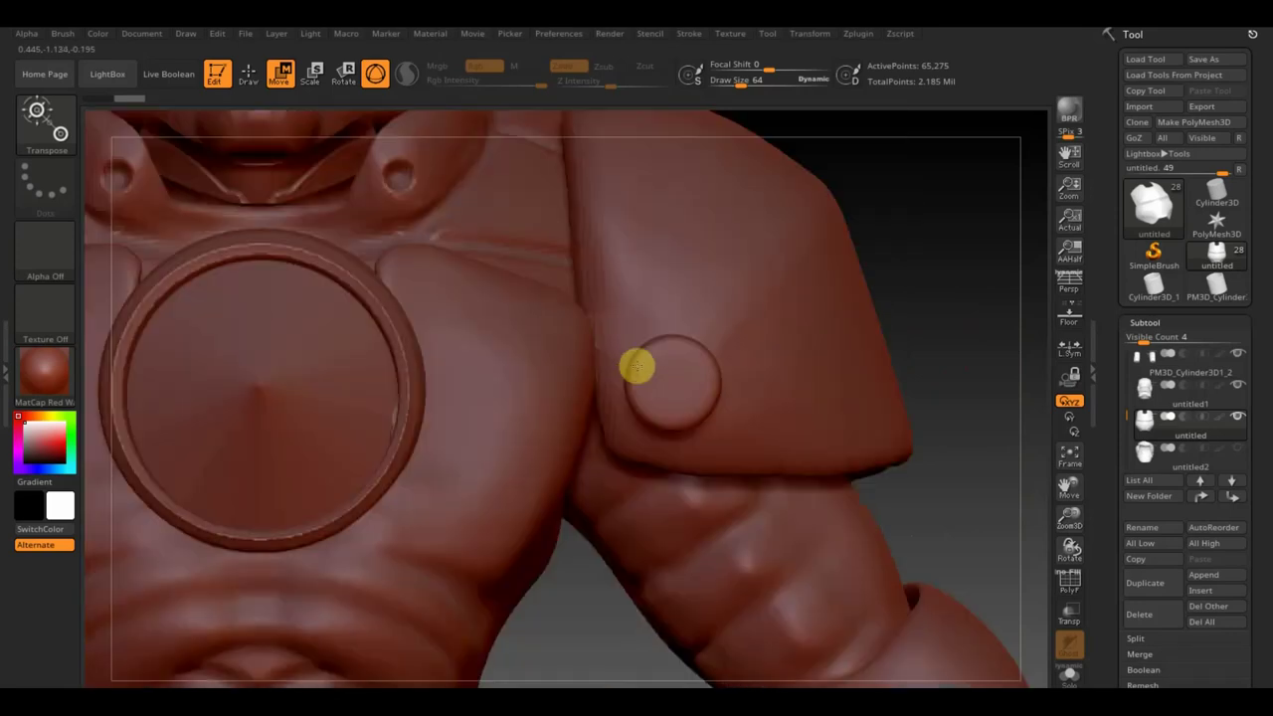
ctrl+right_drag(866, 230, 1055, 520)
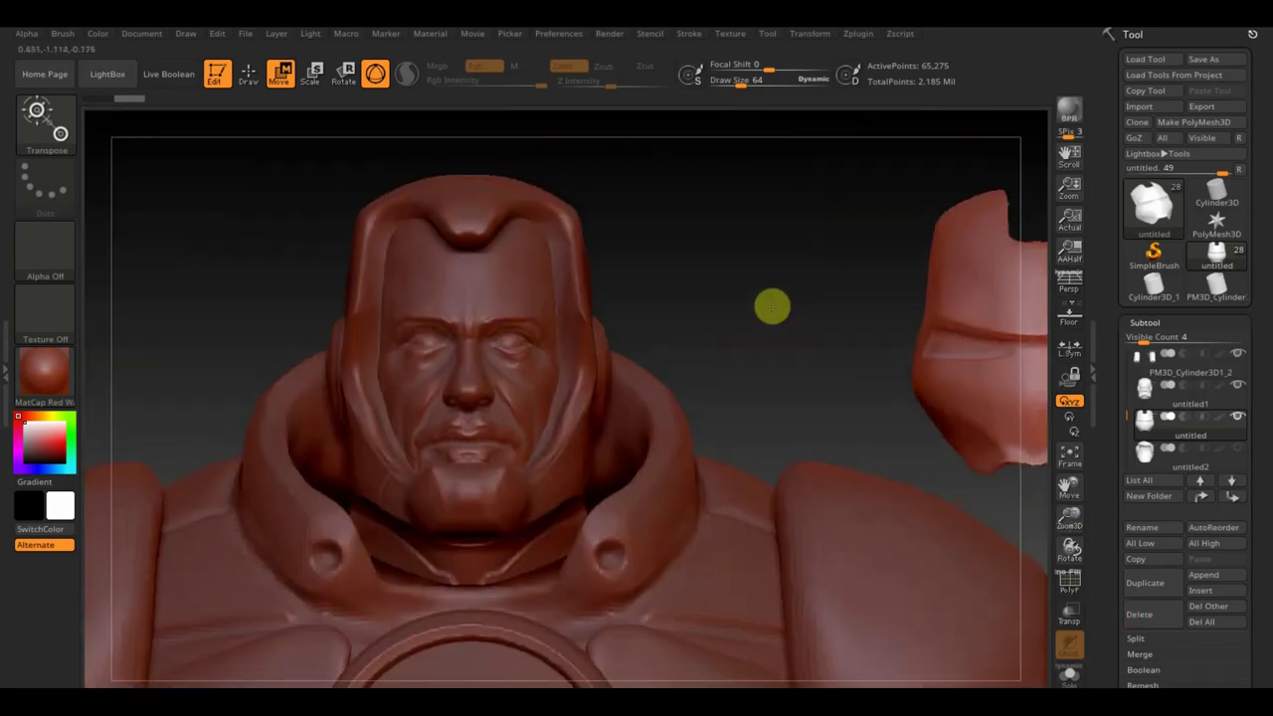
Step: Select the face subtool, switch to Draw with size 12, and open the brush library
click(1069, 581)
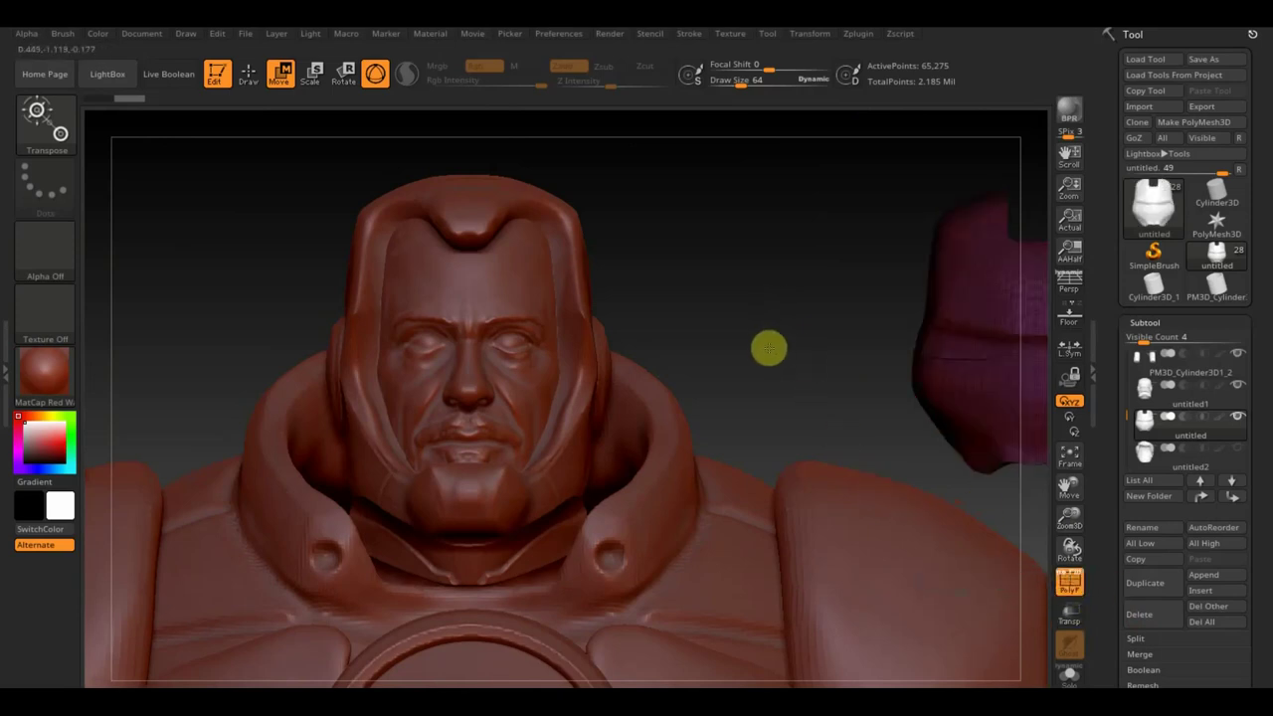
key(n)
click(685, 537)
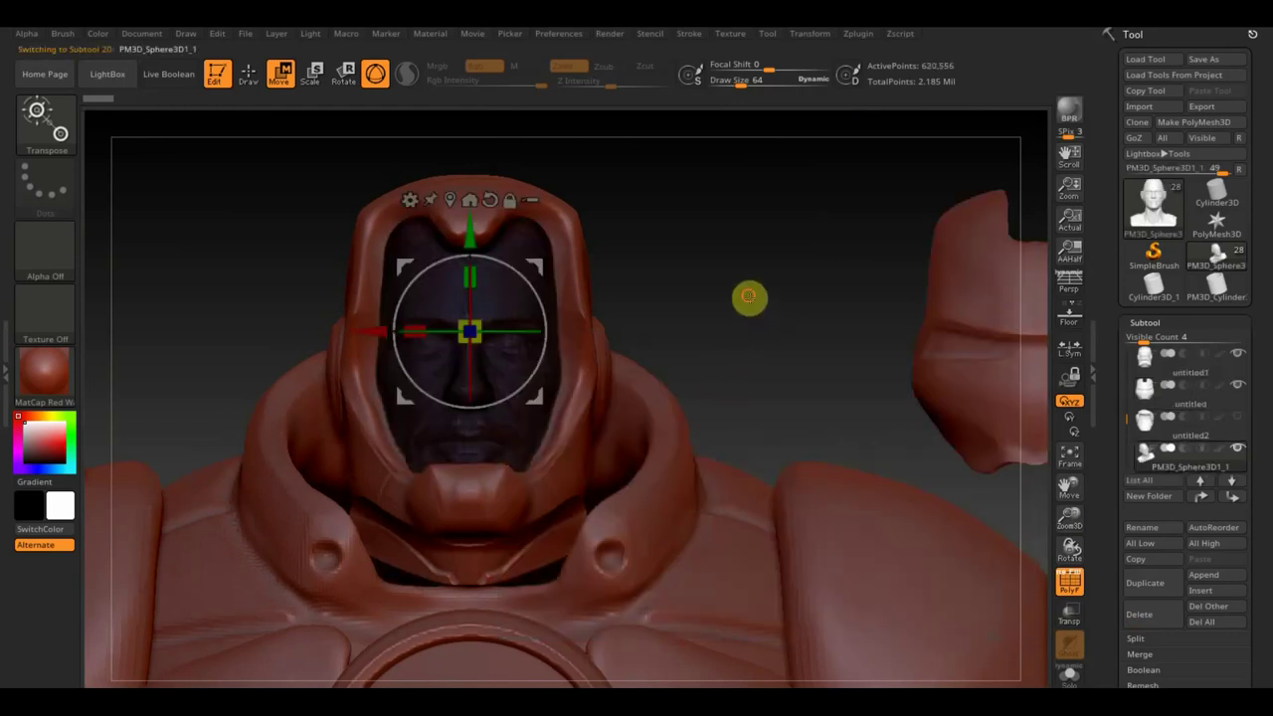
mouse_move(749, 297)
alt+mouse_down()
mouse_move(805, 430)
mouse_move(860, 480)
mouse_move(750, 238)
mouse_move(753, 259)
alt+mouse_up()
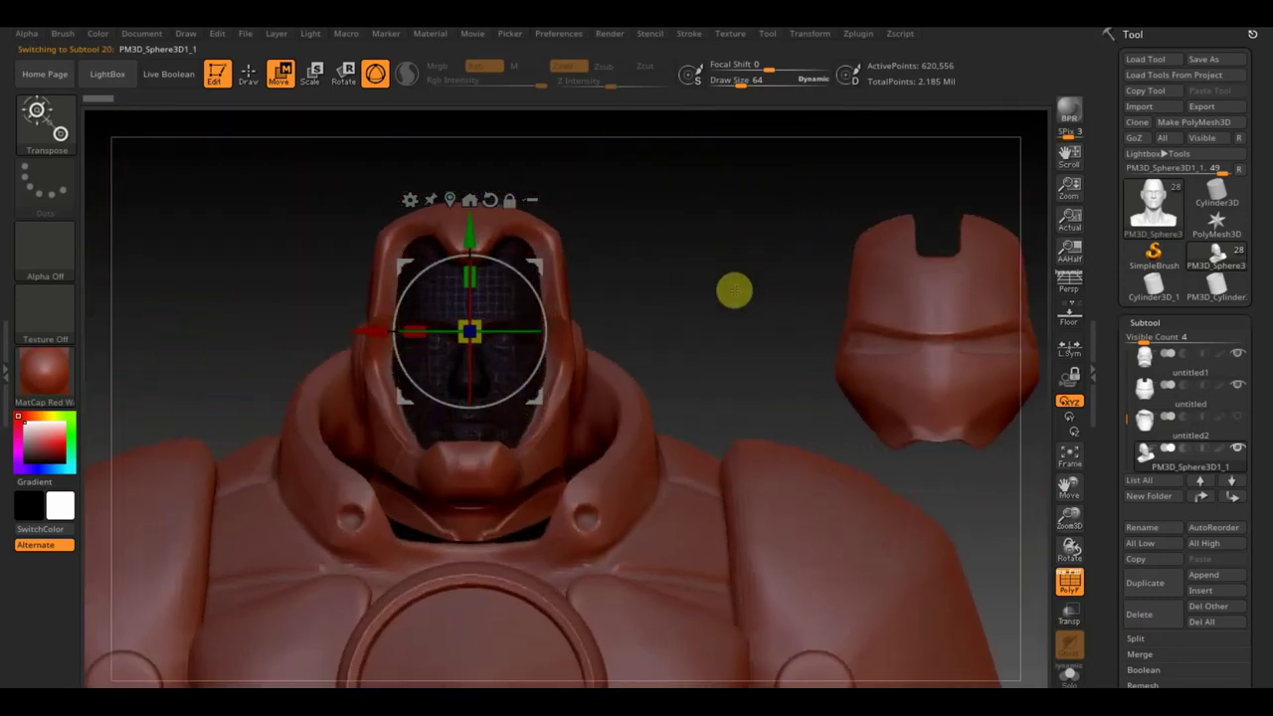
click(1070, 581)
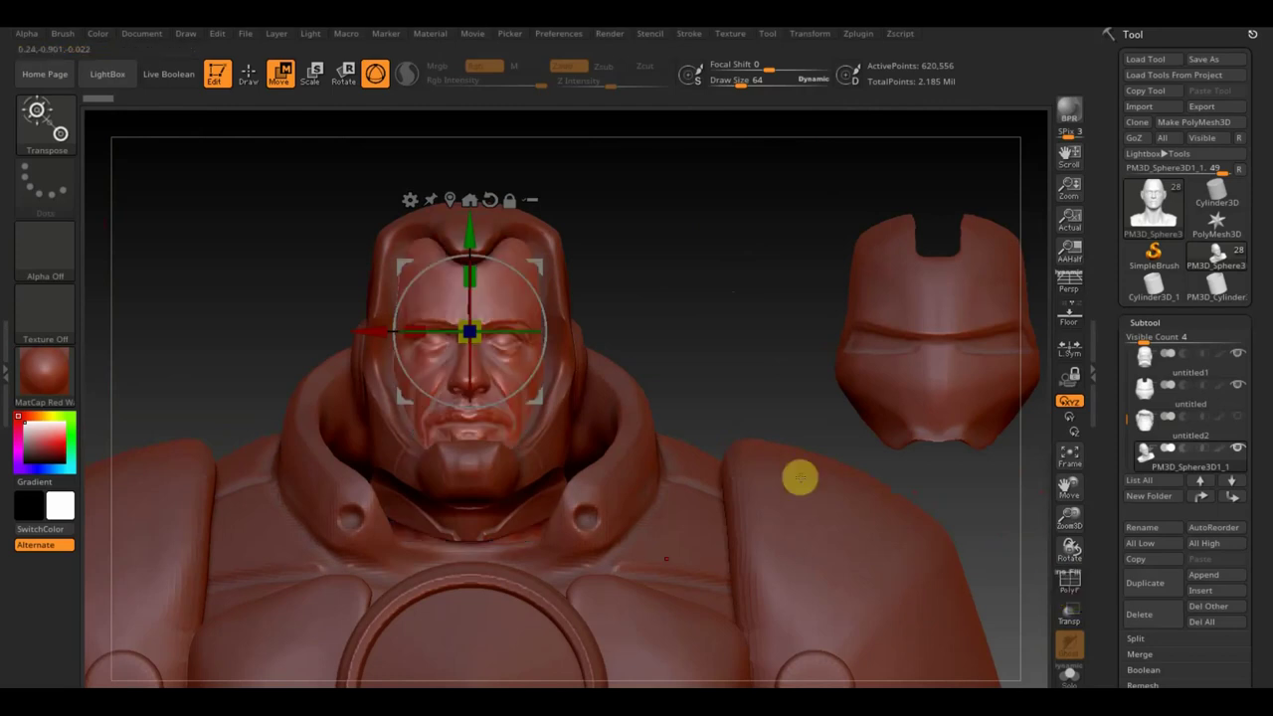
click(249, 73)
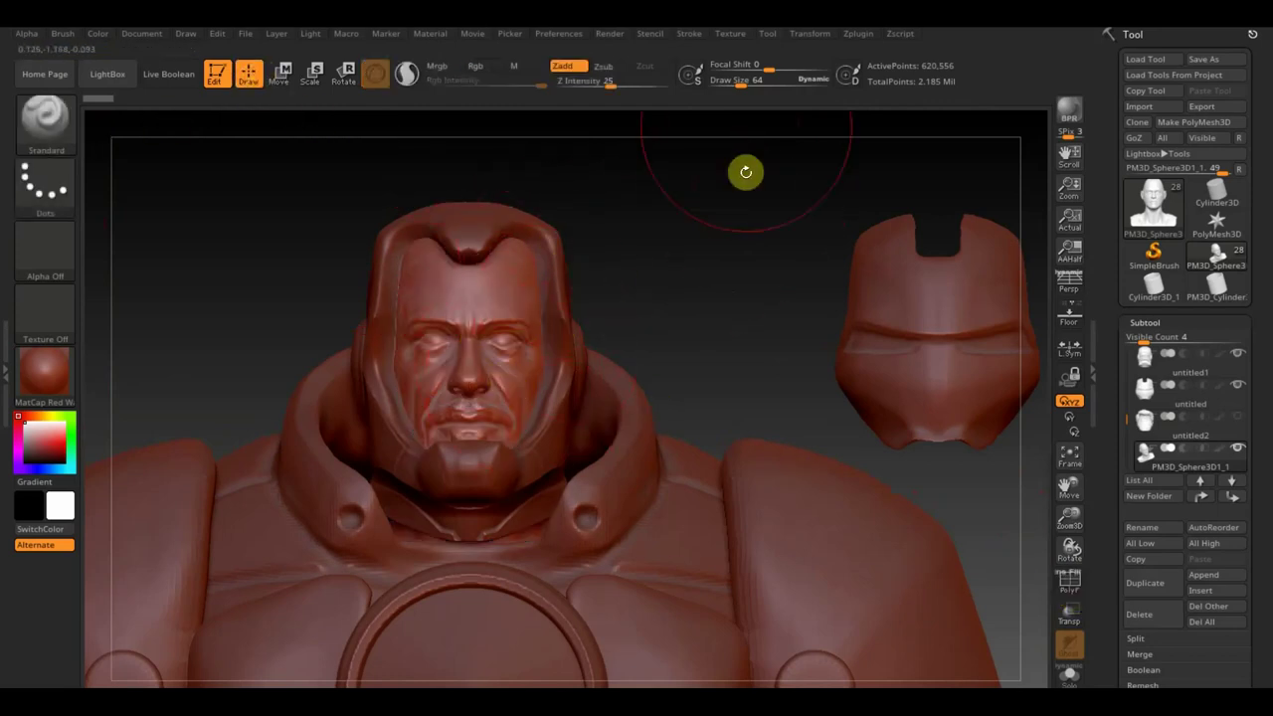
click(734, 81)
text(5)
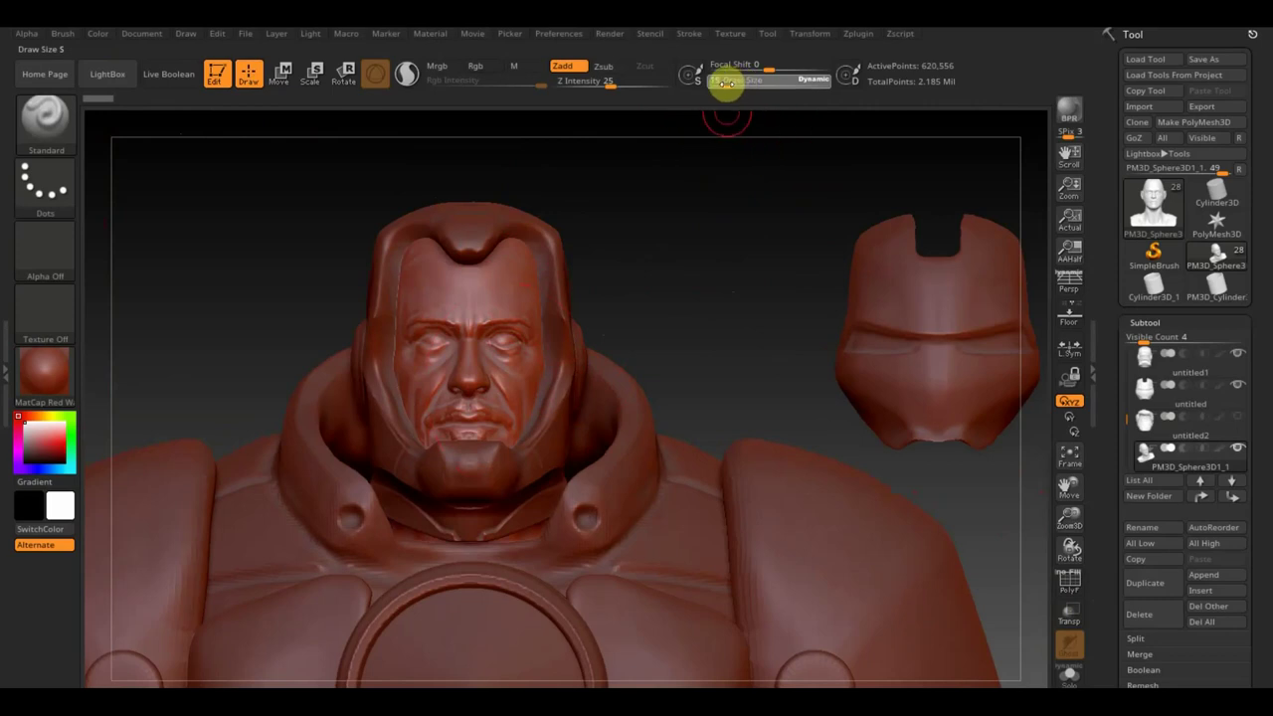
key(Return)
click(45, 117)
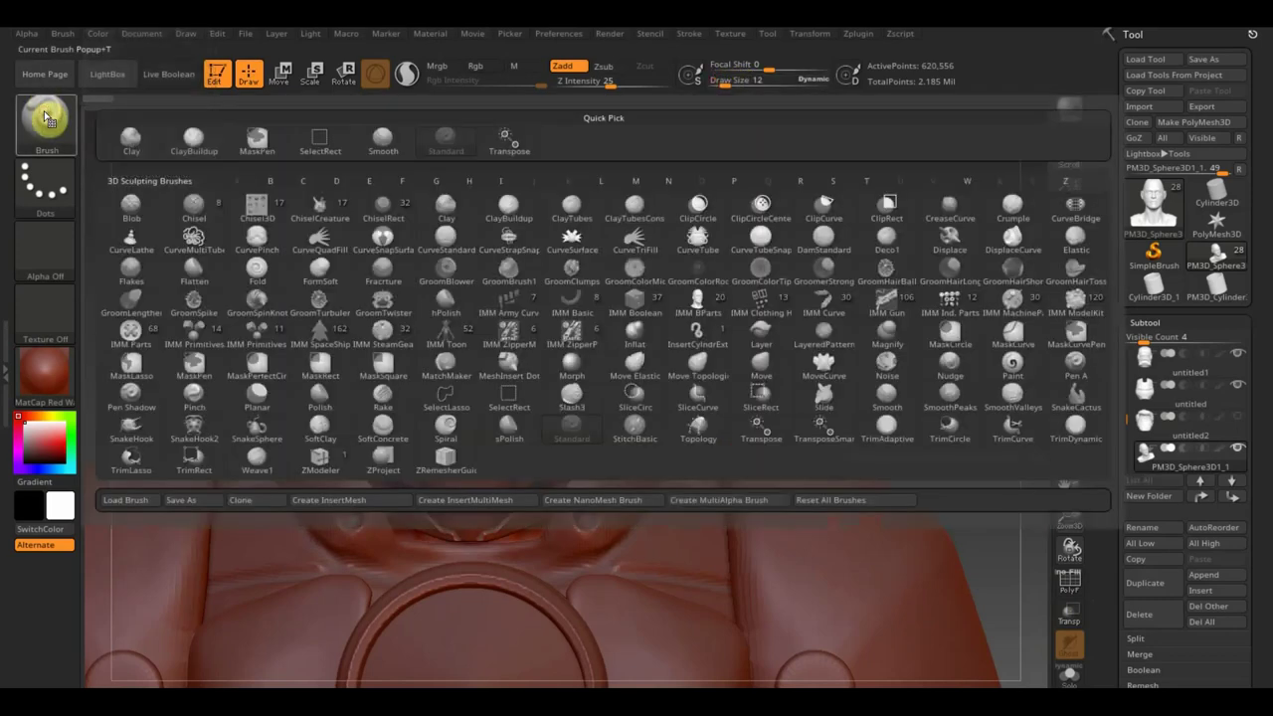
Step: Load the ClayBuildup brush, adjust its intensity, and show Brush Auto Masking options
click(202, 145)
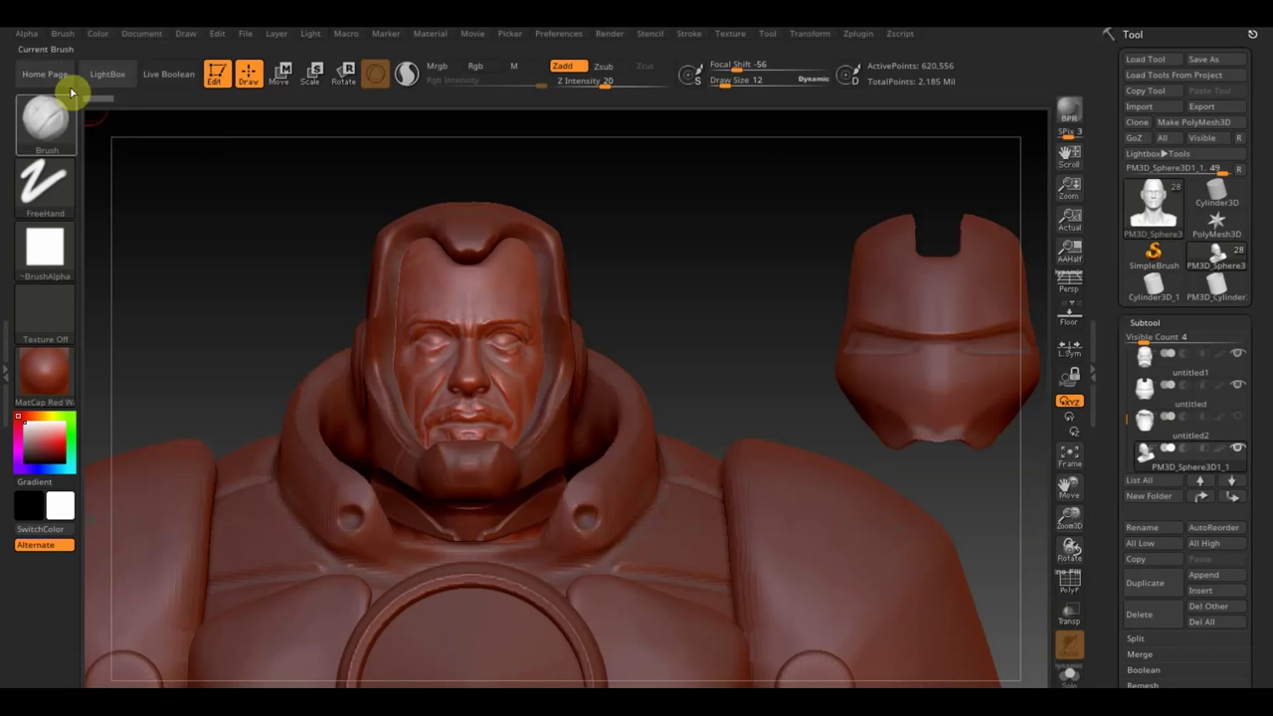
click(609, 84)
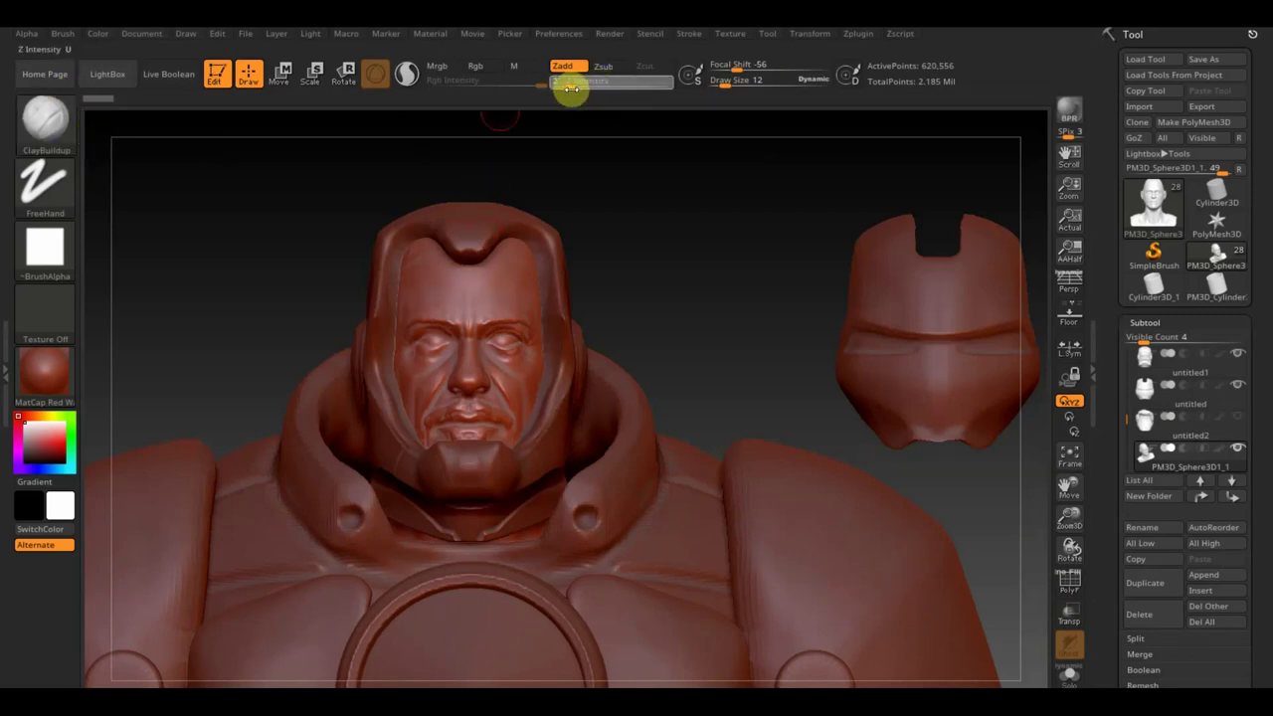
text(2)
click(70, 36)
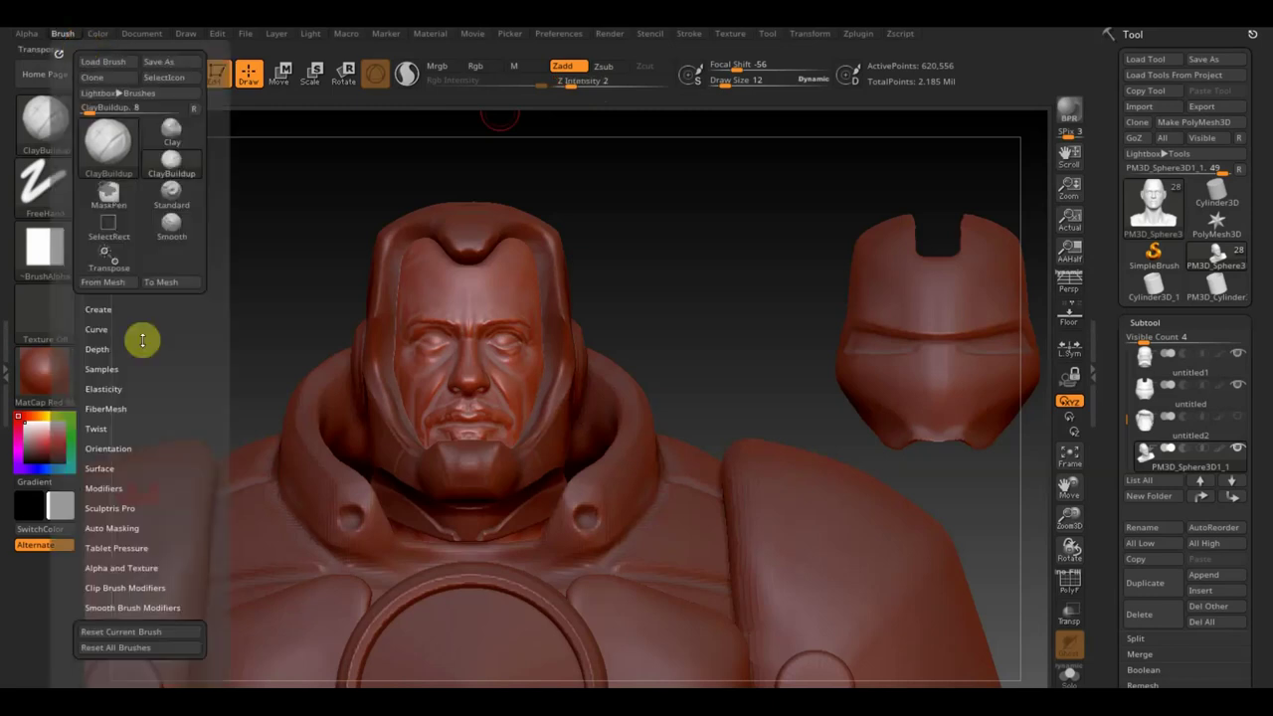
click(126, 527)
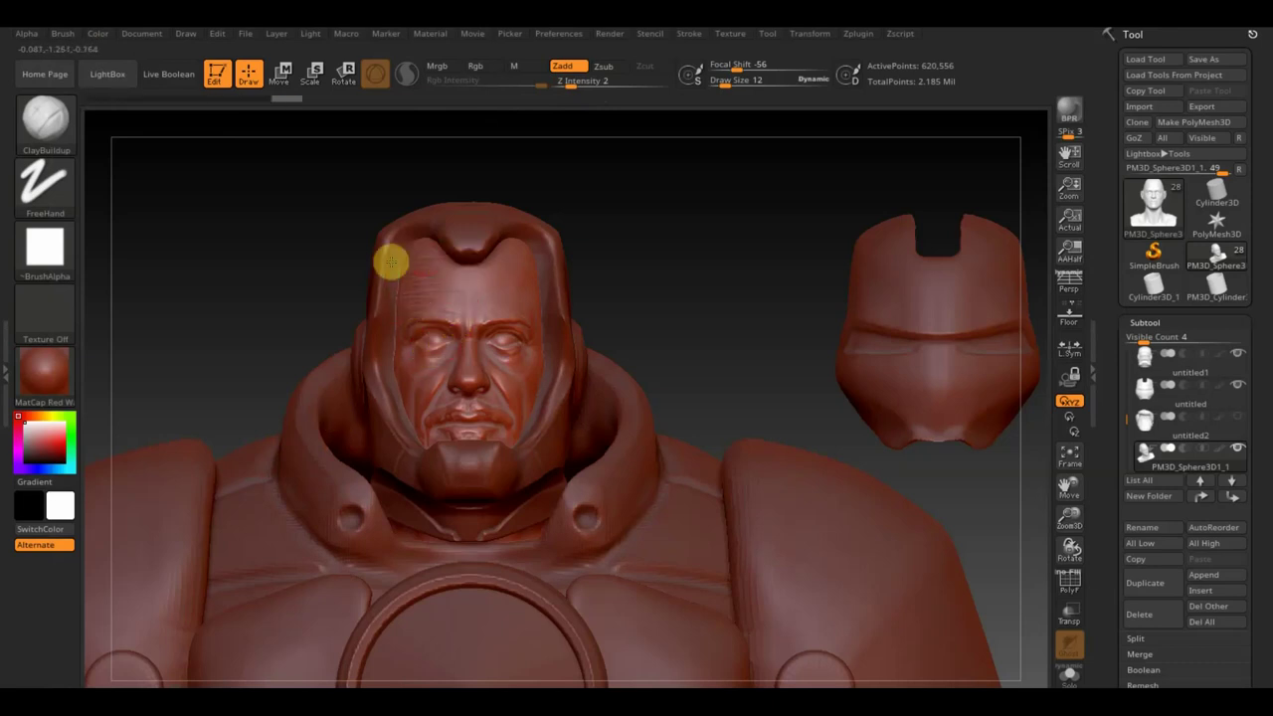
Step: Smooth the face's forehead and left cheek, then frame the figure and helmet
shift+drag(417, 260, 443, 280)
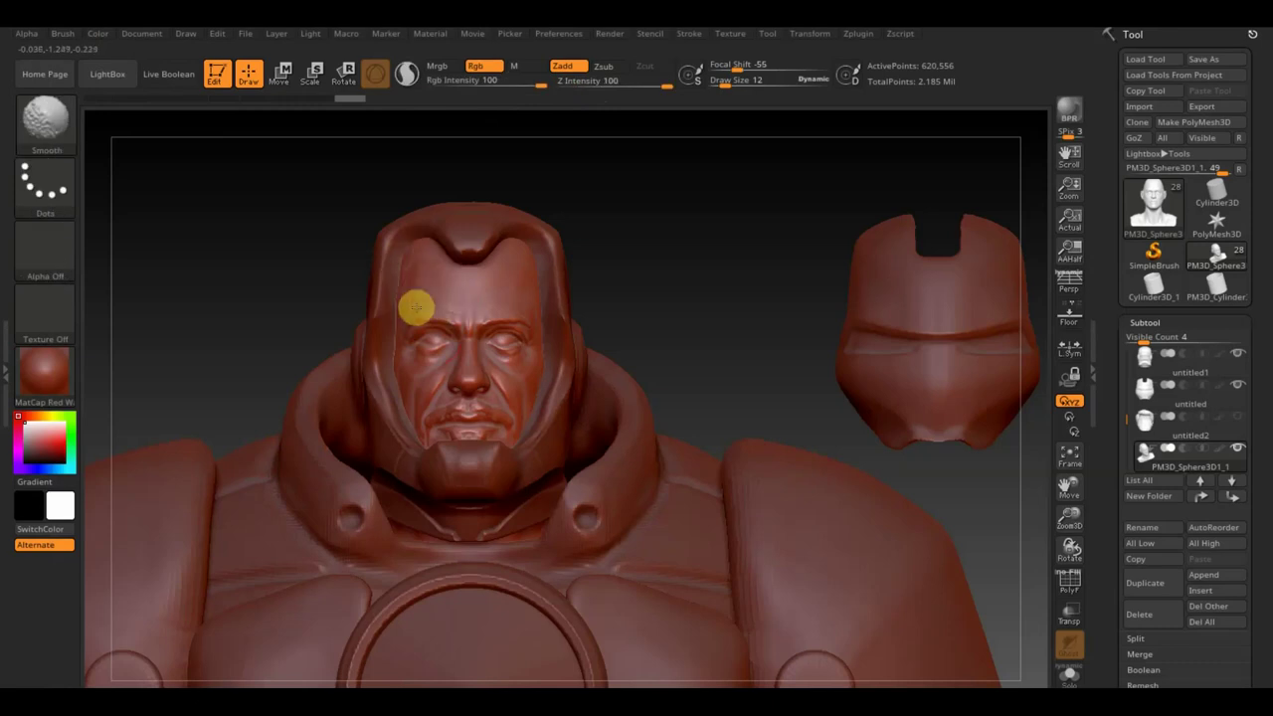
shift+drag(419, 295, 425, 338)
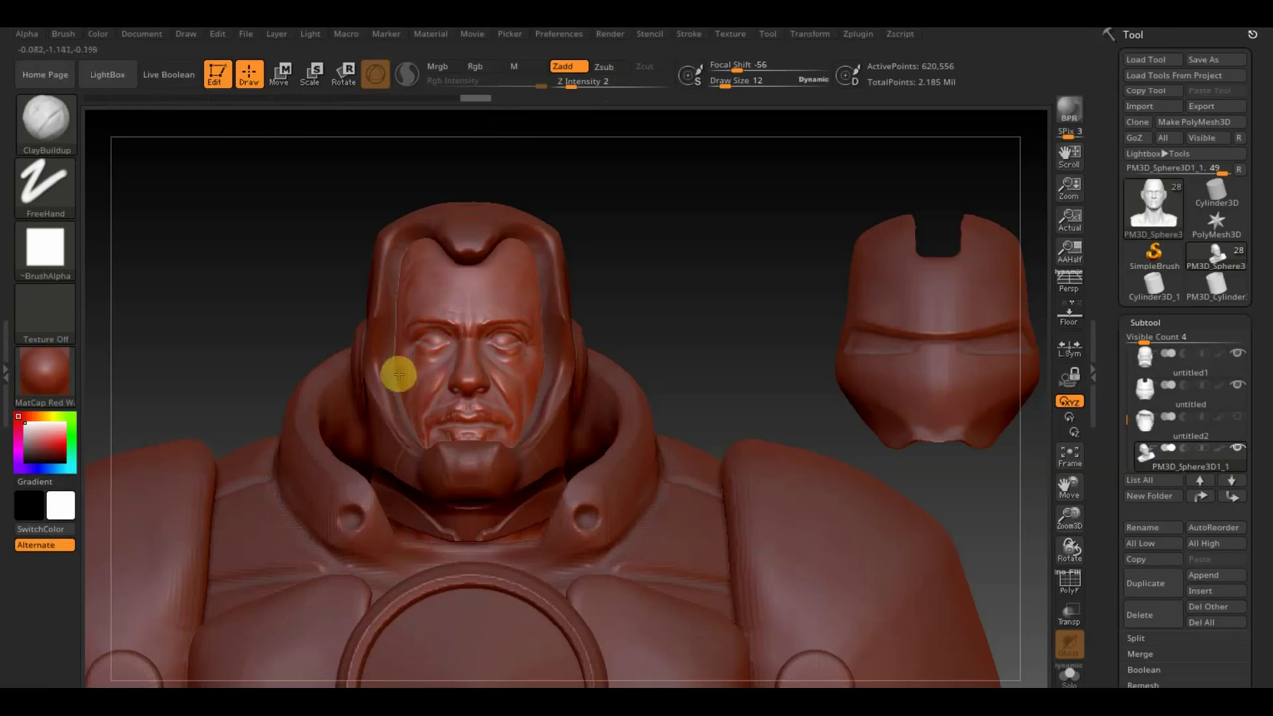
shift+drag(402, 398, 398, 387)
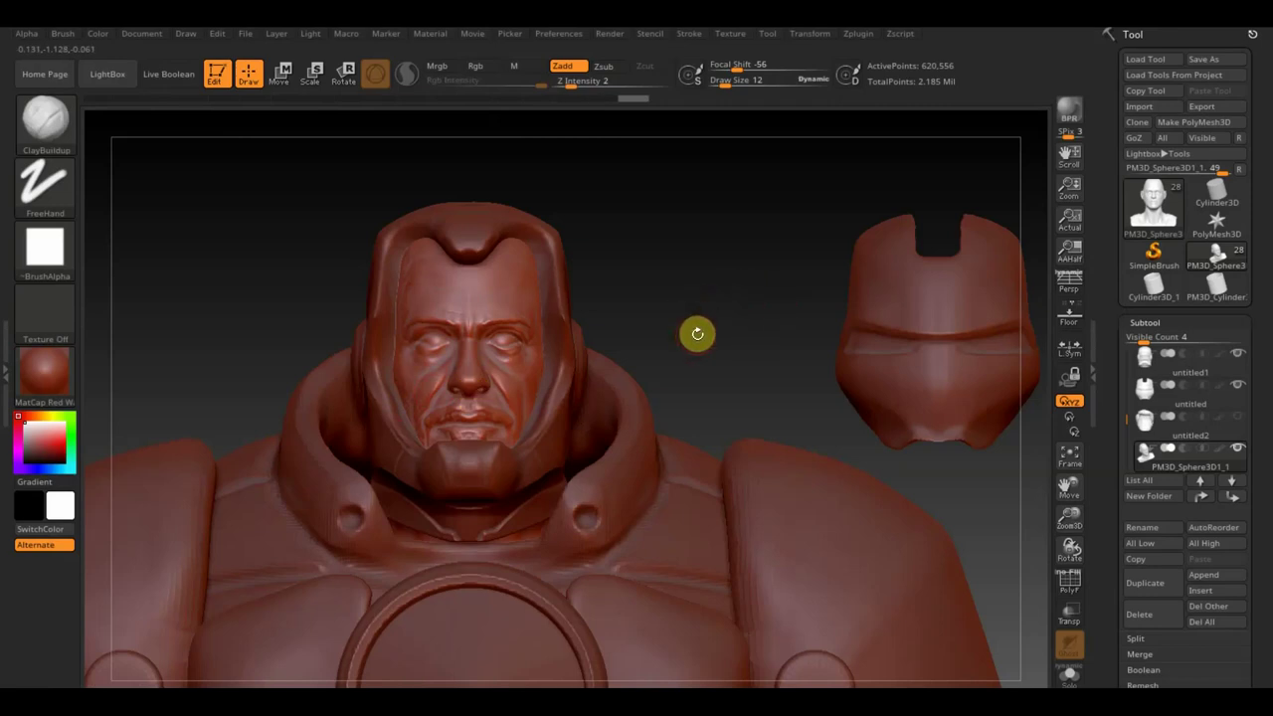
drag(719, 350, 682, 239)
mouse_move(841, 429)
mouse_down()
mouse_move(805, 301)
mouse_move(805, 349)
mouse_move(859, 262)
mouse_up()
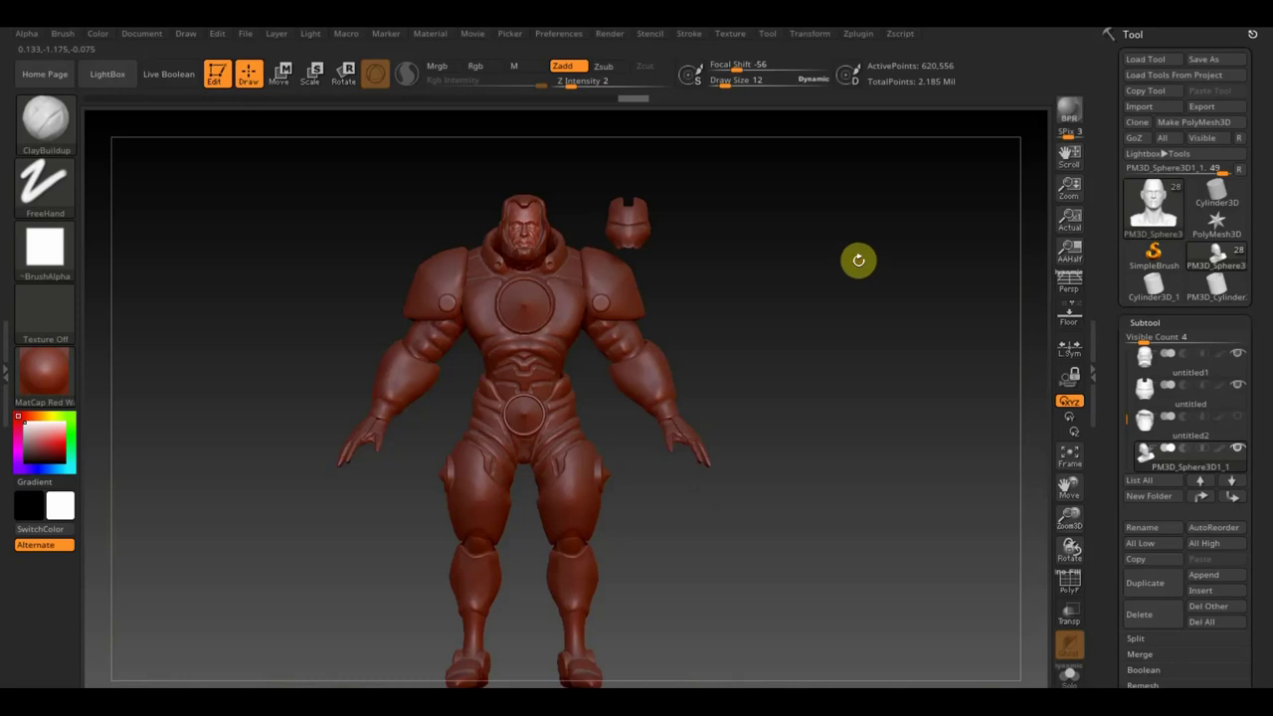
Step: Open ZBrushProjectжелезо красскаразвертка2 through File > Open, answering the save prompt
click(248, 38)
click(293, 64)
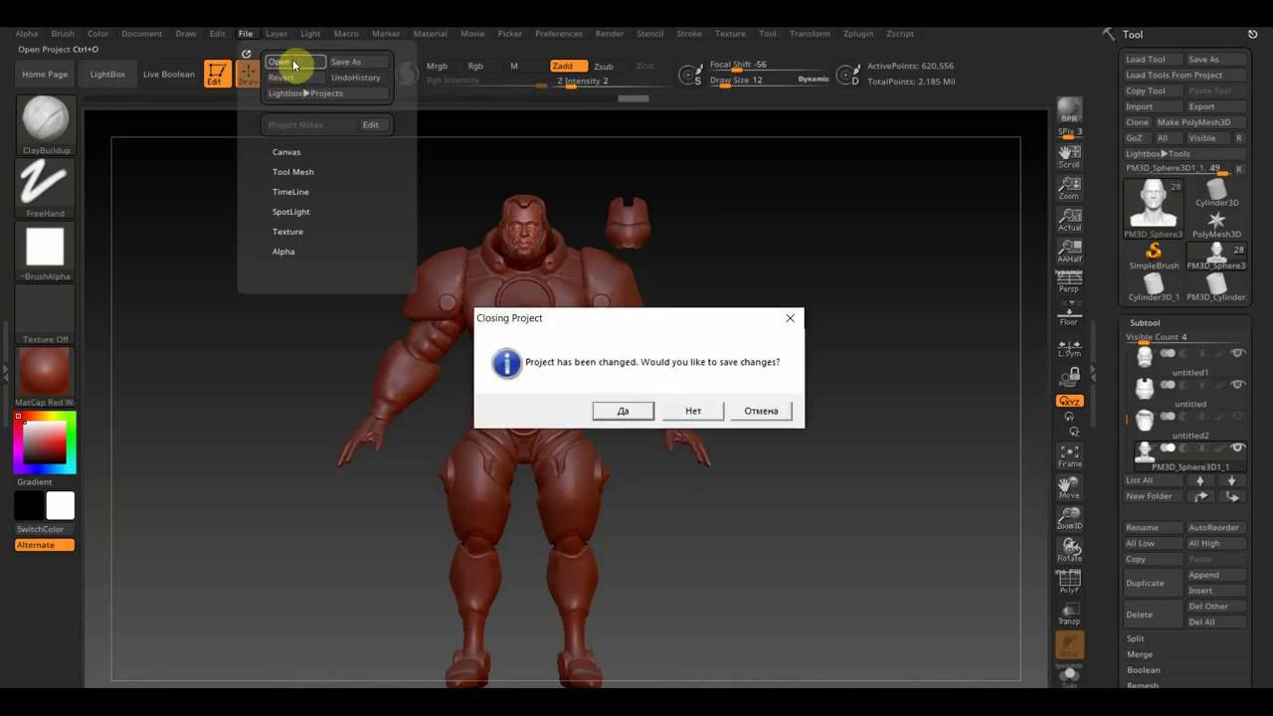
click(689, 414)
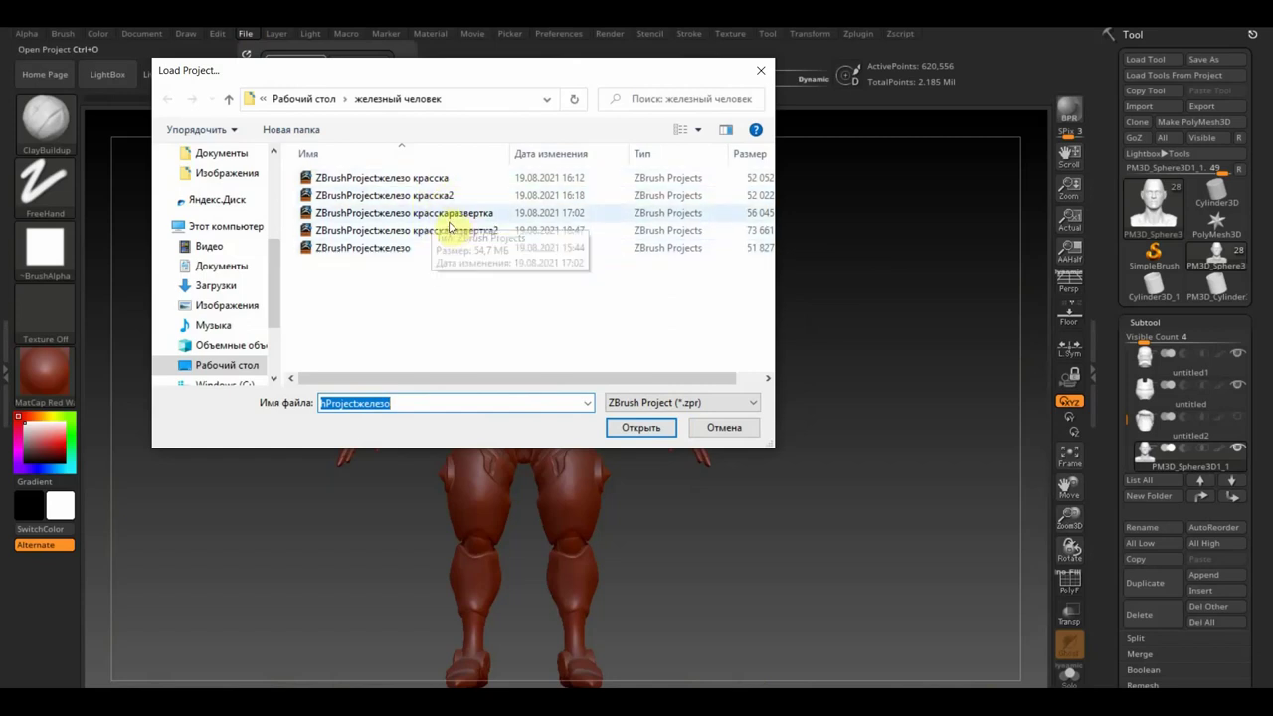
click(437, 215)
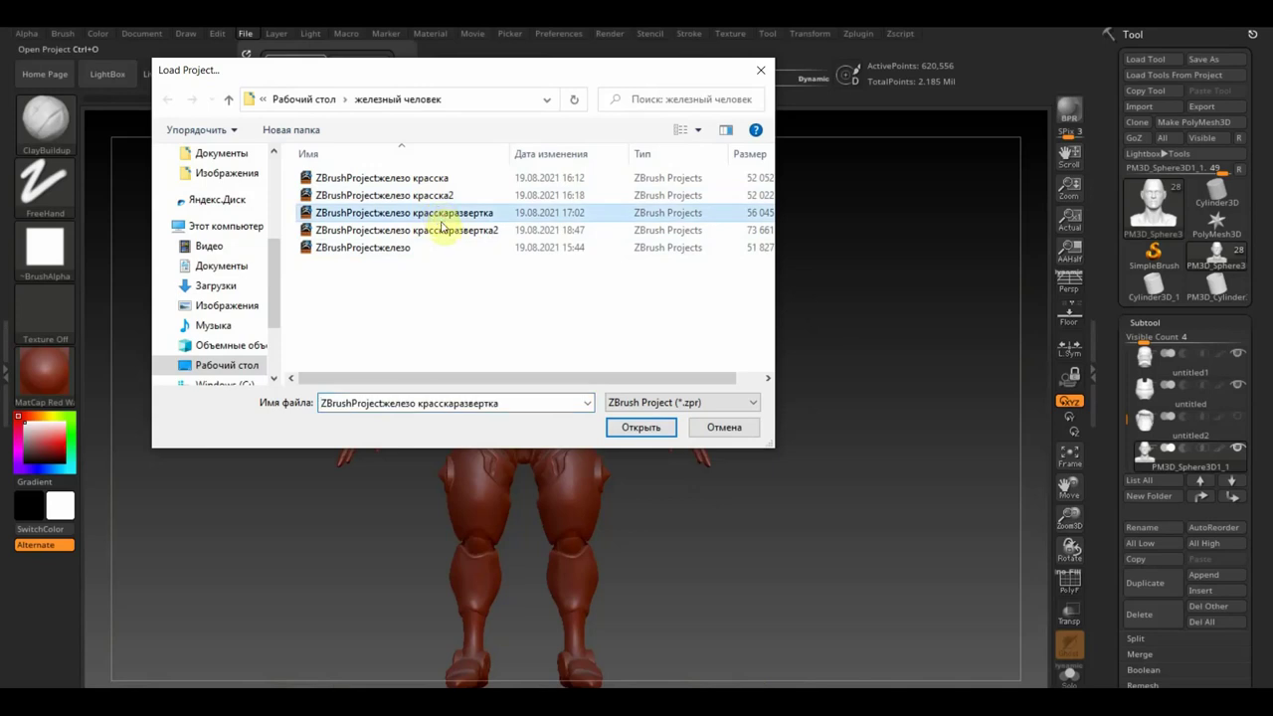
click(442, 230)
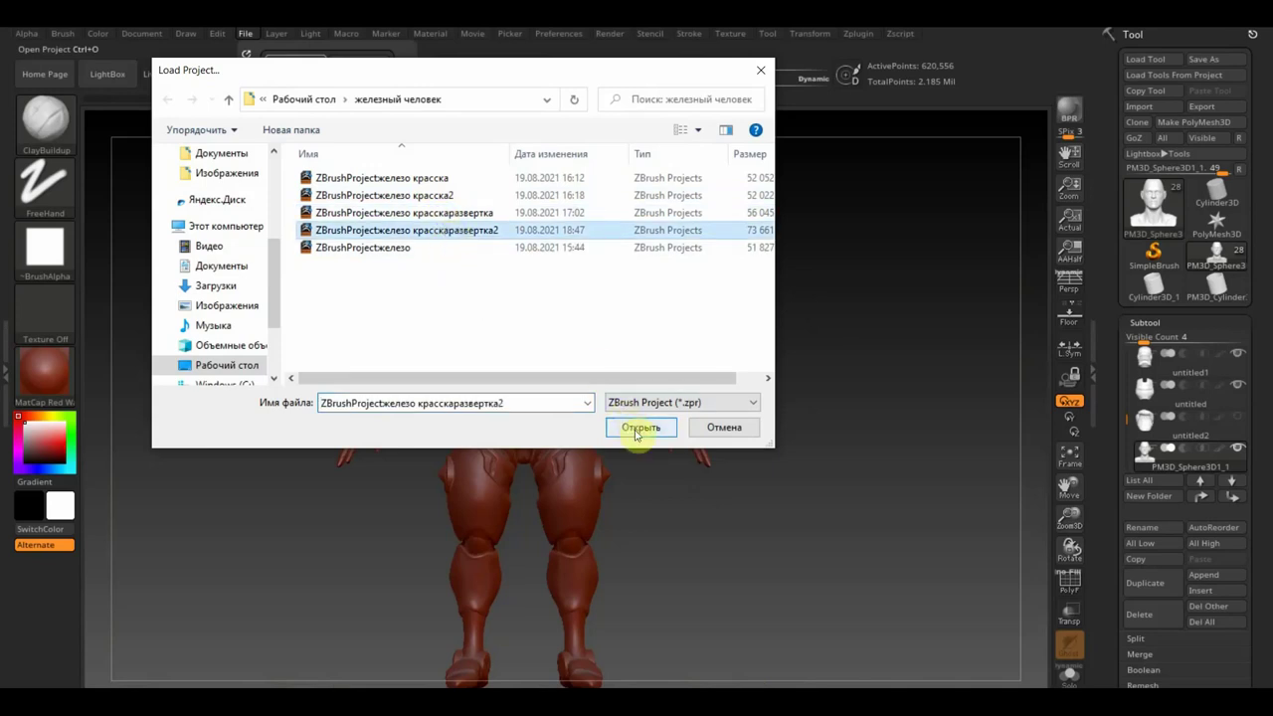
click(638, 427)
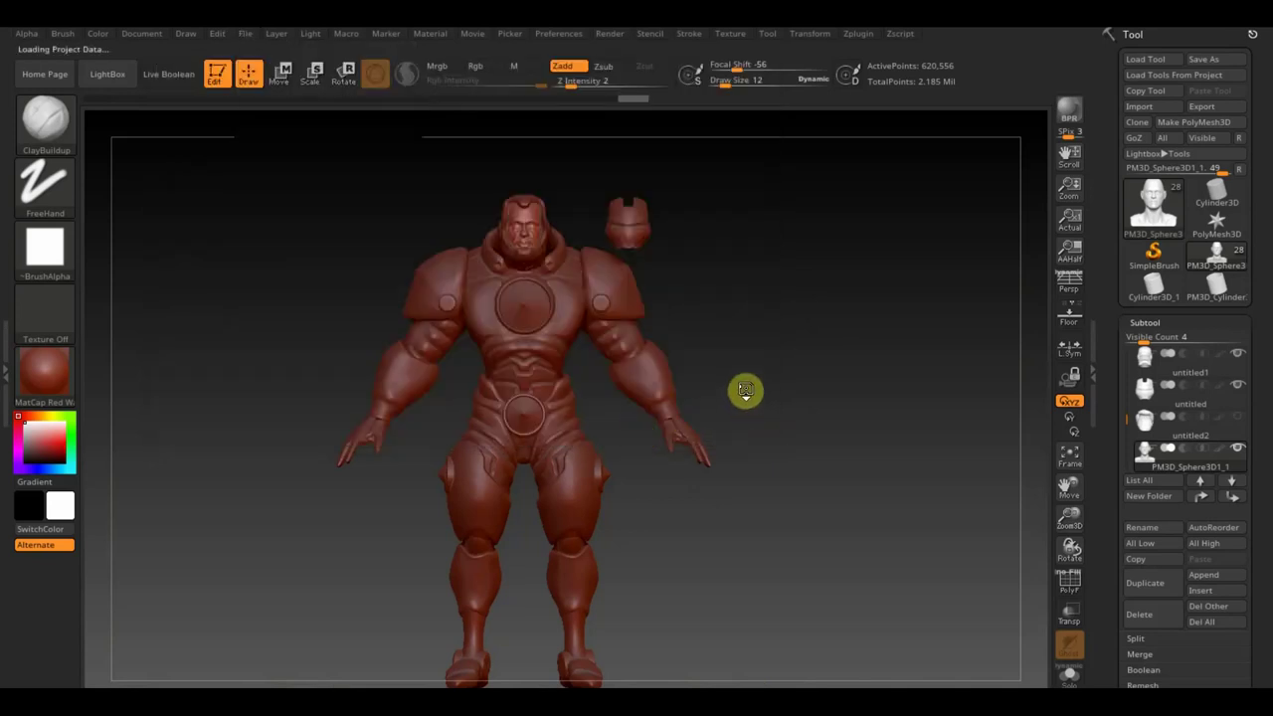
Step: Activate the second subtool, toggle its polypaint off and on, and expand Tool > Geometry
mouse_move(747, 418)
mouse_down()
mouse_move(787, 431)
mouse_move(827, 375)
mouse_move(842, 316)
mouse_move(796, 401)
mouse_move(810, 404)
mouse_up()
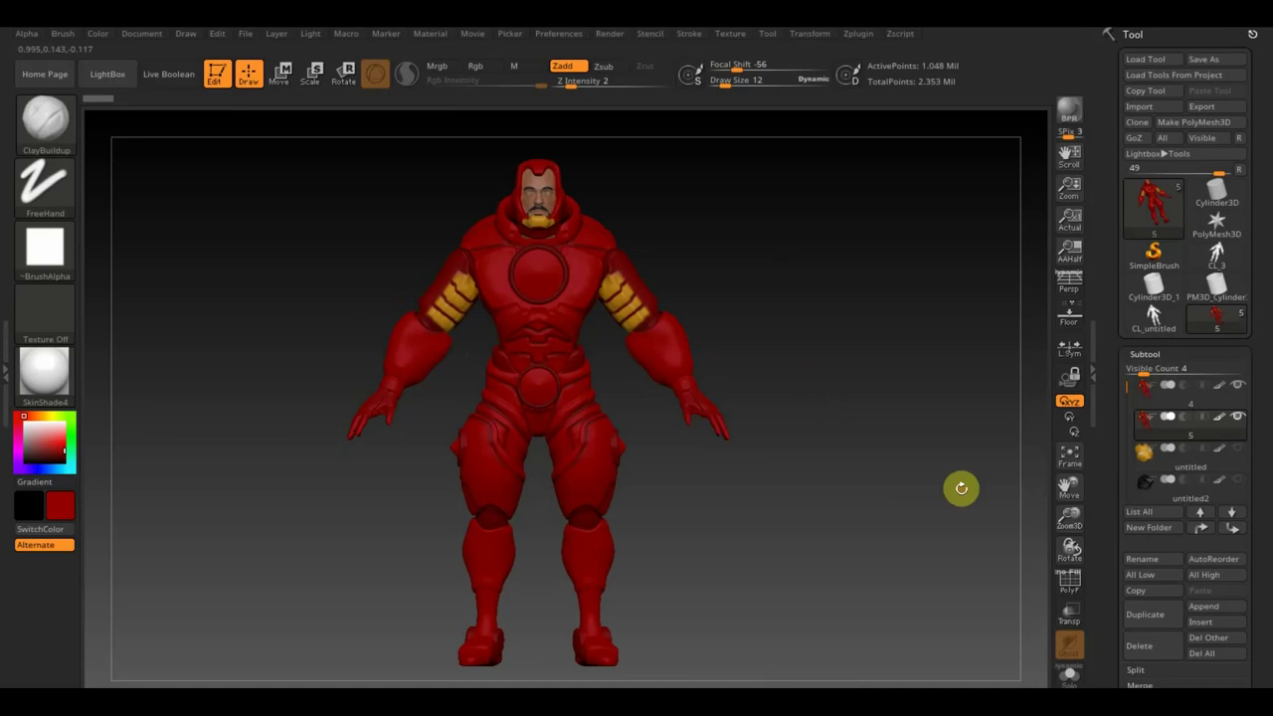
click(1207, 417)
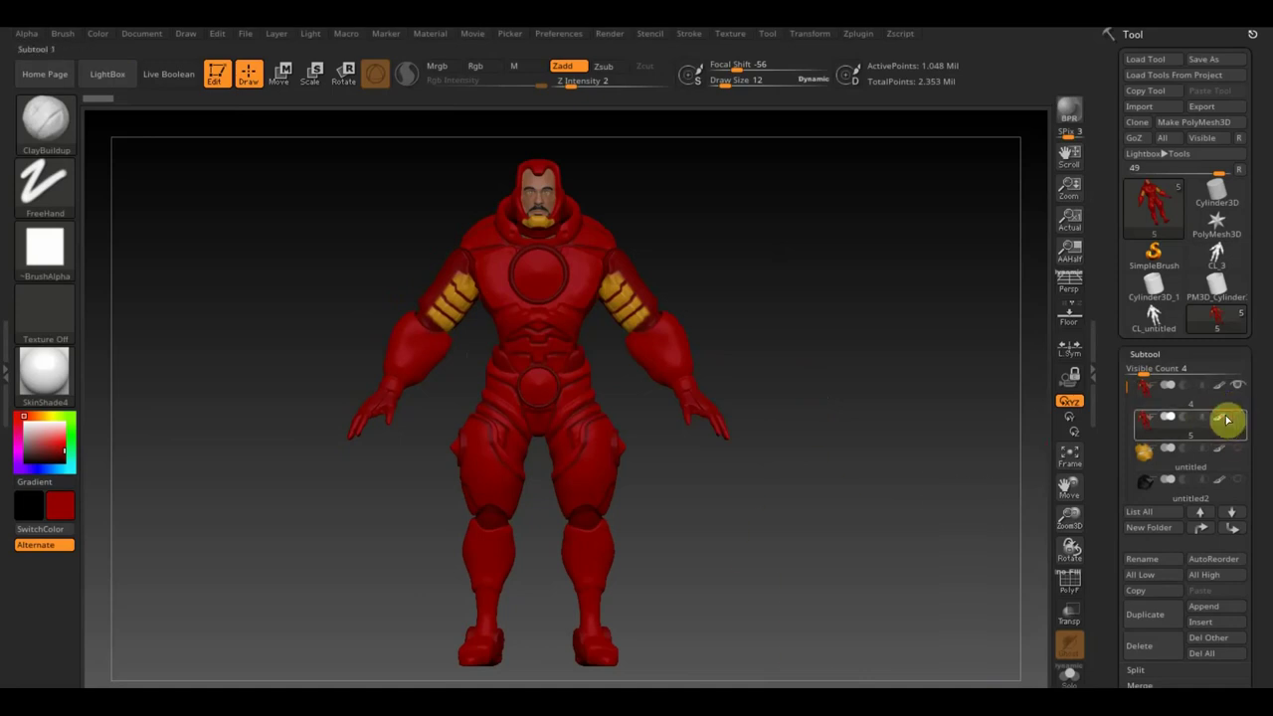
click(1223, 417)
click(1161, 401)
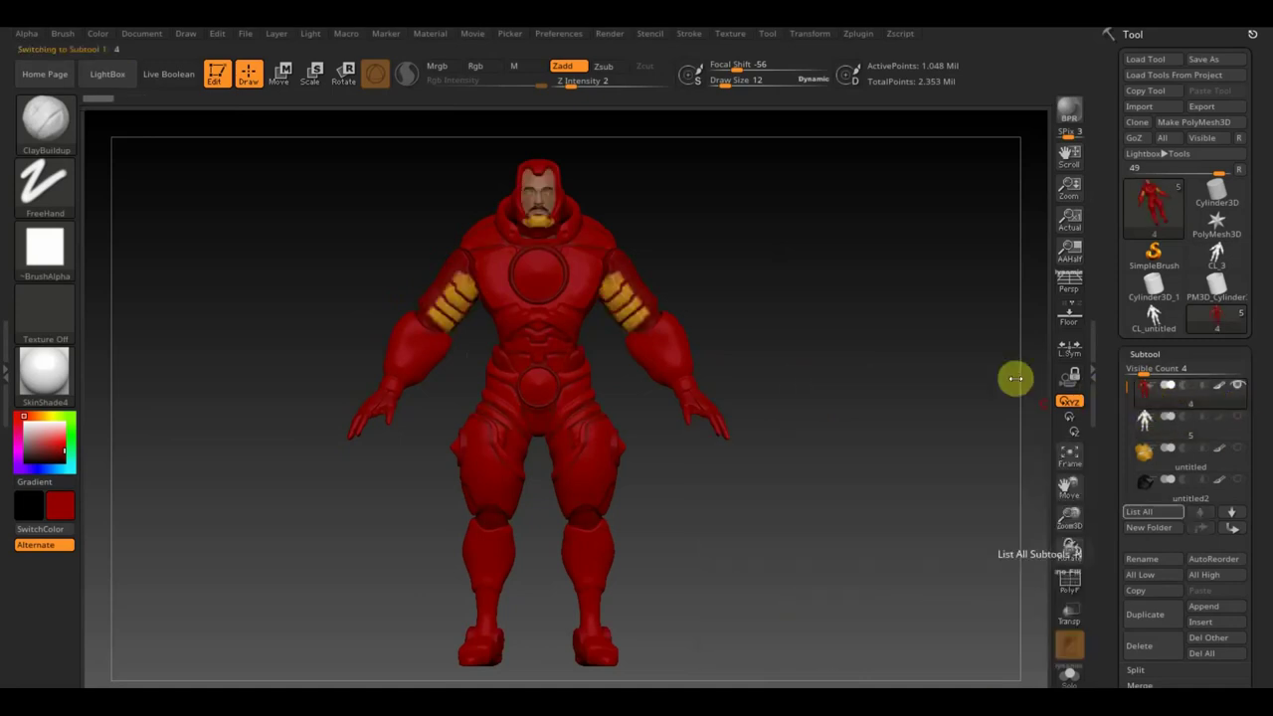
drag(1265, 607, 1261, 506)
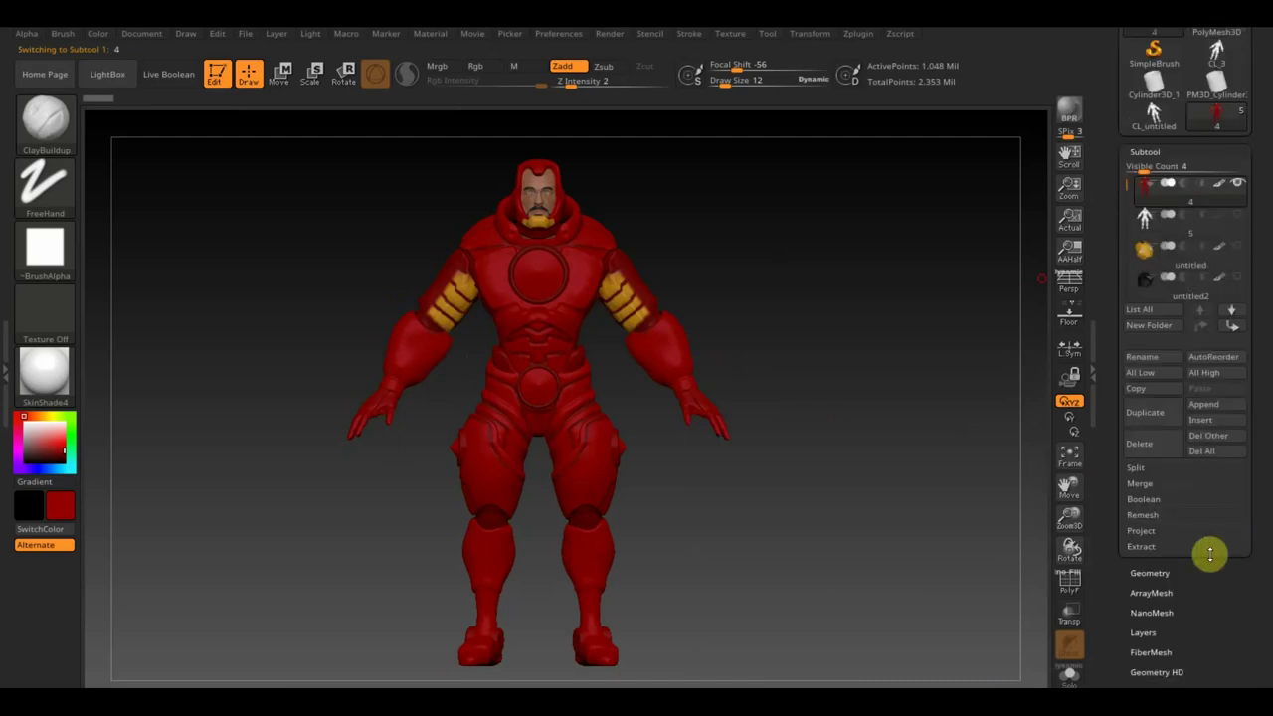
click(1155, 572)
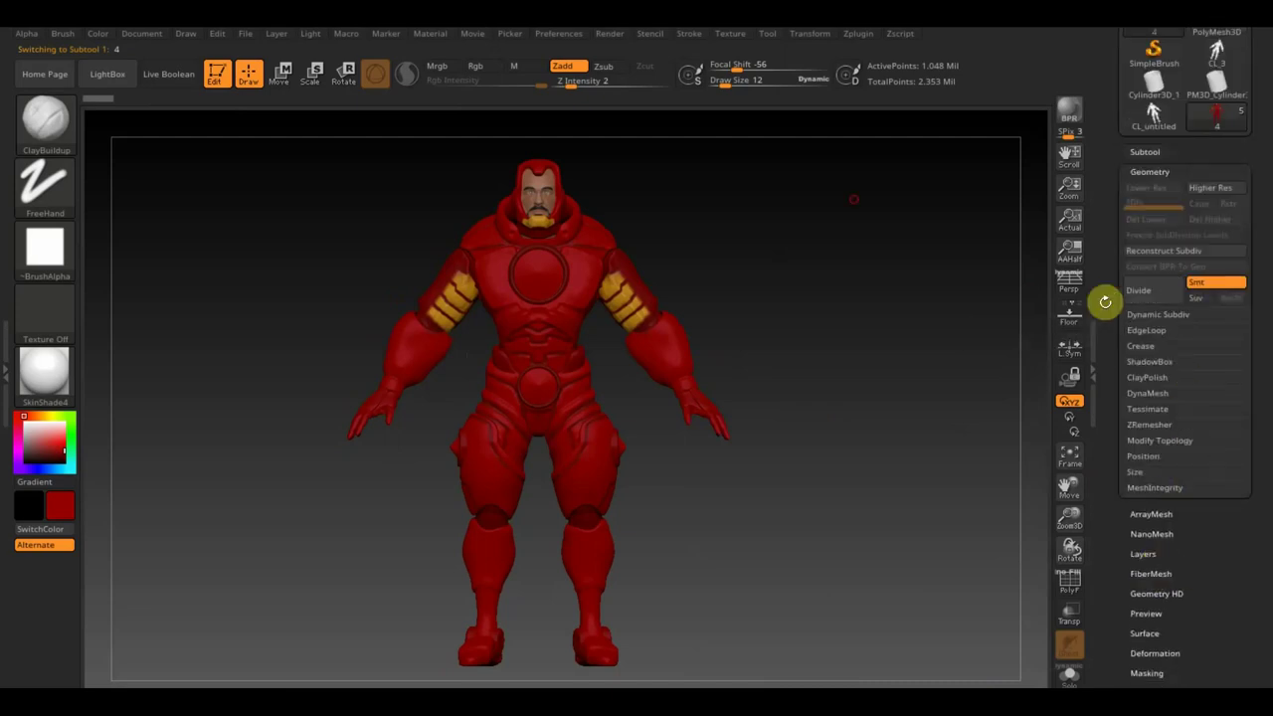
Step: Rotate and reframe the red-and-gold Iron Man to inspect its front and sides
mouse_move(770, 245)
mouse_down()
mouse_move(809, 249)
mouse_move(776, 249)
mouse_move(777, 316)
mouse_move(853, 420)
mouse_move(762, 364)
mouse_move(782, 521)
mouse_move(878, 324)
mouse_move(855, 312)
mouse_move(861, 275)
mouse_move(881, 286)
mouse_move(815, 302)
mouse_move(838, 352)
mouse_move(824, 367)
mouse_move(745, 347)
mouse_move(580, 383)
mouse_up()
shift+drag(895, 276, 878, 304)
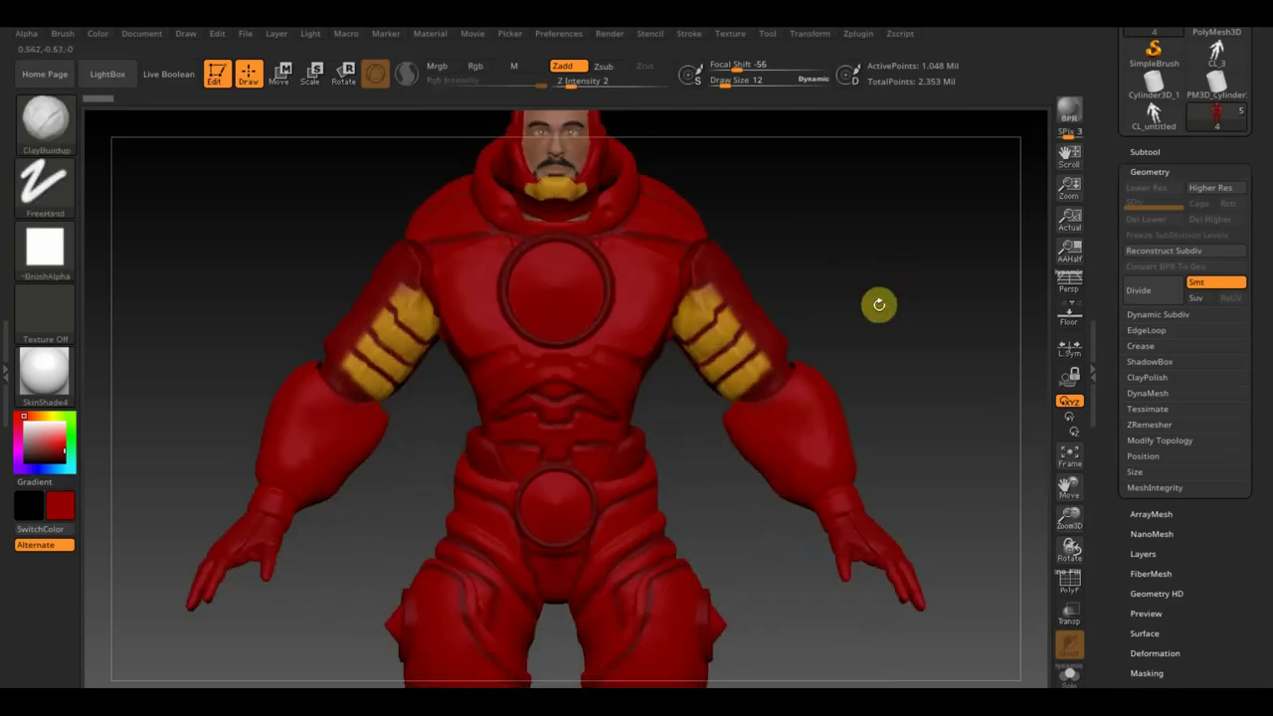
alt+drag(730, 575, 722, 408)
mouse_move(726, 476)
alt+mouse_down()
mouse_move(705, 367)
mouse_move(798, 374)
alt+mouse_up()
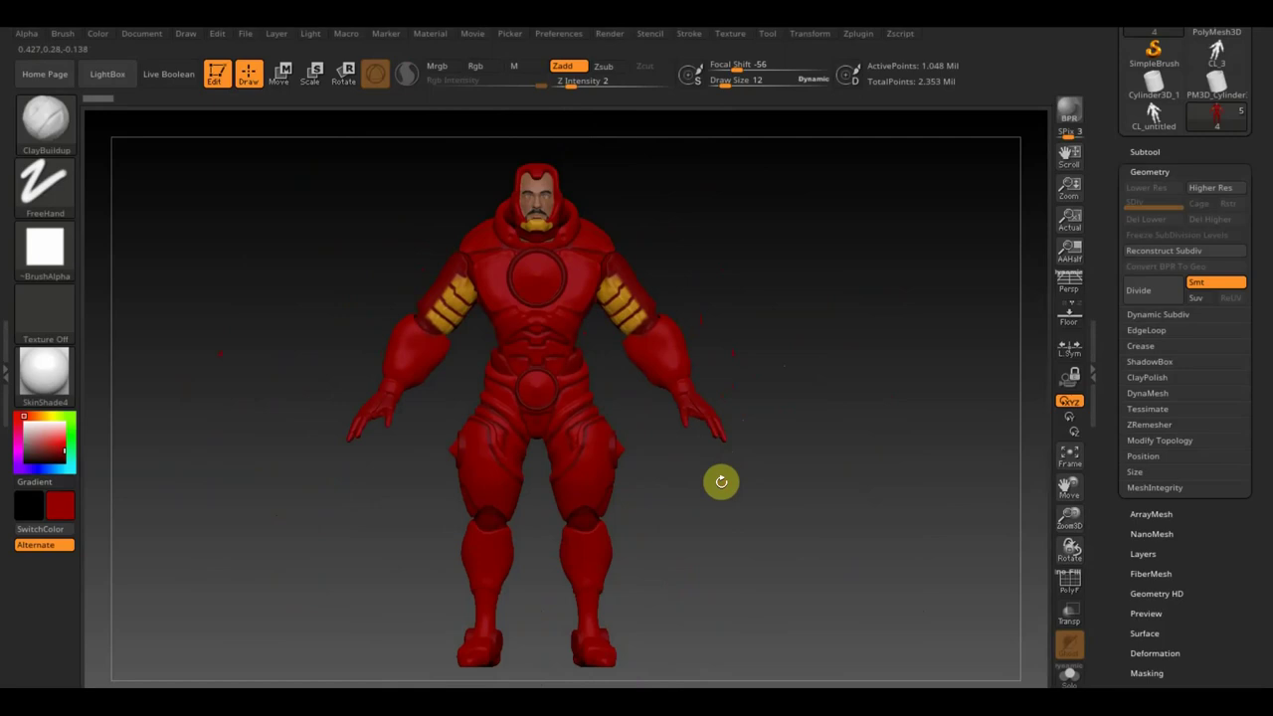
mouse_move(716, 483)
mouse_down()
mouse_move(647, 489)
mouse_move(664, 495)
mouse_move(659, 460)
mouse_up()
drag(756, 289, 628, 268)
shift+drag(725, 310, 739, 301)
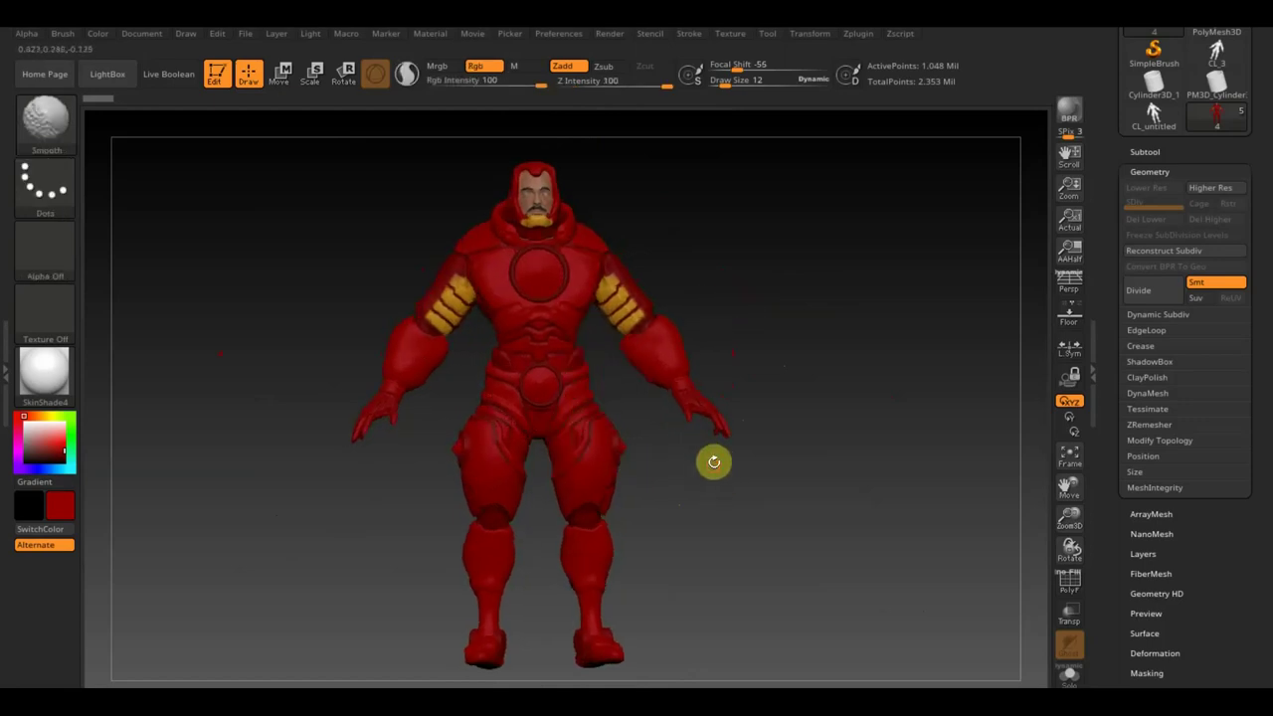
drag(713, 461, 702, 479)
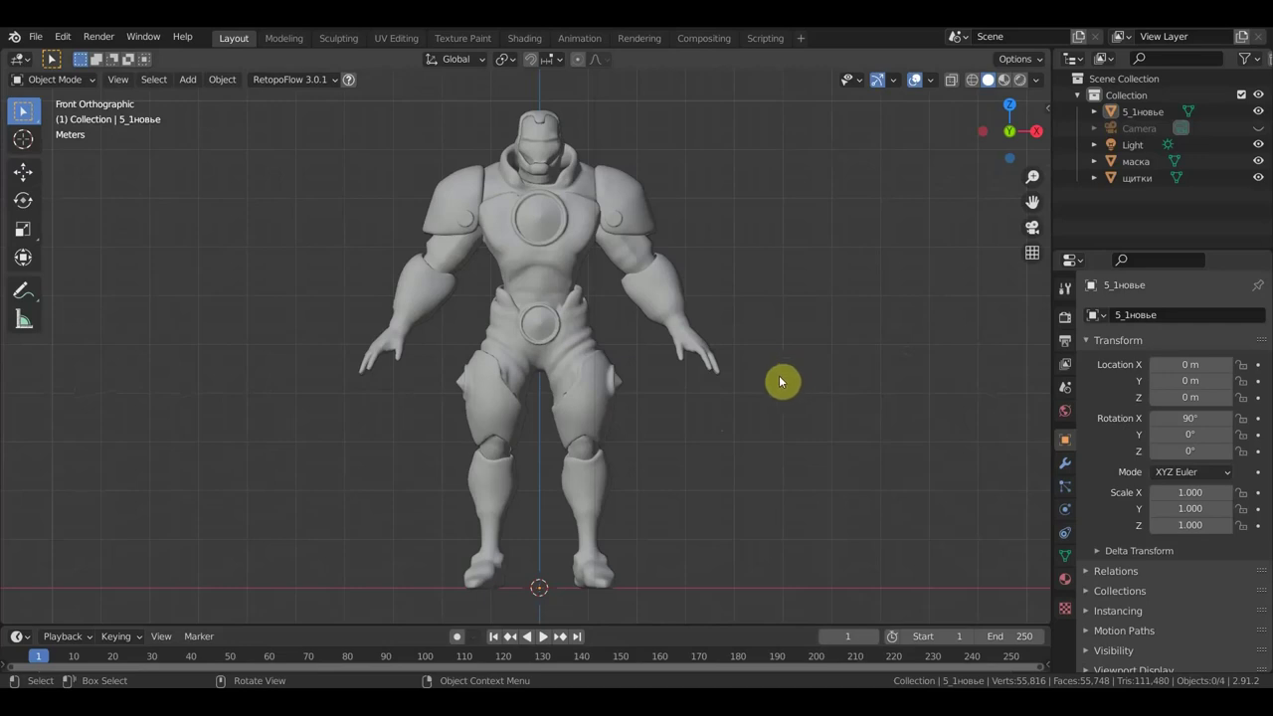
Step: From front view, select the shoulder pads, body and helmet mask, then switch to Material Preview shading
key(b)
mouse_move(761, 412)
middle_down()
mouse_move(441, 448)
mouse_move(364, 438)
mouse_move(700, 413)
middle_up()
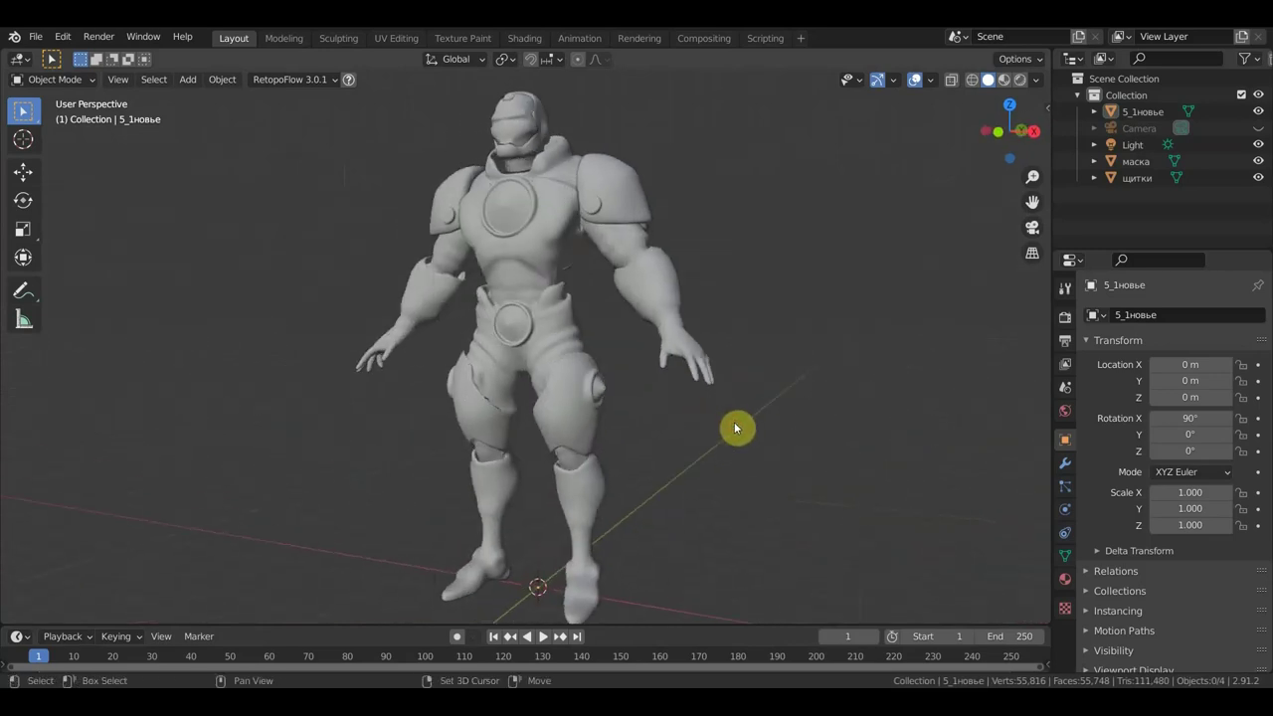
key(KP_1)
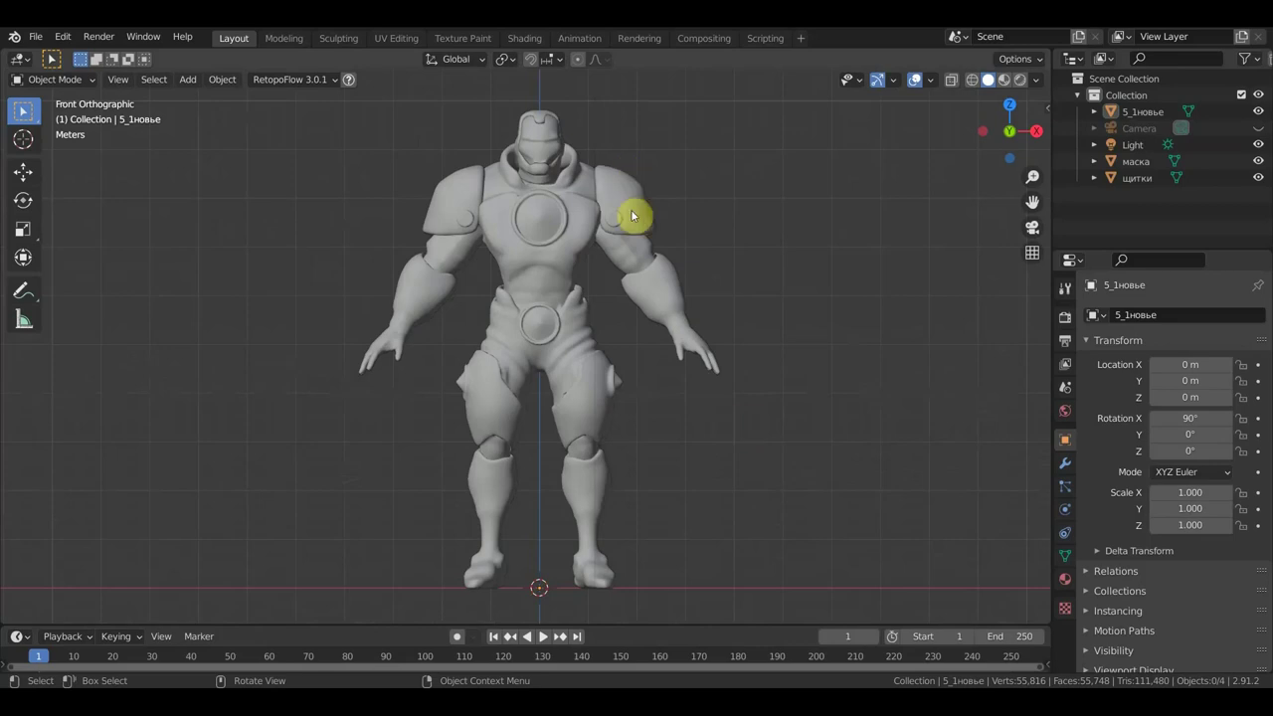
click(614, 211)
click(538, 129)
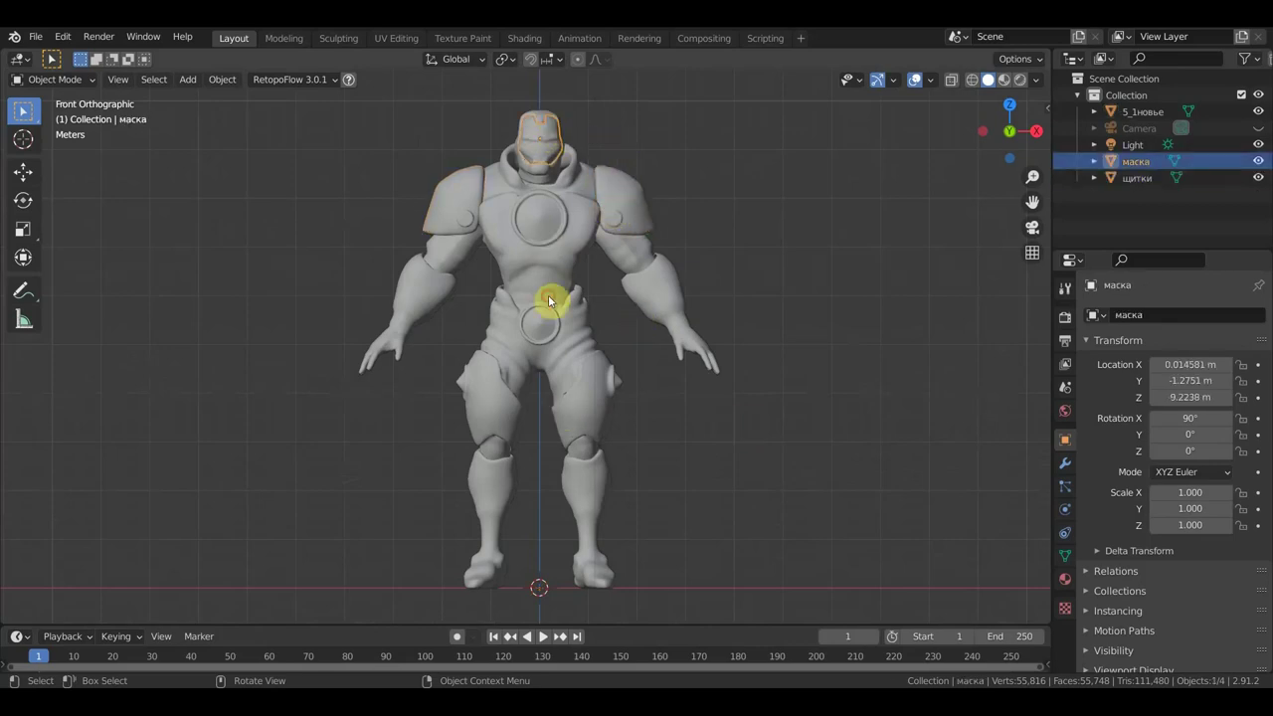
click(552, 300)
click(542, 156)
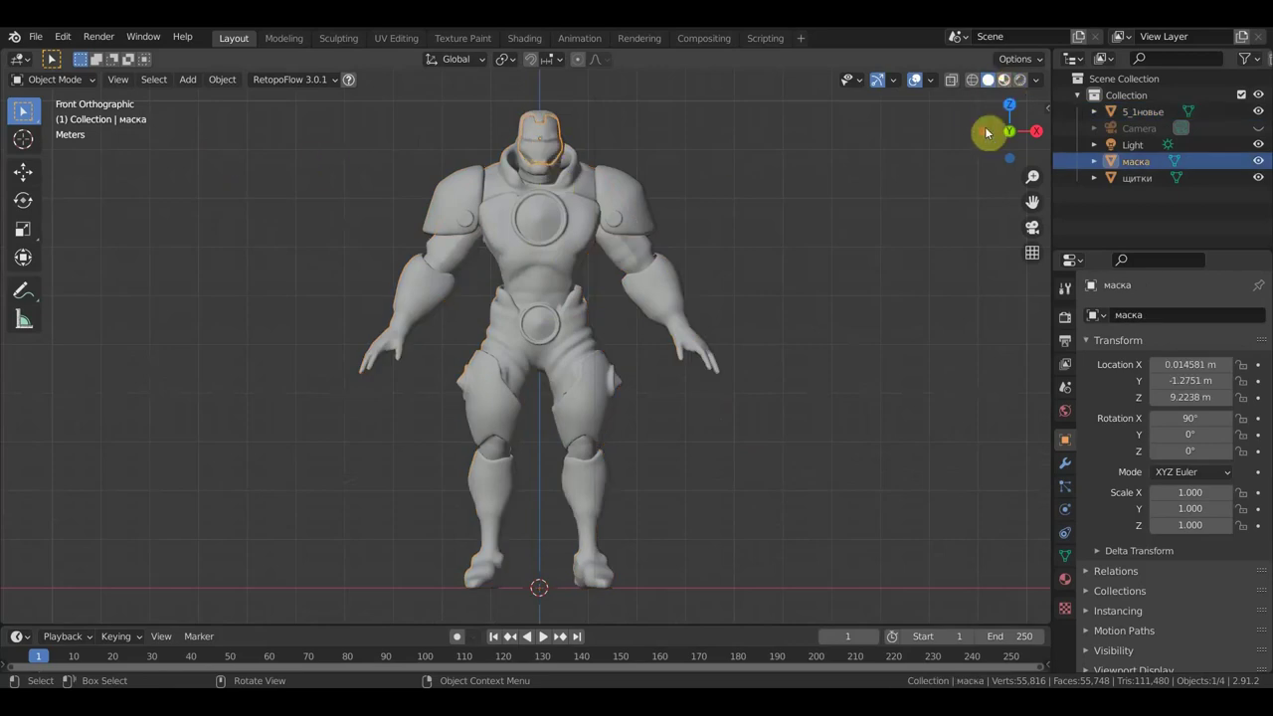
click(1019, 80)
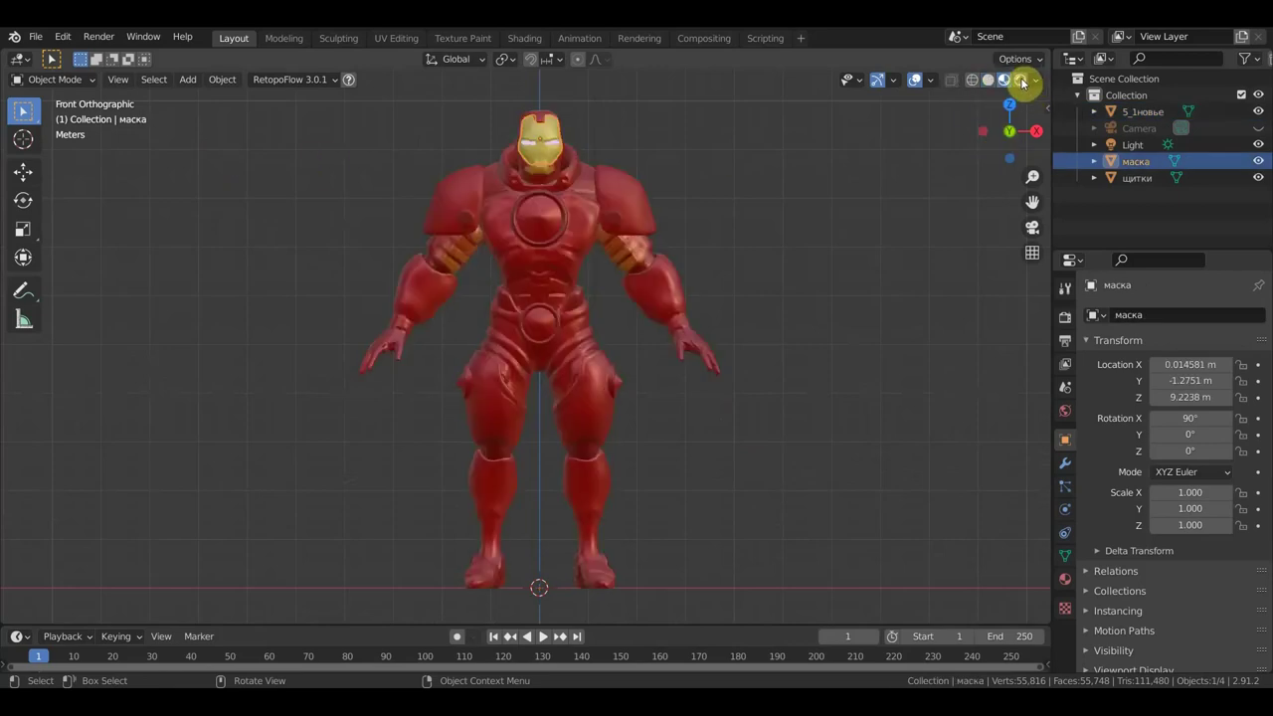
click(1021, 81)
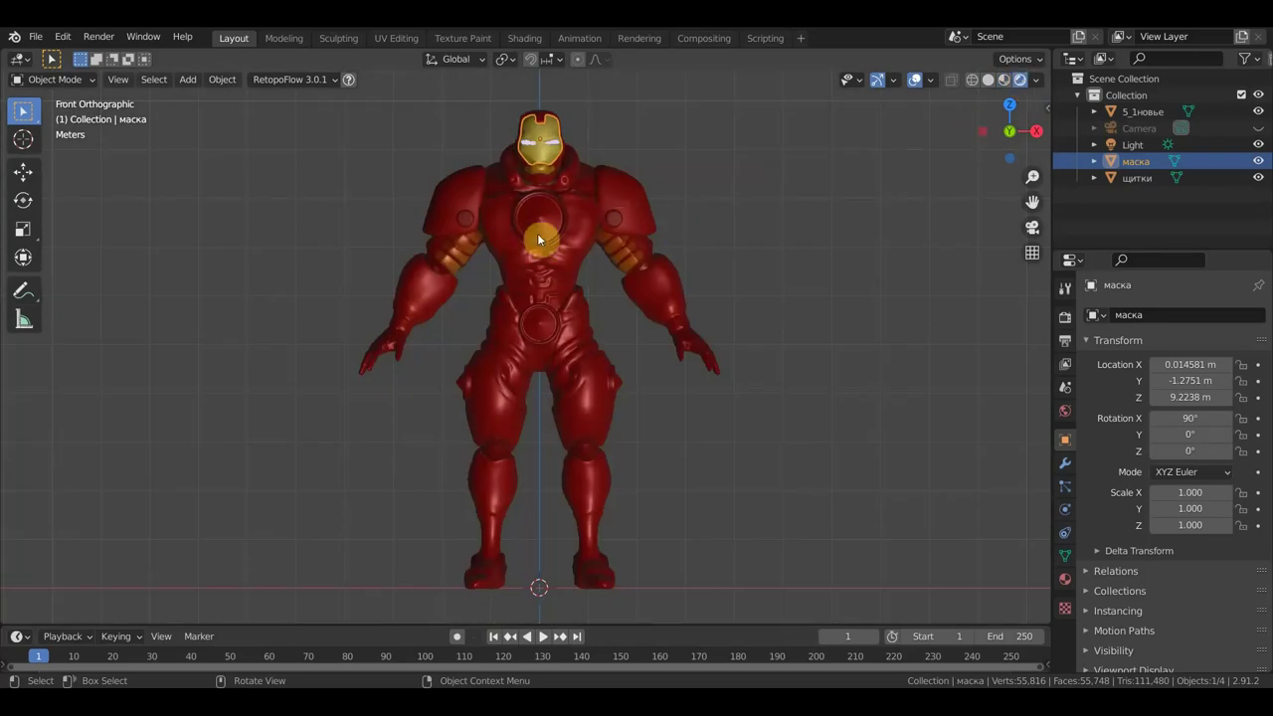
click(22, 172)
drag(599, 133, 753, 192)
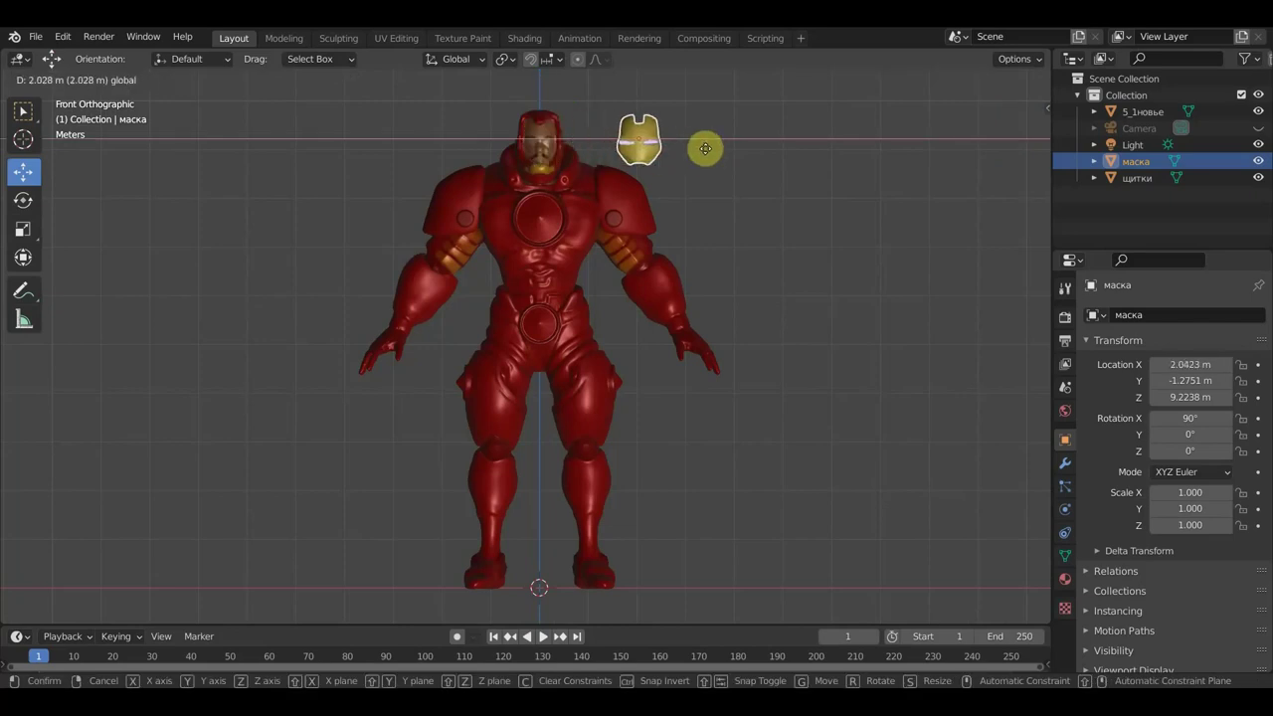
click(482, 221)
mouse_move(539, 524)
mouse_down()
mouse_move(543, 444)
mouse_move(542, 465)
mouse_up()
scroll(776, 288, up, 3)
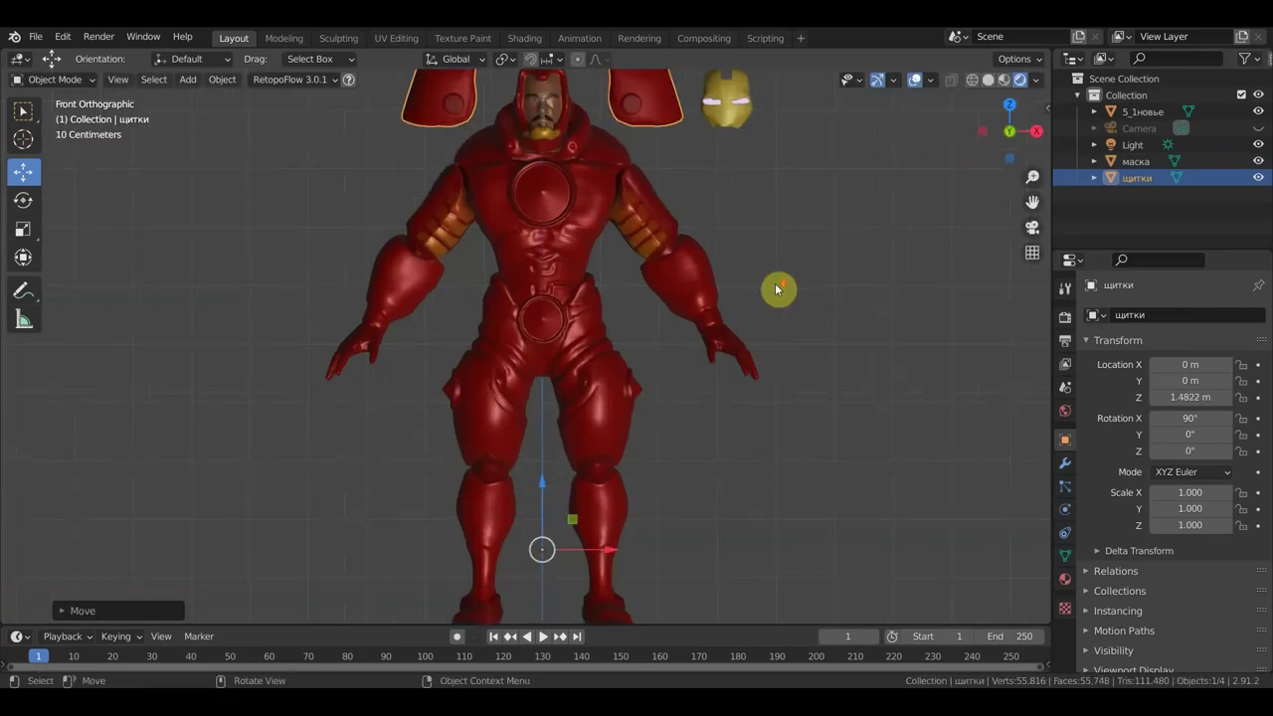
scroll(777, 288, up, 1)
mouse_move(686, 347)
alt+middle_down()
mouse_move(679, 491)
mouse_move(674, 320)
mouse_move(739, 318)
alt+middle_up()
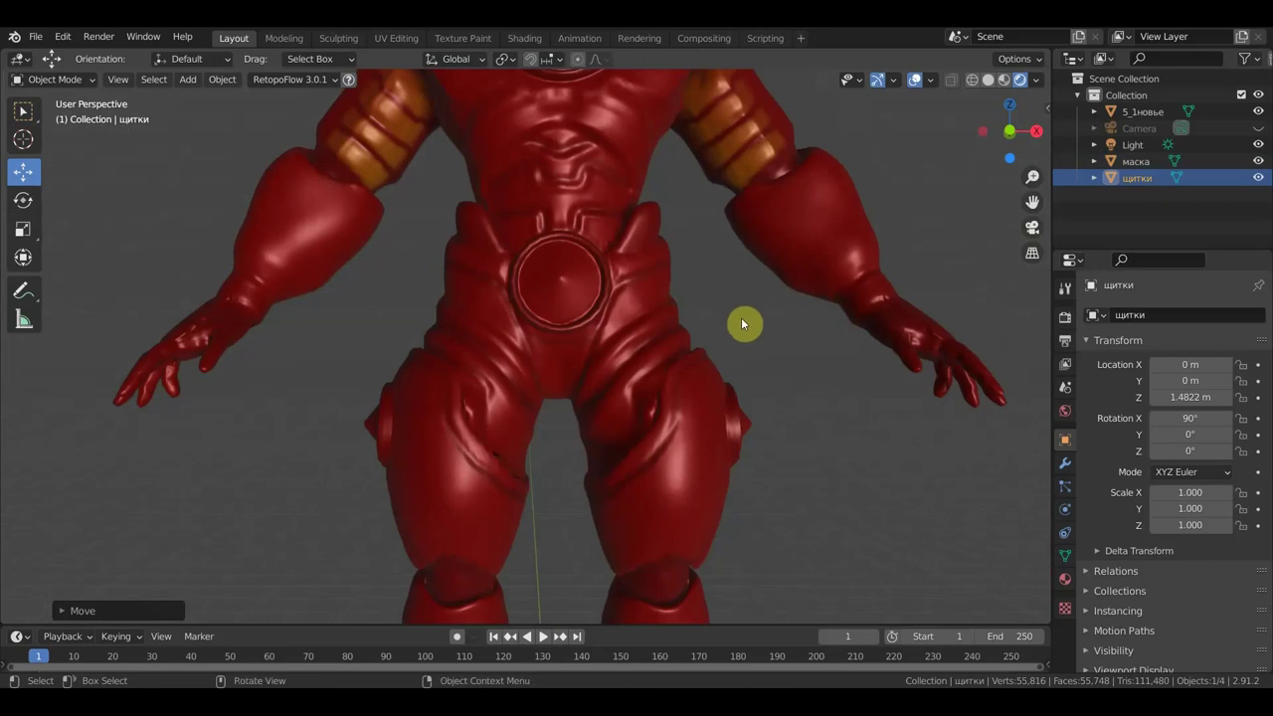
key(KP_1)
shift+middle_drag(872, 216, 852, 477)
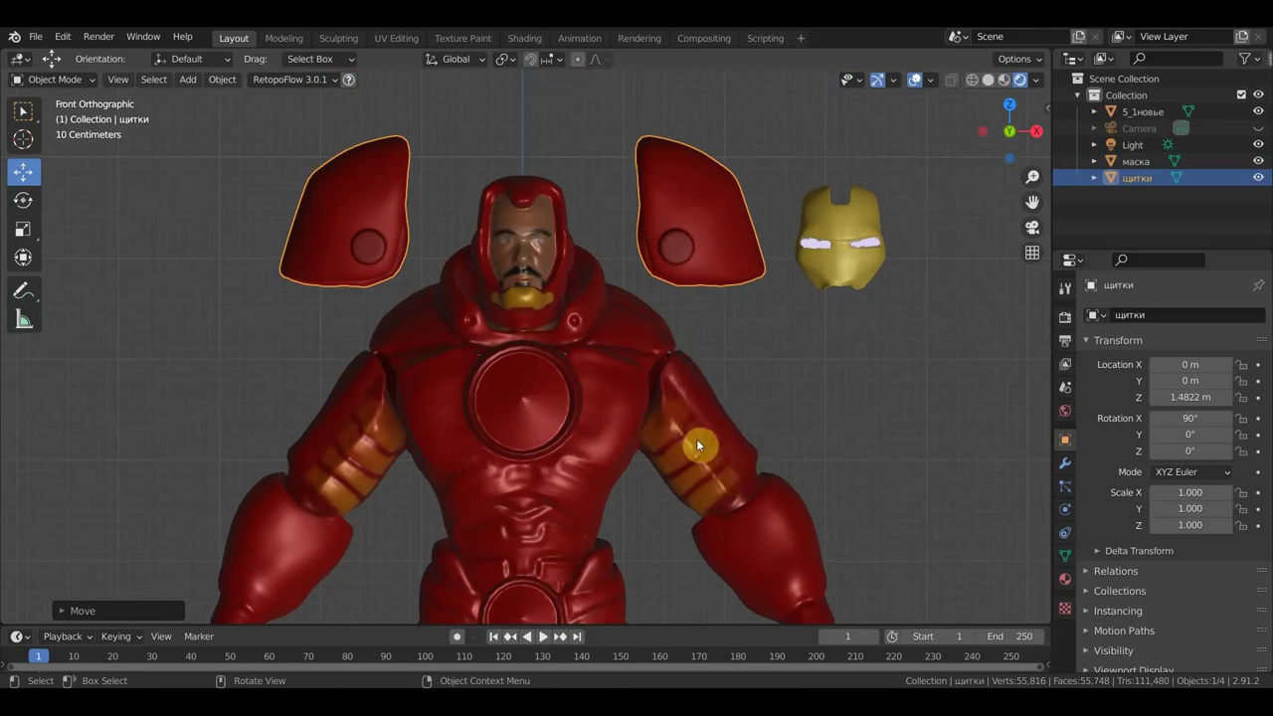
shift+middle_drag(791, 445, 749, 237)
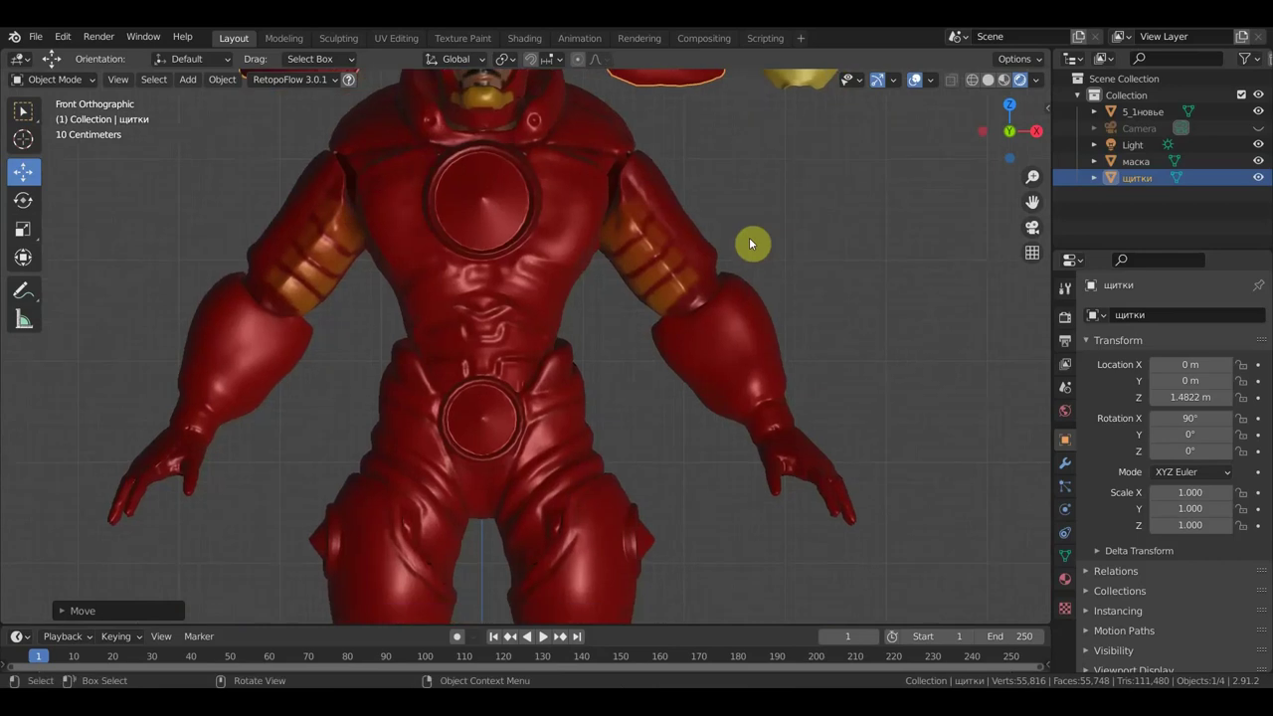
scroll(749, 244, down, 2)
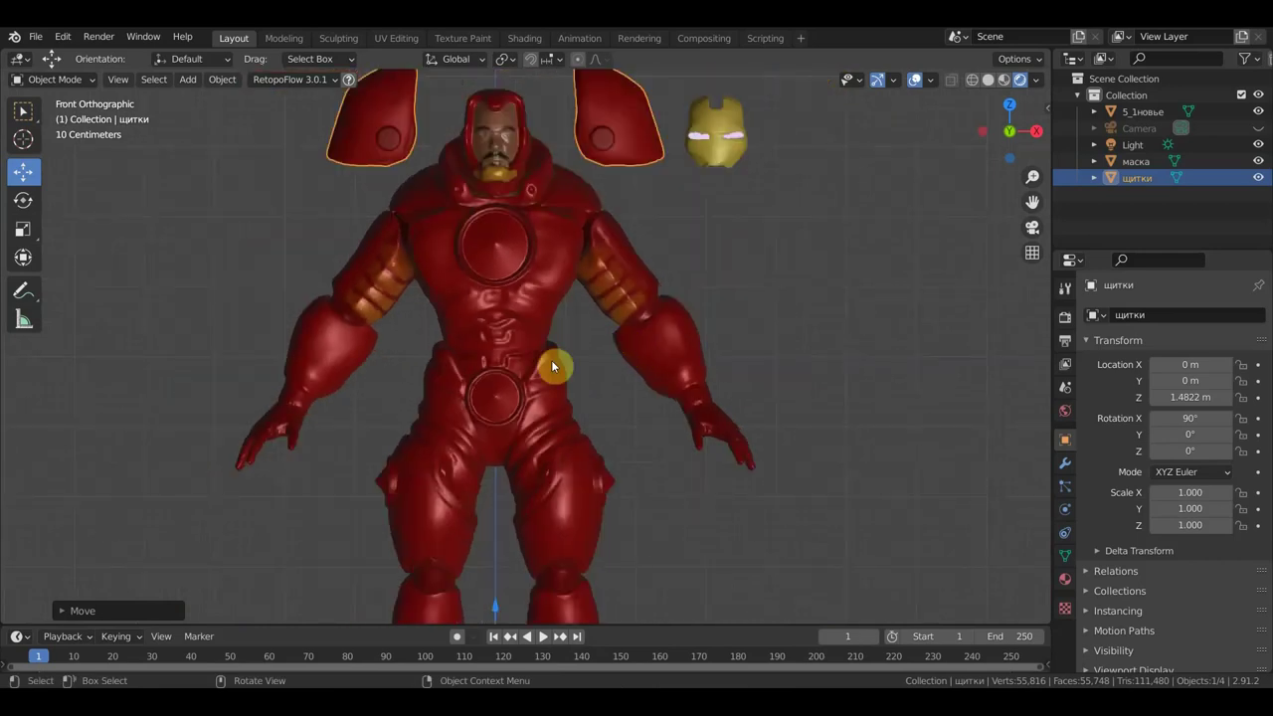
shift+scroll(767, 292, down, 2)
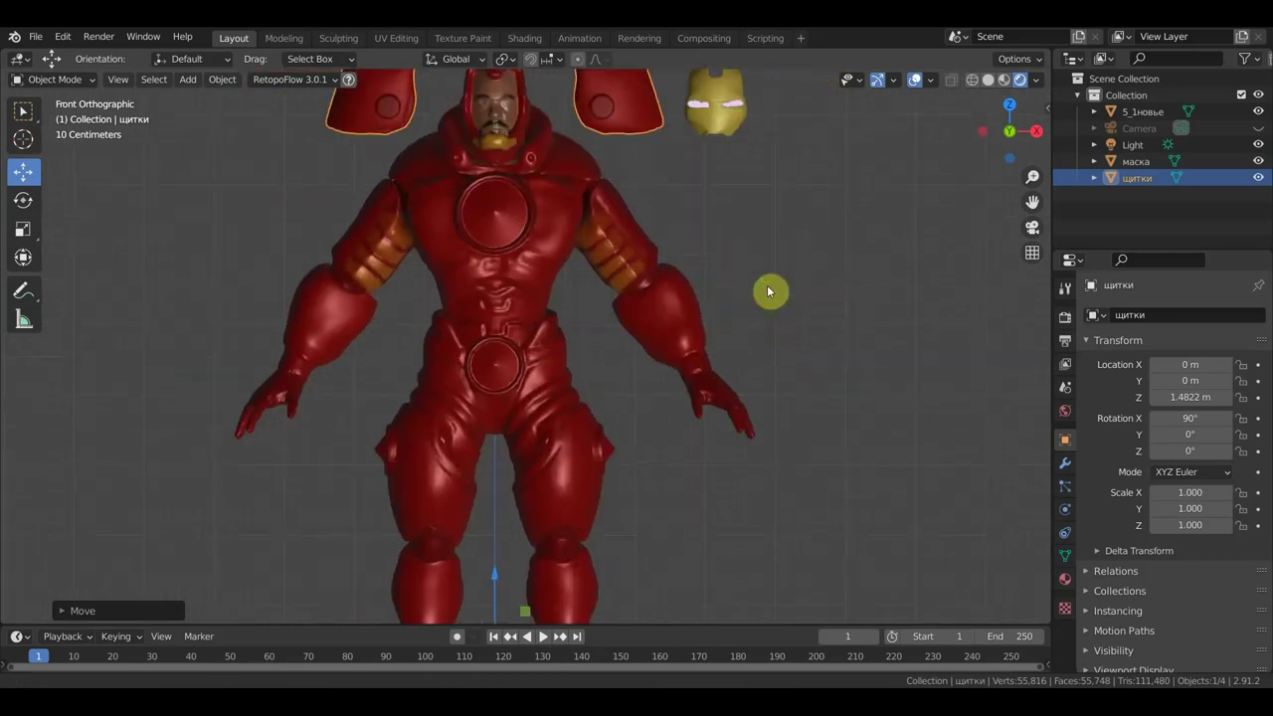
shift+scroll(641, 313, down, 2)
shift+scroll(637, 318, down, 2)
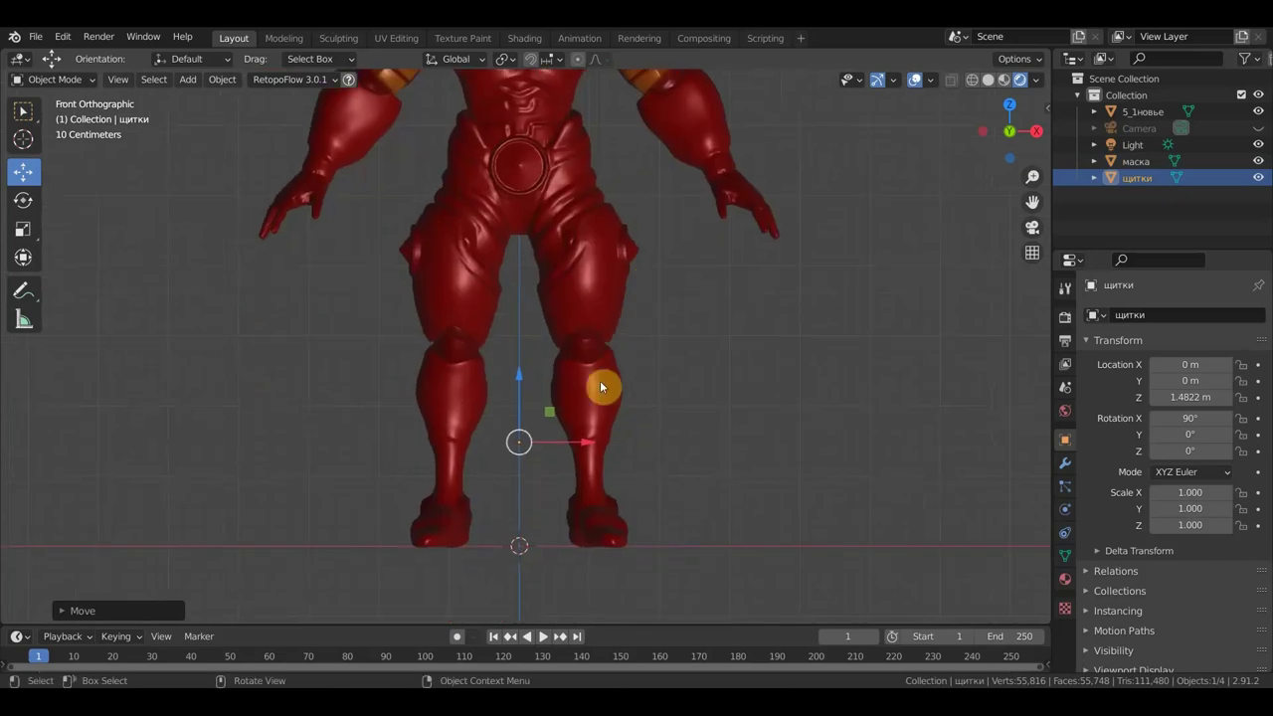
mouse_move(588, 389)
middle_down()
mouse_move(446, 414)
mouse_move(539, 369)
mouse_move(480, 362)
mouse_move(574, 336)
mouse_move(511, 361)
mouse_move(552, 513)
middle_up()
Step: View the suit and helmet from the side, select the body, and turn on Material Preview shading
key(KP_1)
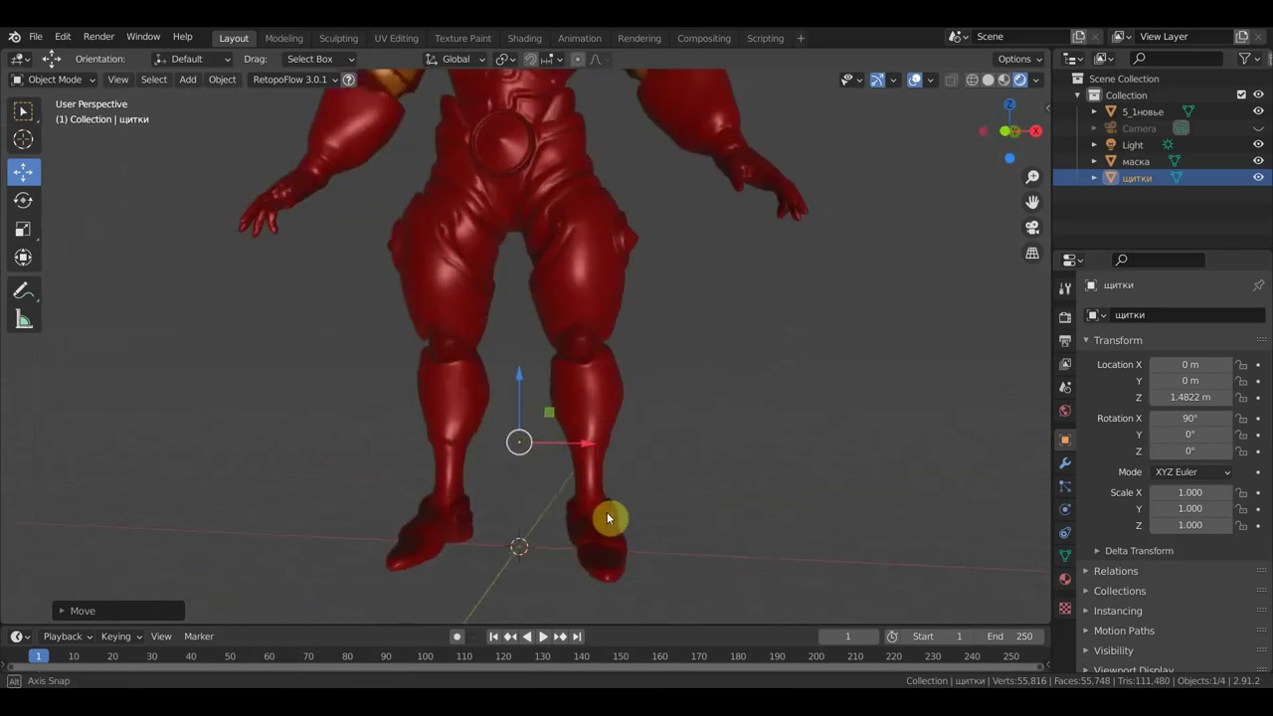
scroll(734, 388, down, 2)
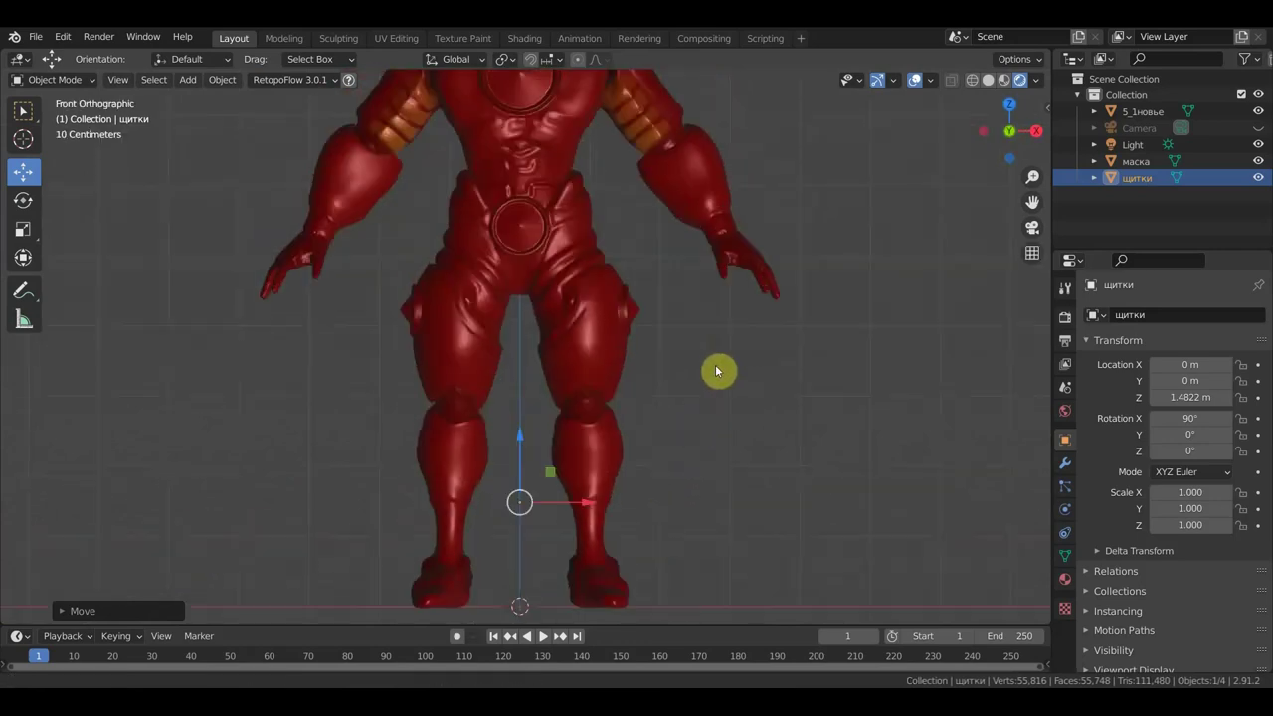
scroll(701, 457, down, 2)
scroll(811, 418, up, 1)
middle_drag(686, 410, 549, 437)
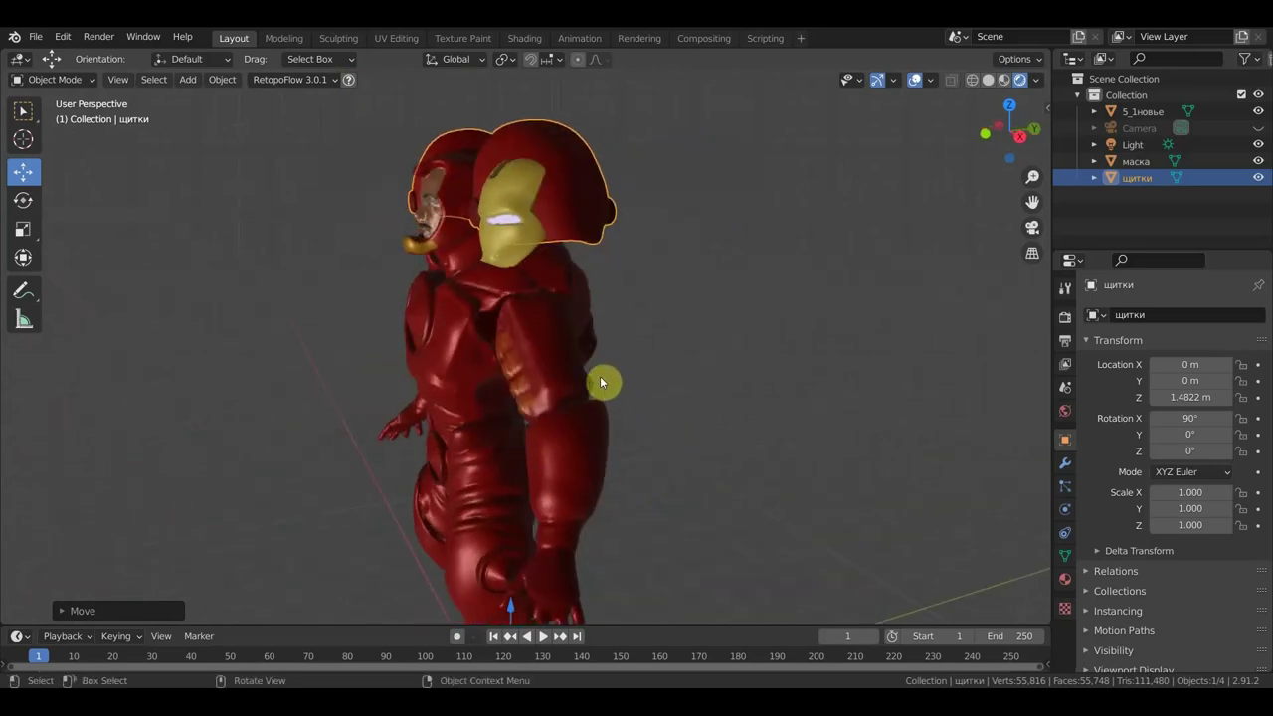
click(573, 480)
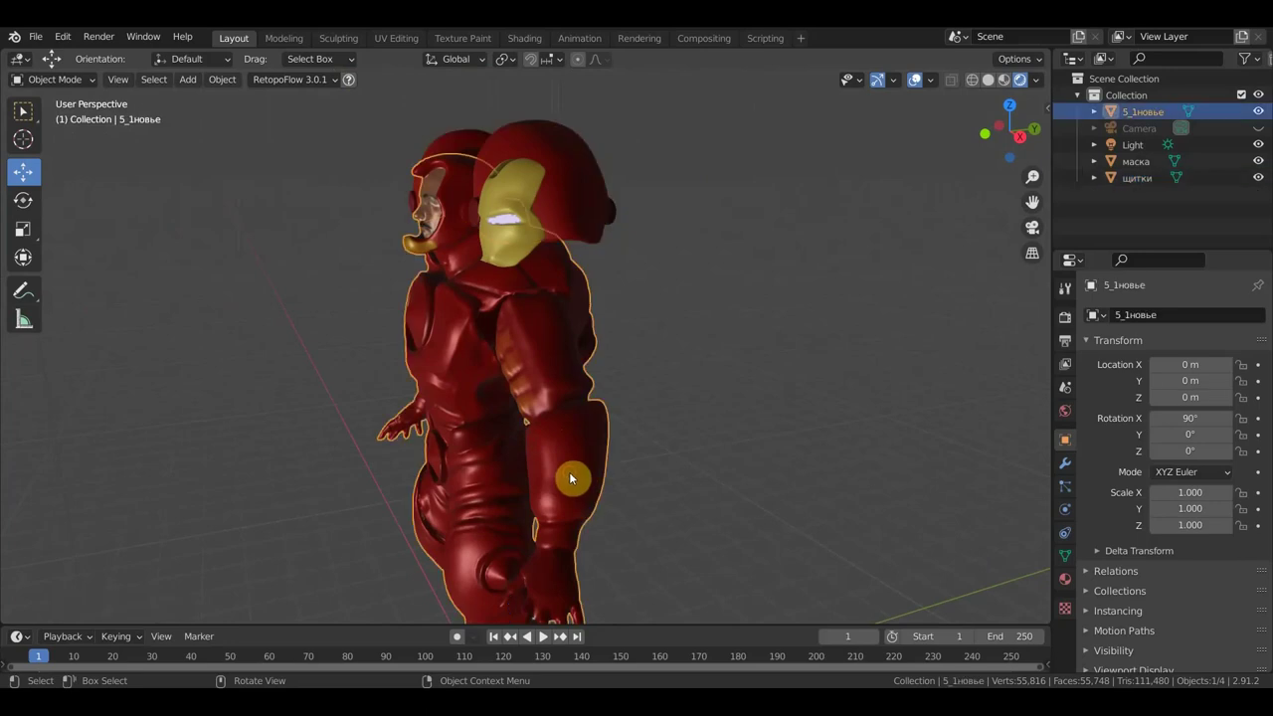
scroll(605, 458, up, 3)
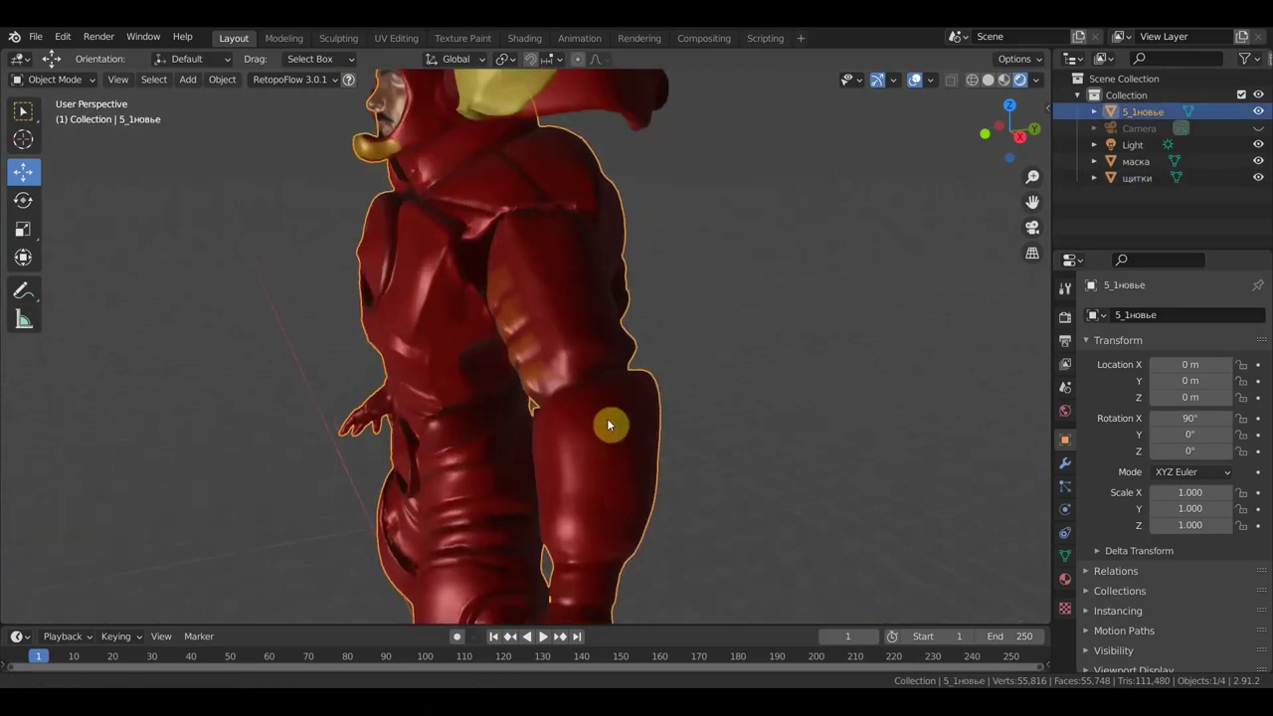
scroll(607, 424, up, 2)
click(1005, 80)
Step: Orbit to the front of the torso, select the shoulder pads, then the yellow faceplate in front view
mouse_move(786, 403)
shift+middle_down()
mouse_move(765, 415)
mouse_move(753, 312)
shift+middle_up()
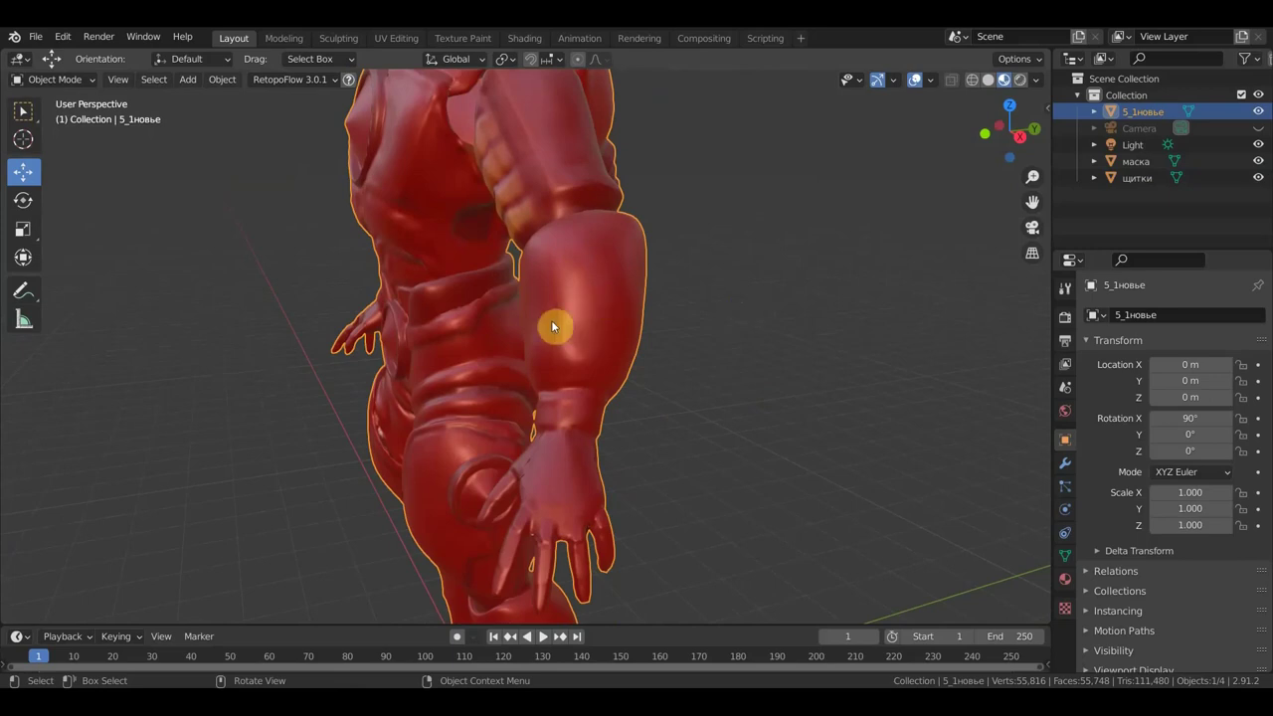
middle_drag(636, 372, 776, 372)
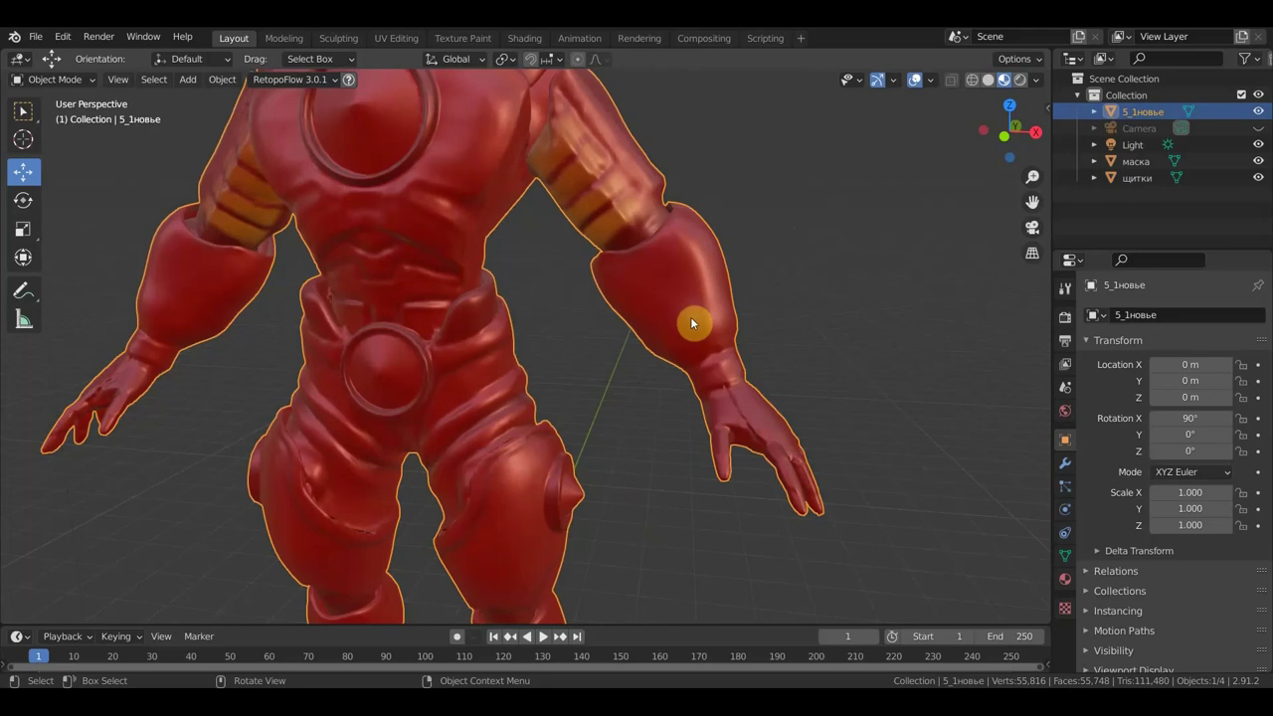
scroll(686, 314, down, 1)
scroll(686, 314, down, 3)
scroll(665, 284, down, 1)
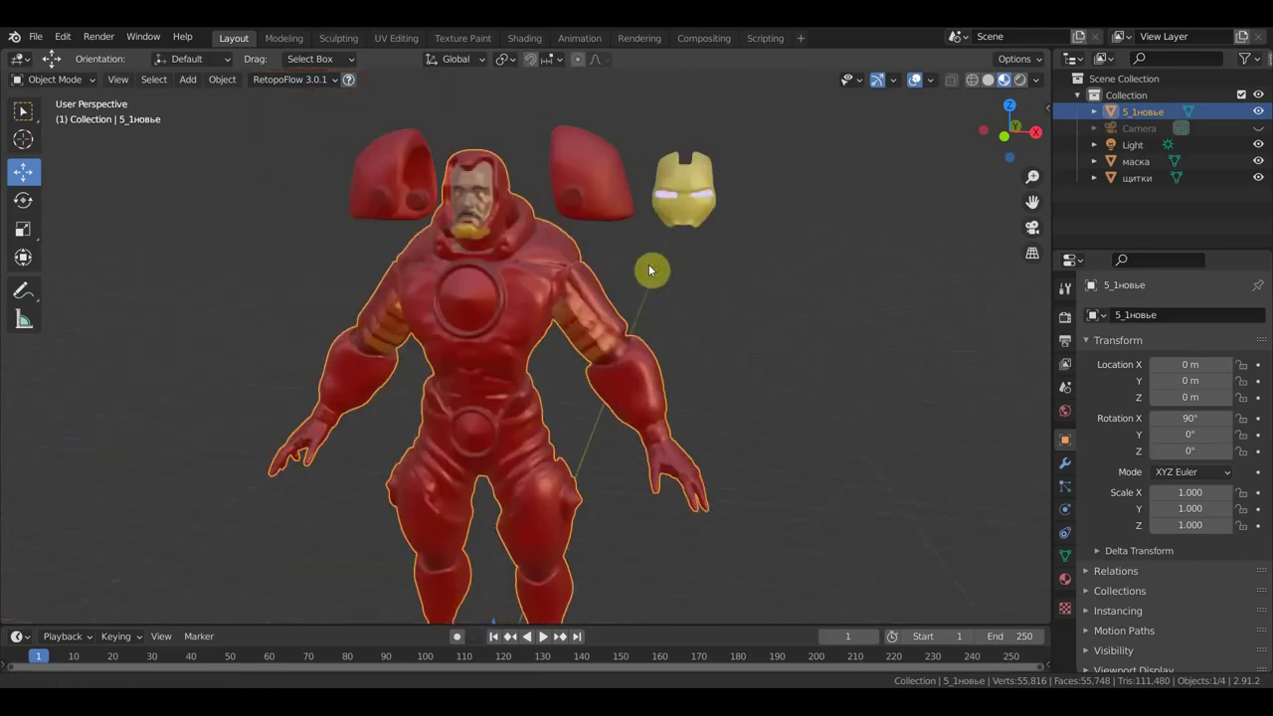
click(592, 184)
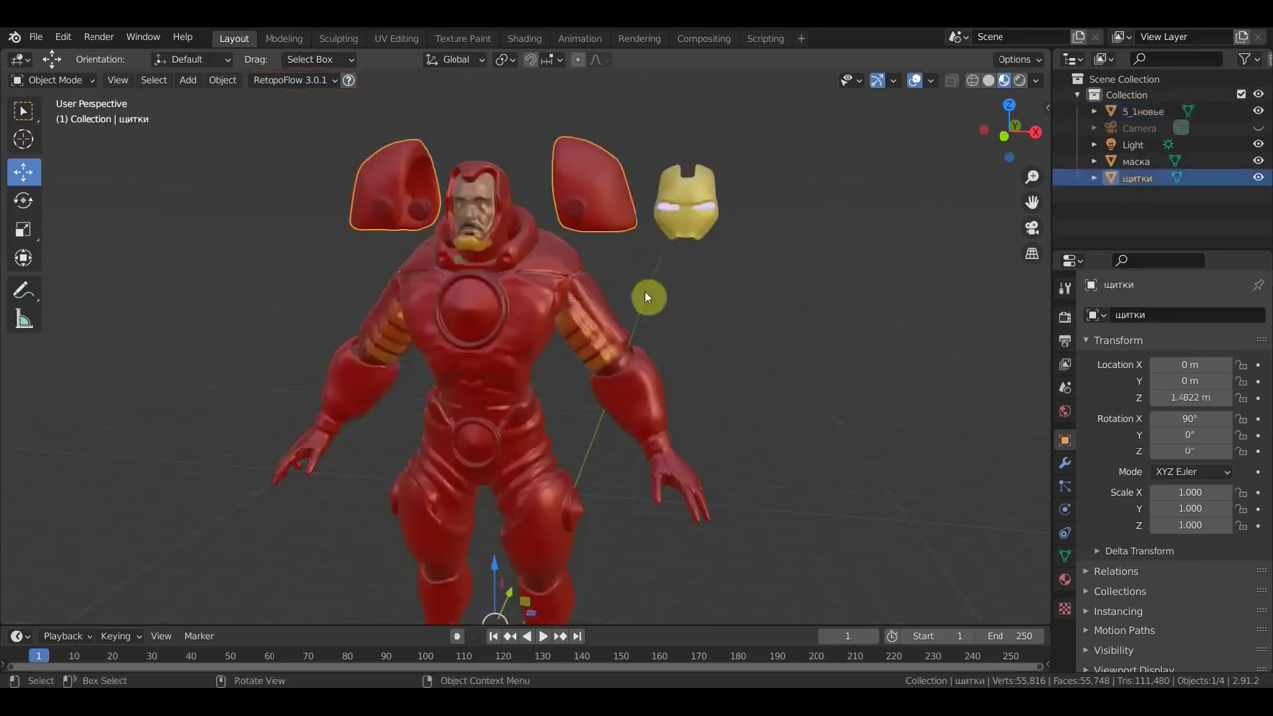
key(KP_1)
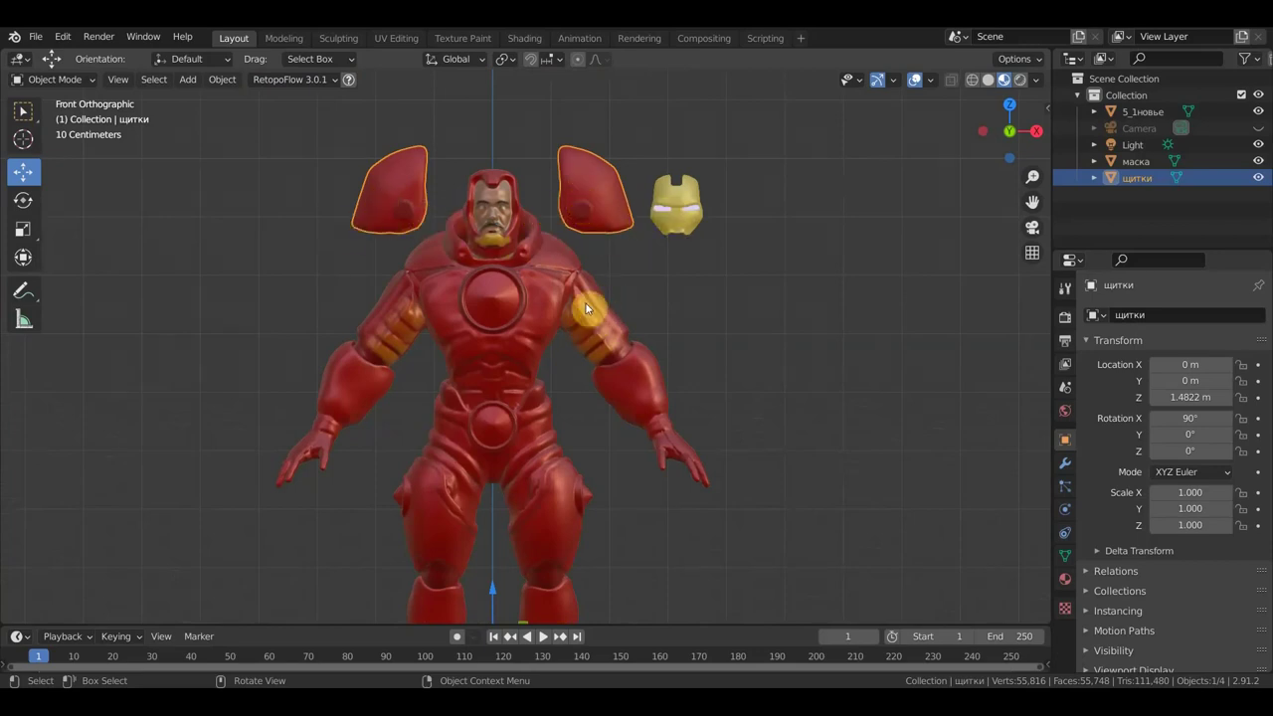
click(676, 209)
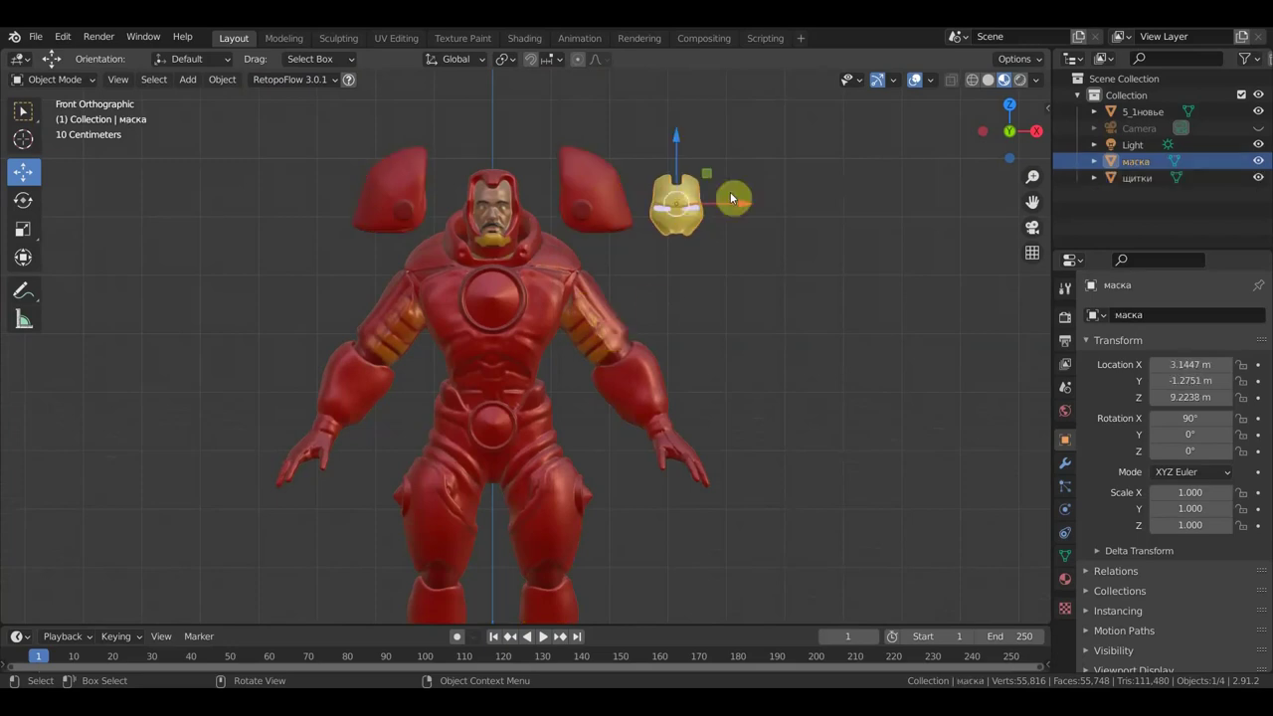
mouse_move(745, 208)
middle_down()
mouse_move(707, 329)
mouse_move(725, 258)
mouse_move(429, 409)
mouse_move(548, 410)
mouse_move(488, 404)
middle_up()
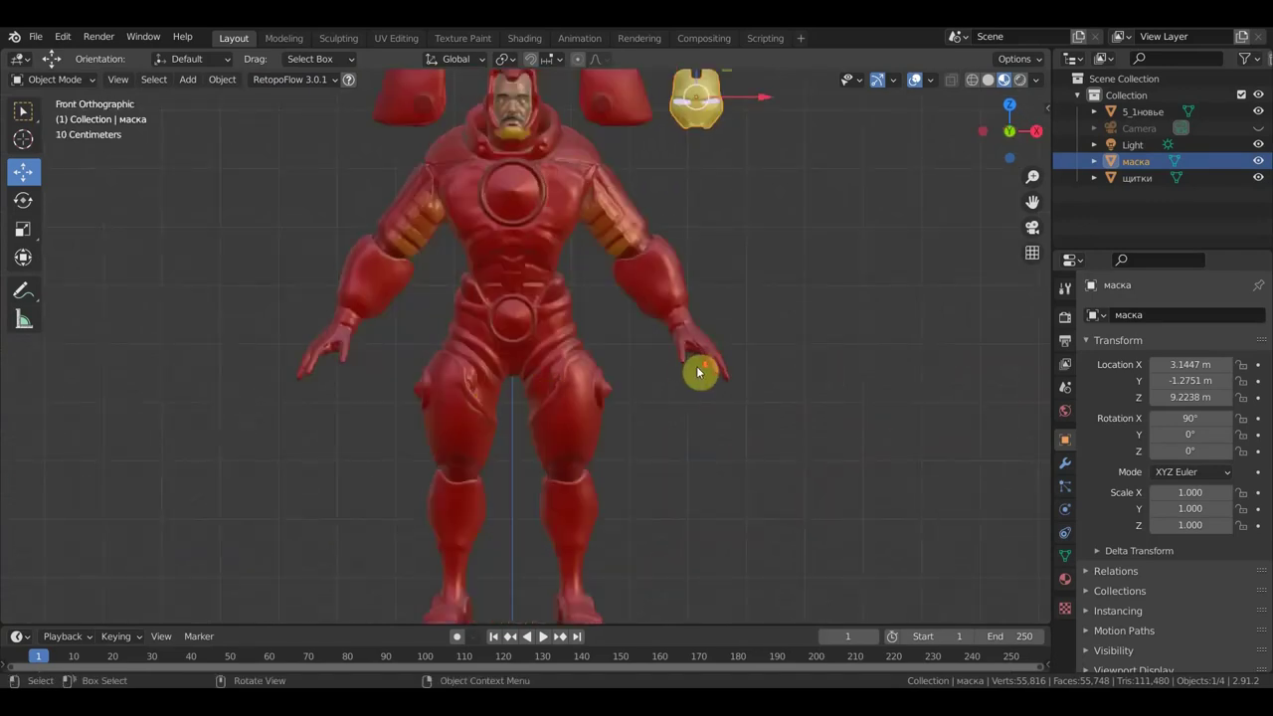
scroll(696, 377, up, 1)
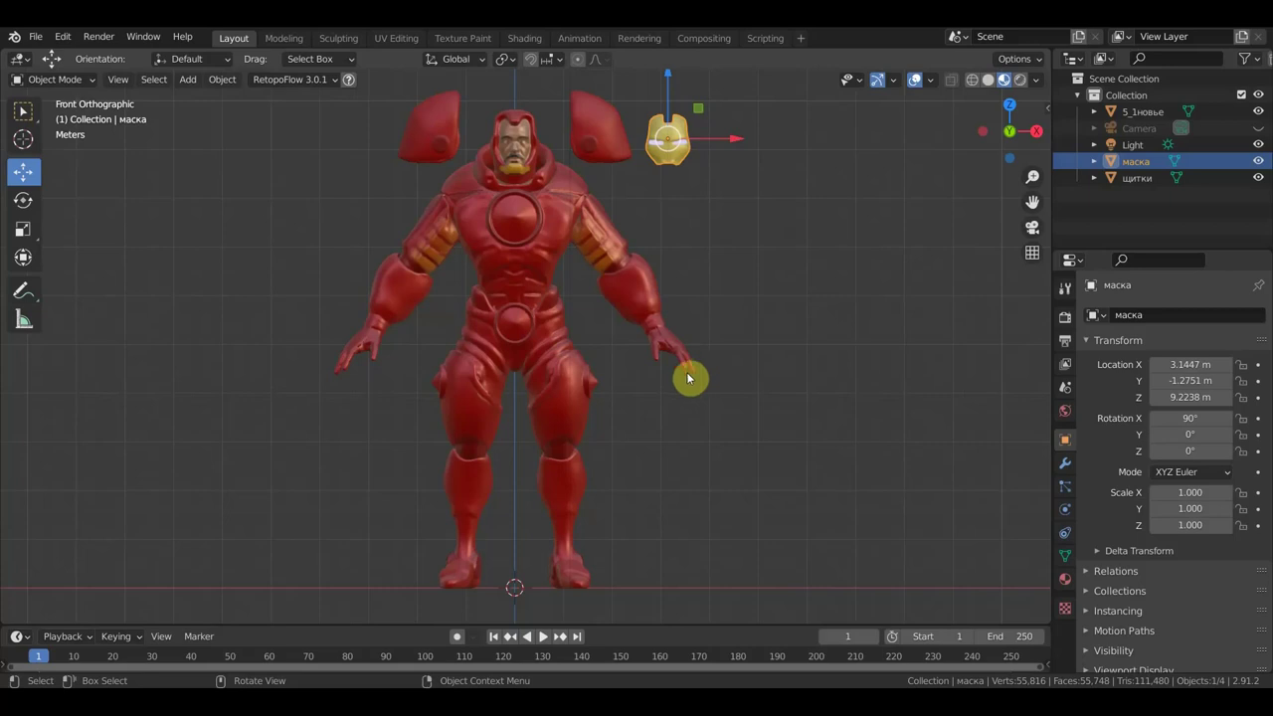
click(530, 379)
mouse_move(560, 352)
middle_down()
mouse_move(821, 369)
mouse_move(509, 360)
mouse_move(503, 372)
middle_up()
scroll(503, 372, up, 2)
scroll(503, 370, down, 2)
mouse_move(506, 368)
middle_down()
mouse_move(559, 338)
mouse_move(685, 341)
mouse_move(615, 340)
middle_up()
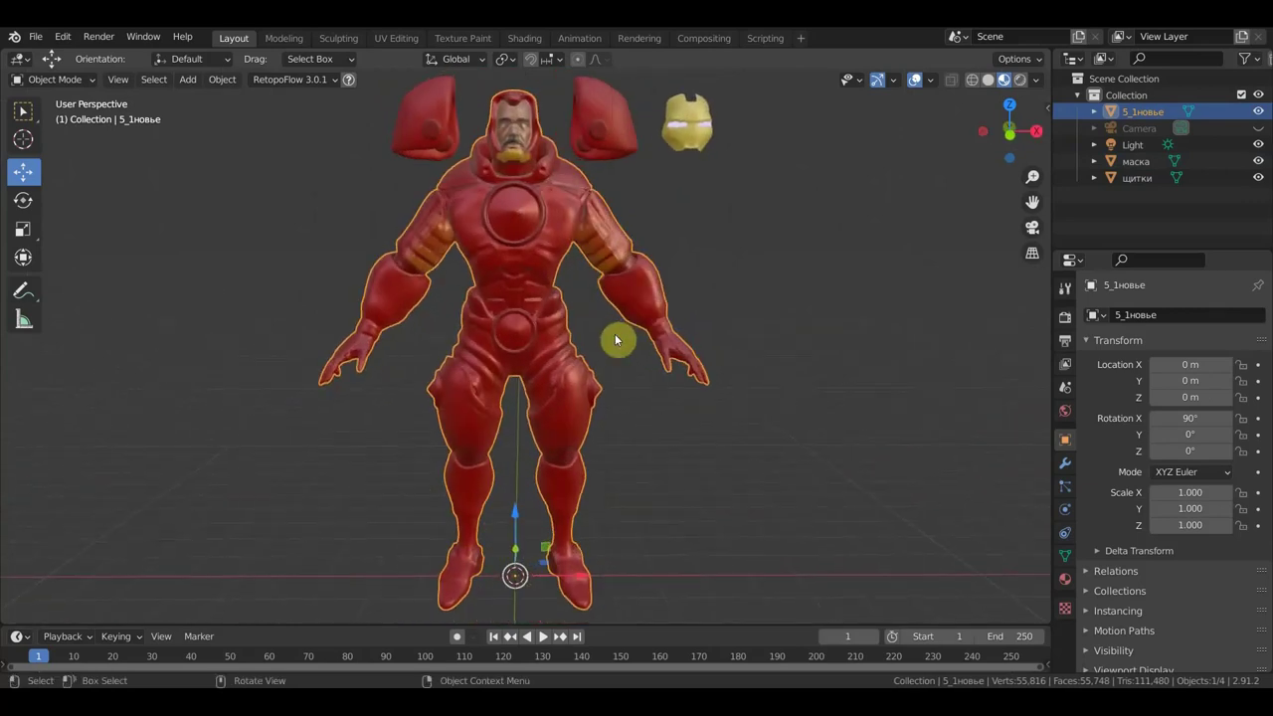
key(KP_1)
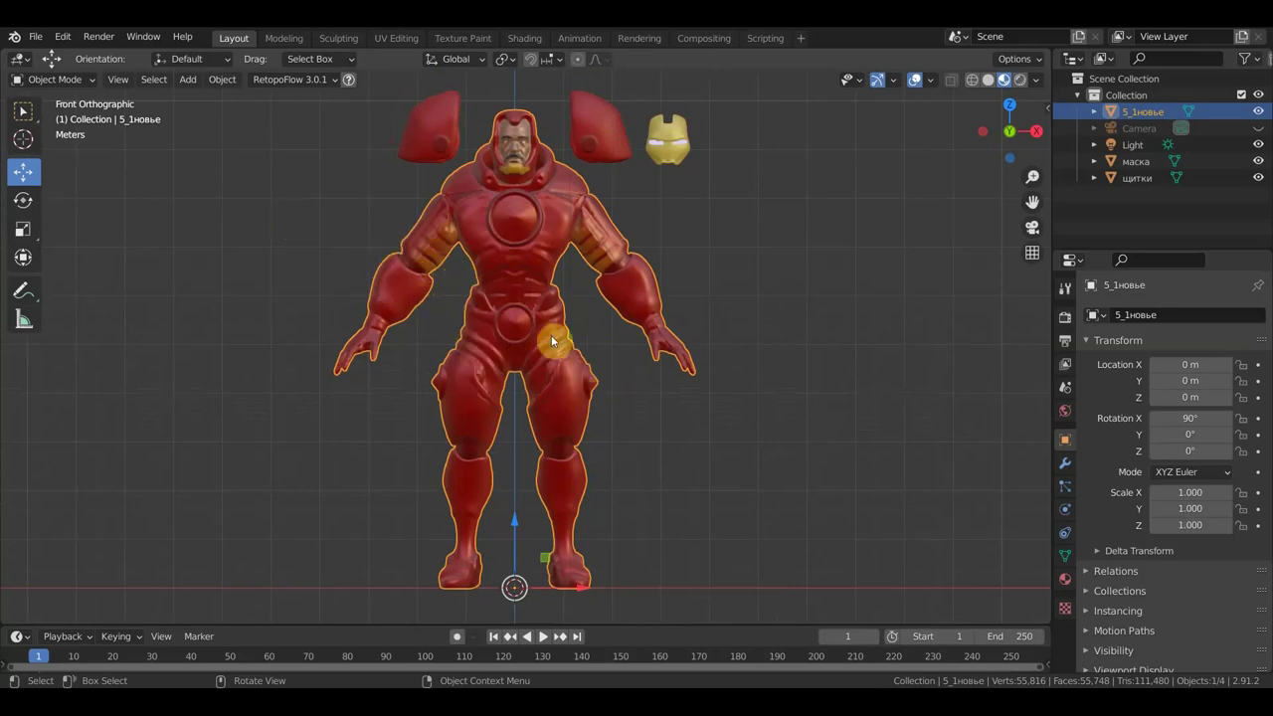
mouse_move(425, 372)
middle_down()
mouse_move(636, 395)
mouse_move(588, 435)
mouse_move(507, 422)
mouse_move(492, 404)
mouse_move(533, 383)
mouse_move(566, 401)
mouse_move(566, 577)
middle_up()
scroll(533, 382, up, 3)
scroll(542, 488, up, 3)
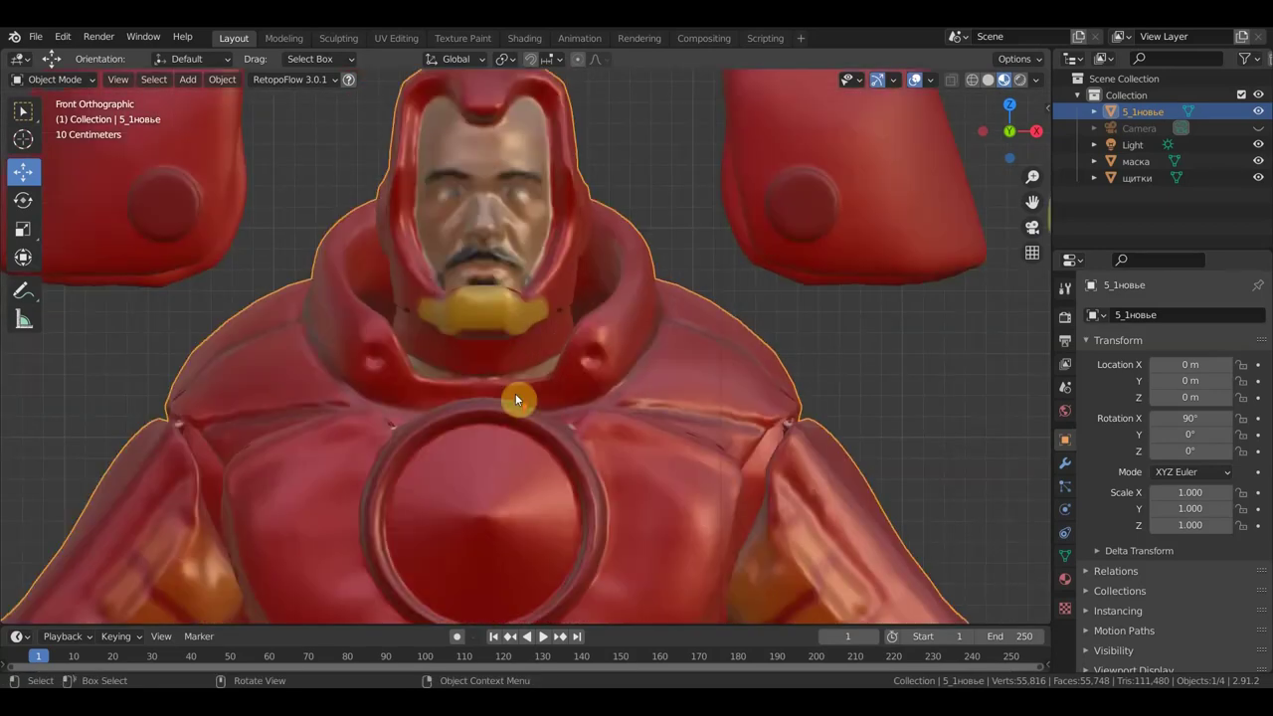
scroll(534, 454, up, 1)
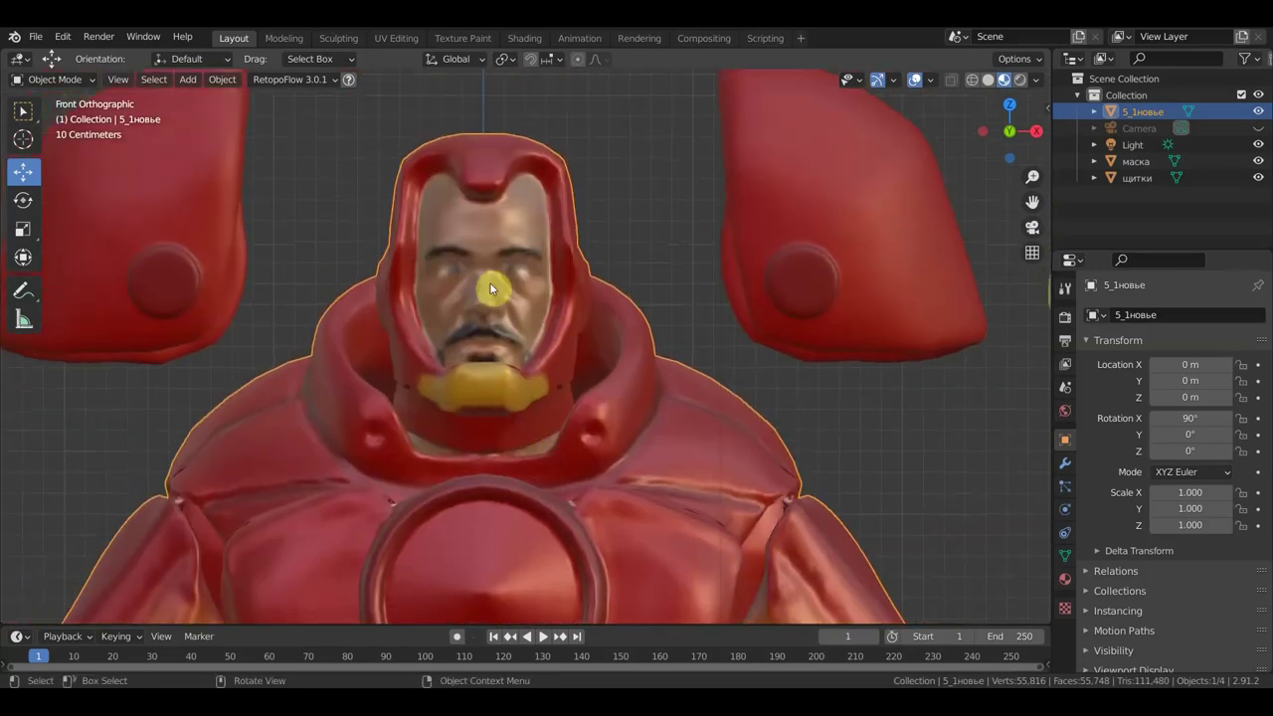
mouse_move(411, 367)
middle_down()
mouse_move(463, 349)
mouse_move(563, 342)
mouse_move(478, 331)
middle_up()
scroll(489, 261, down, 3)
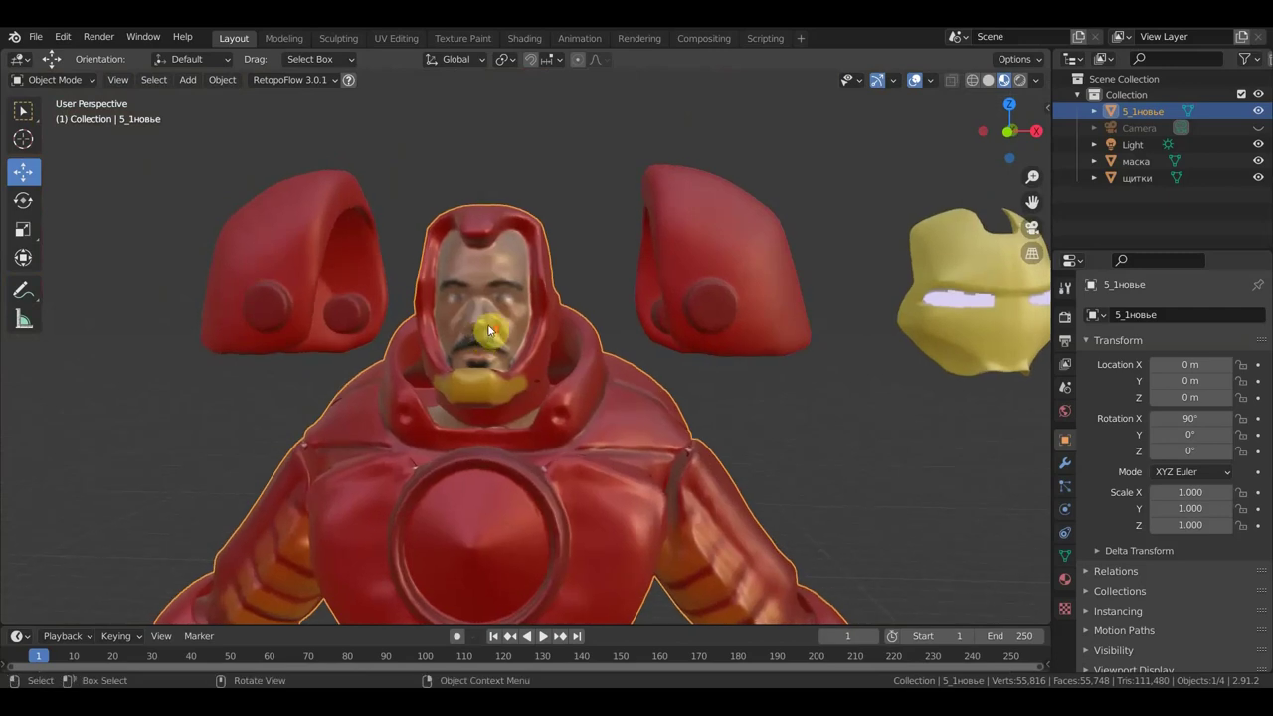
scroll(492, 326, up, 2)
scroll(502, 323, up, 1)
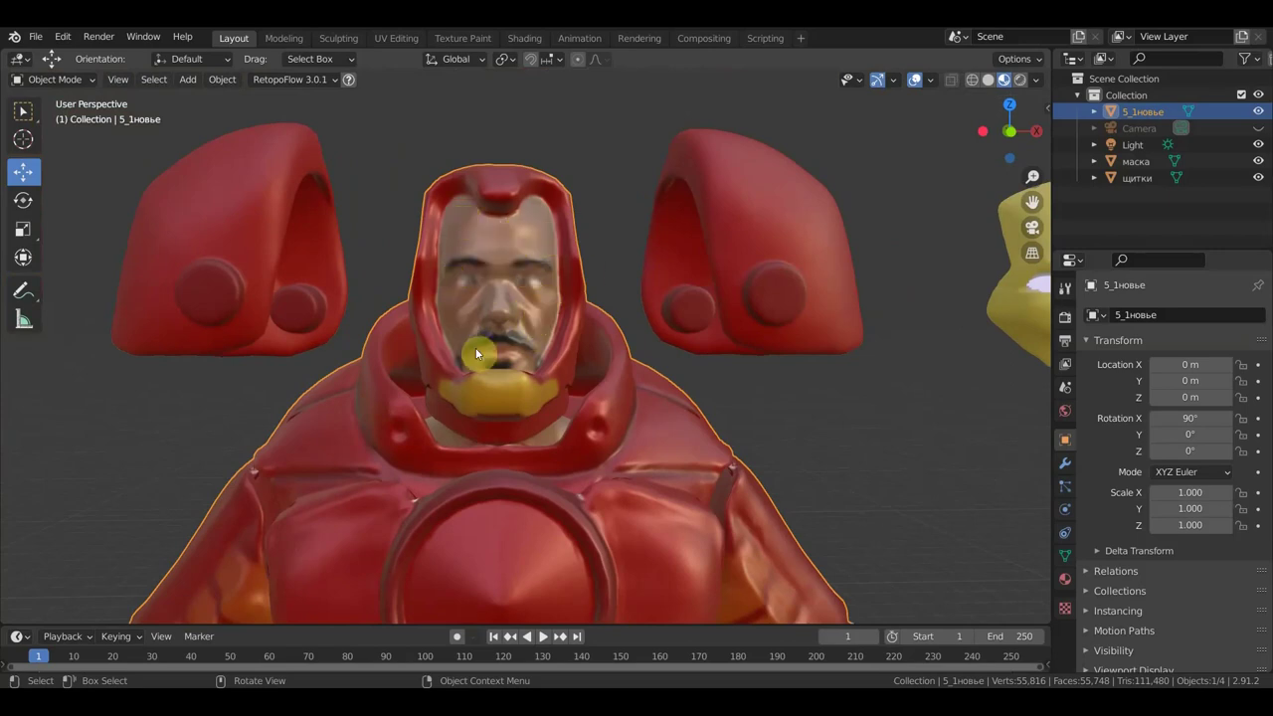
scroll(527, 261, down, 2)
key(KP_1)
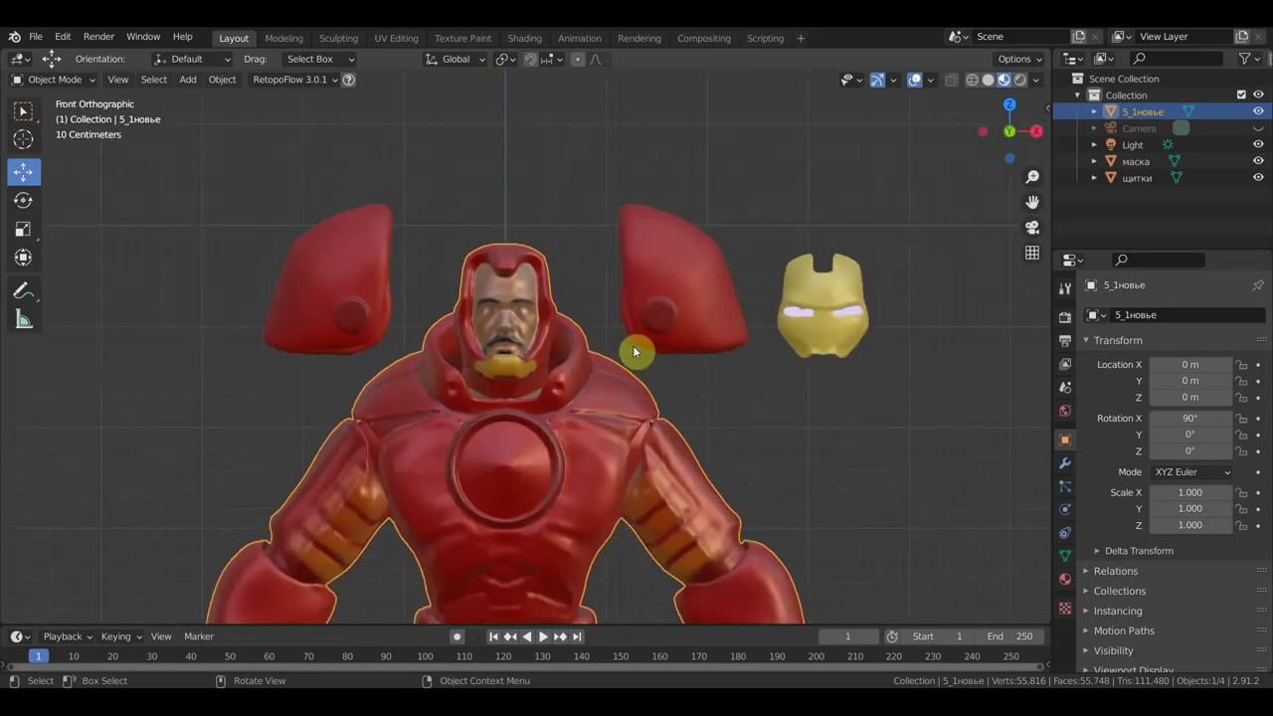
scroll(726, 408, down, 3)
scroll(746, 408, up, 2)
shift+middle_drag(751, 400, 753, 247)
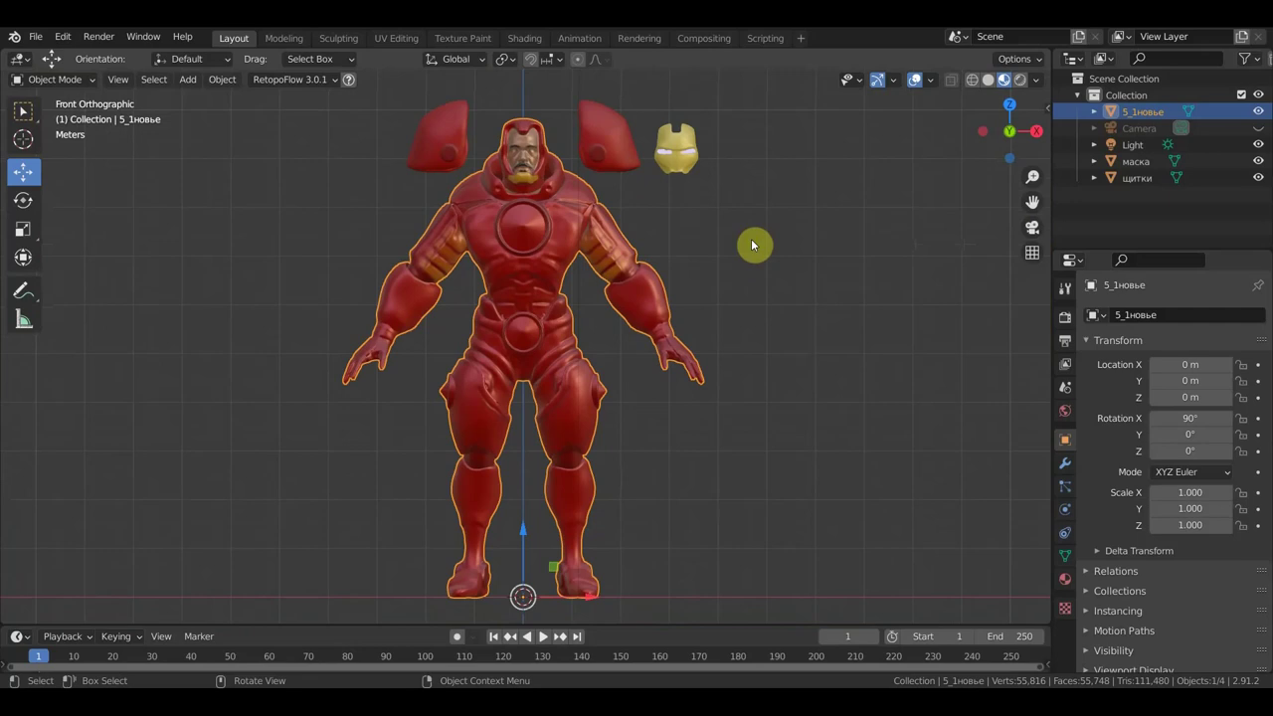